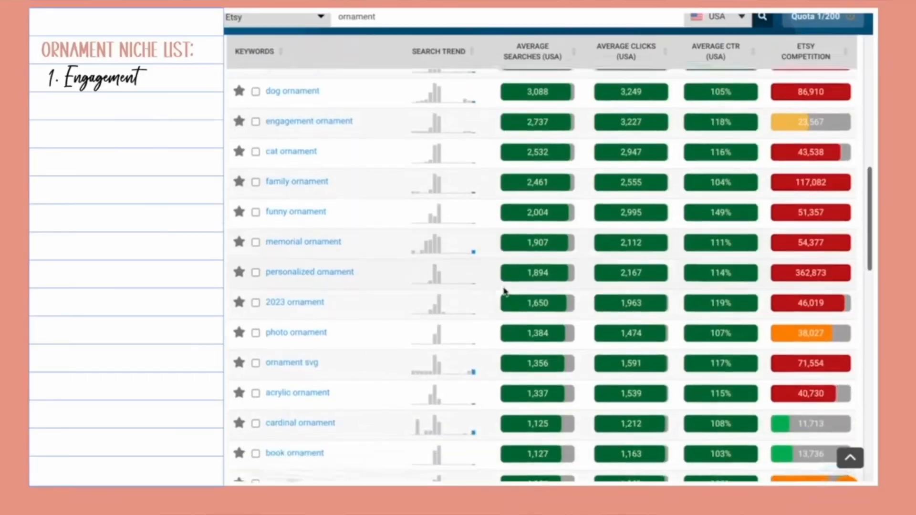
# - Review the Etsy keyword results for "ornament", comparing search volume and competition for each niche
pyautogui.scroll(-1, 297, 306)
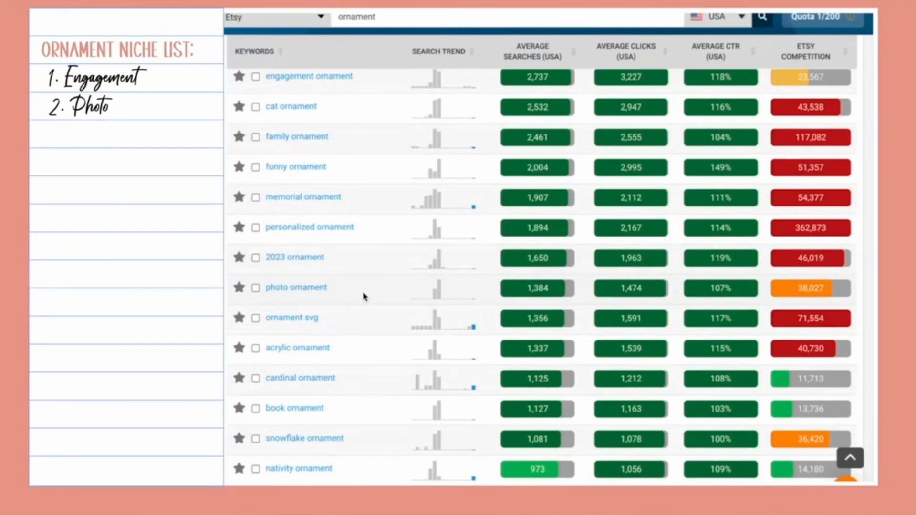
pyautogui.scroll(-3, 364, 296)
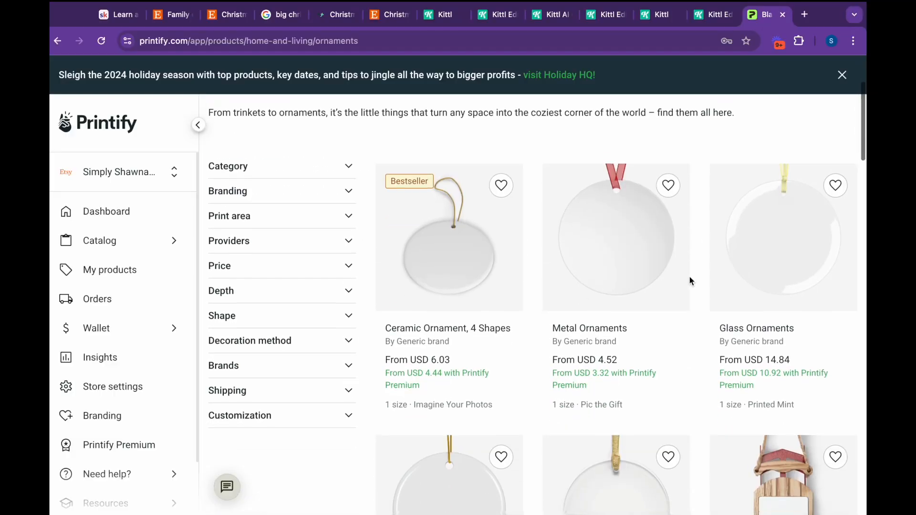
# - Switch to Printify and browse the blank ornament products and prices across both pages of the Ornaments catalog
pyautogui.scroll(-10, 689, 279)
pyautogui.scroll(-15, 690, 282)
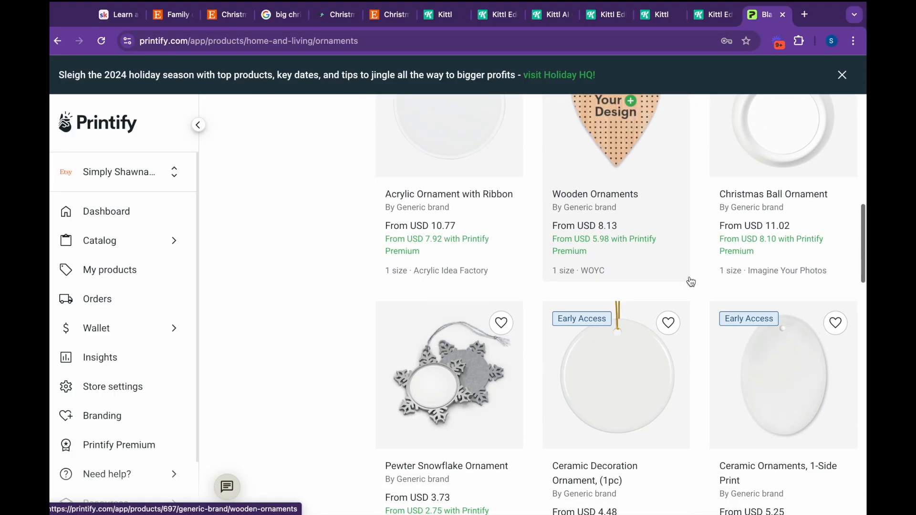
pyautogui.scroll(-12, 691, 282)
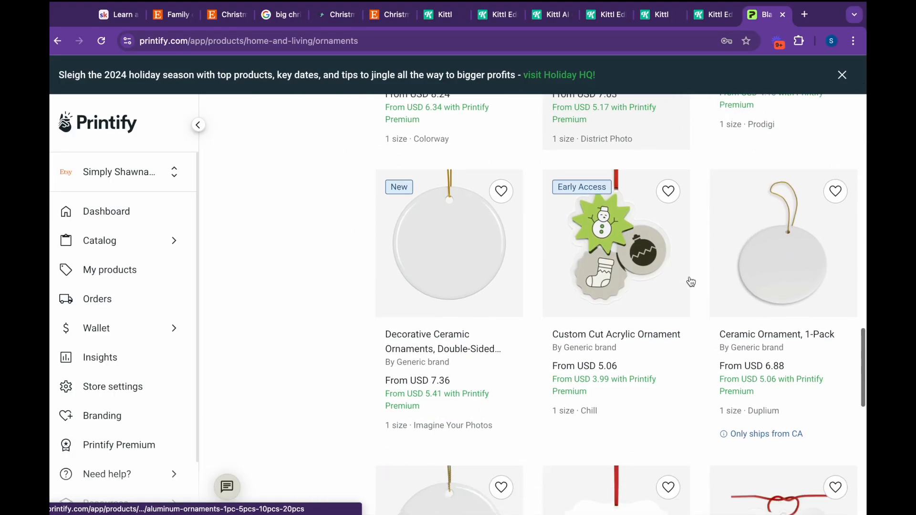
pyautogui.scroll(-2, 688, 280)
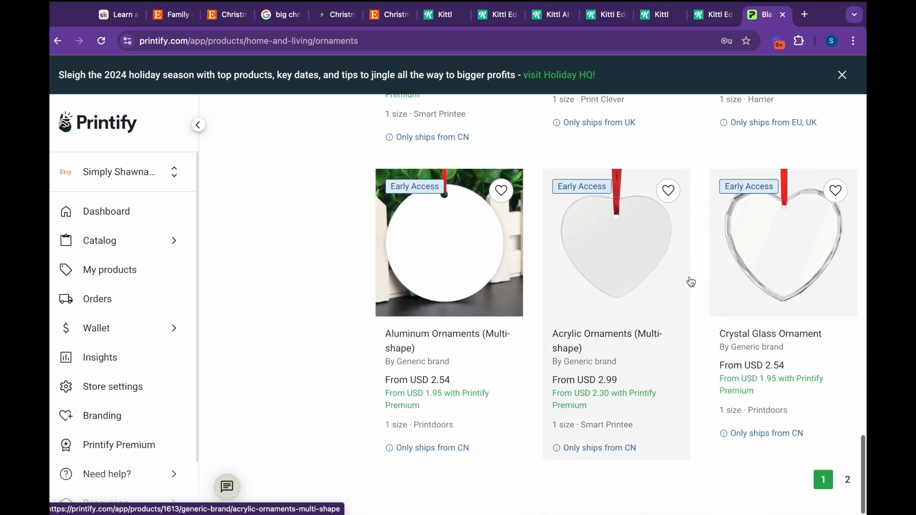
pyautogui.click(846, 481)
pyautogui.scroll(-2, 633, 374)
pyautogui.scroll(-5, 634, 377)
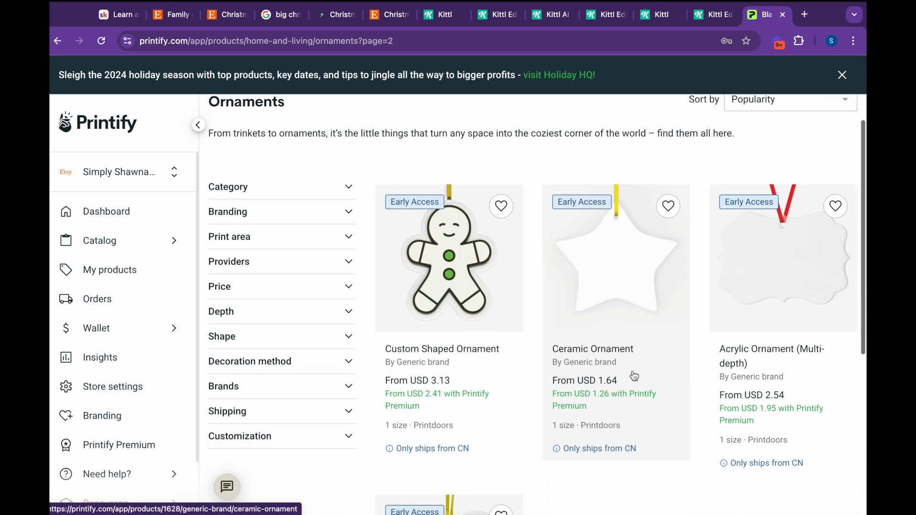
pyautogui.scroll(-3, 633, 374)
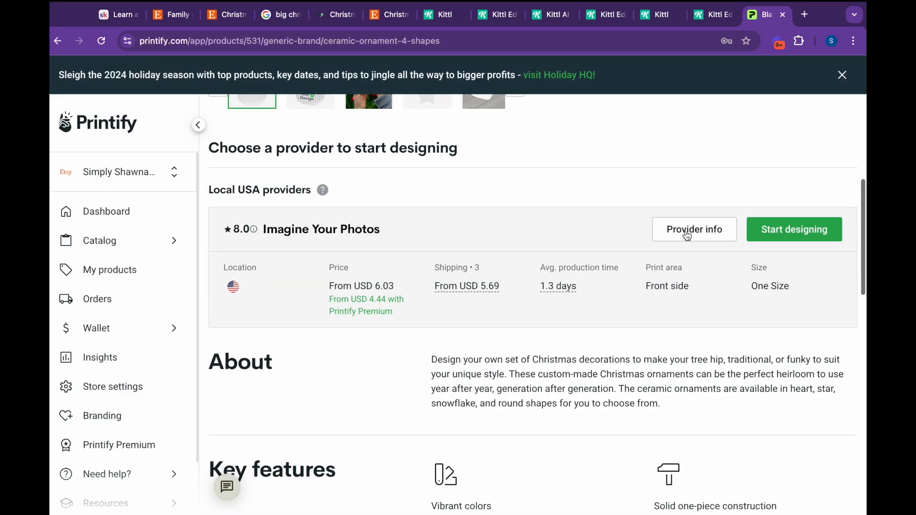
# - Check the provider's variant and shipping information for Ceramic Ornament, 4 Shapes, and start designing with Imagine Your Photos
pyautogui.click(687, 235)
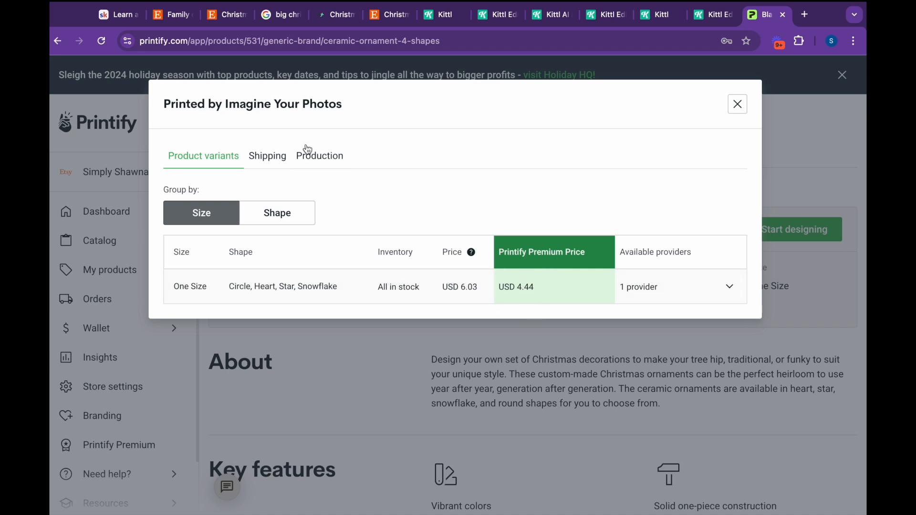
pyautogui.click(274, 158)
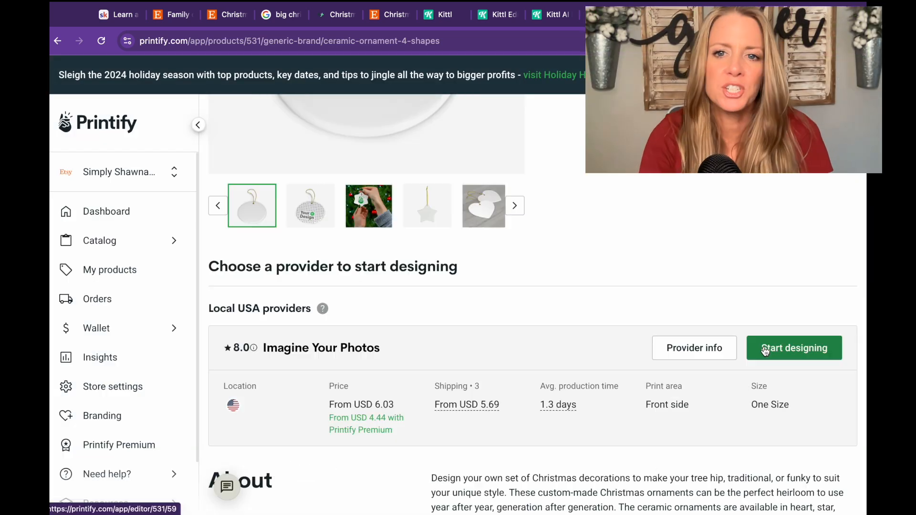
pyautogui.click(763, 345)
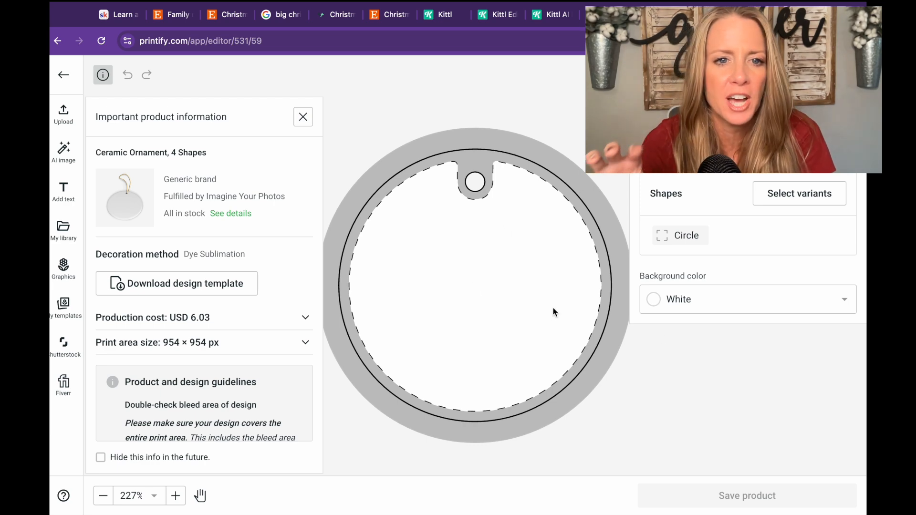
# - Add the Heart, Star and Snowflake shapes to the ornament's product variants
pyautogui.click(237, 214)
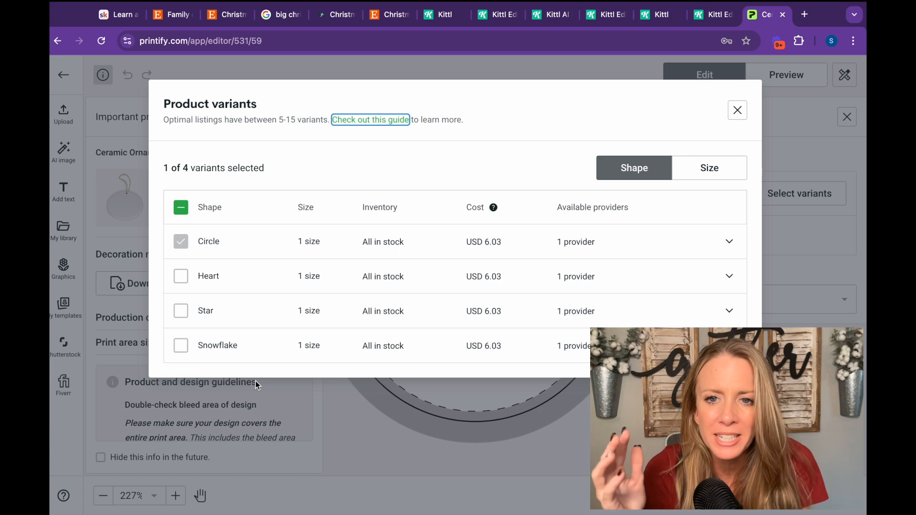
pyautogui.click(180, 276)
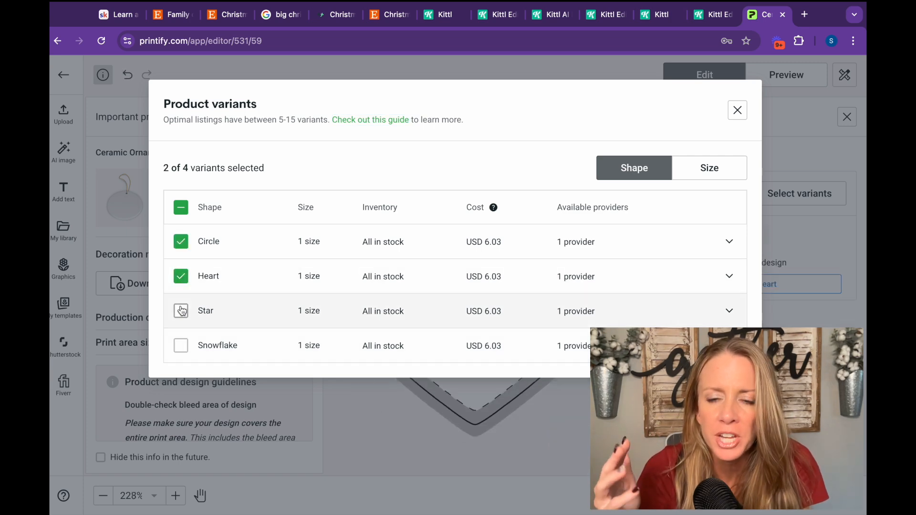
pyautogui.click(180, 311)
pyautogui.click(180, 343)
pyautogui.click(308, 399)
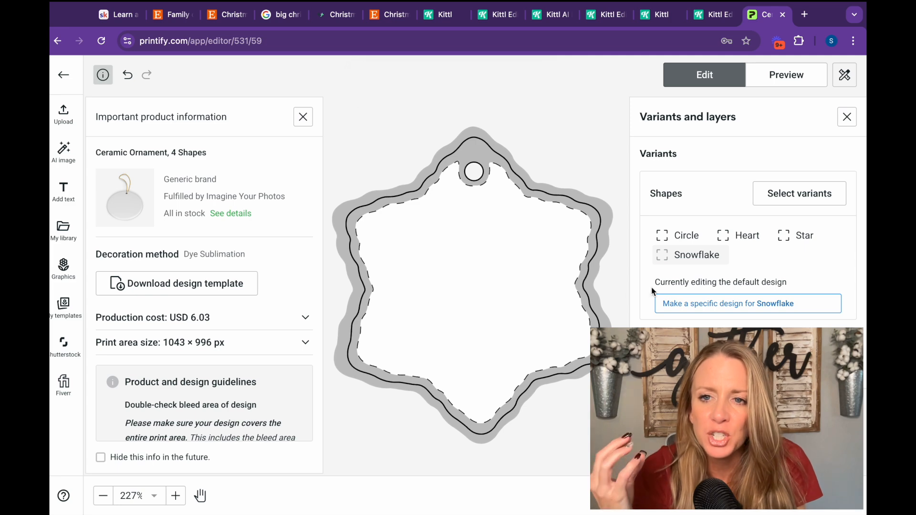
# - View the print area of the Circle, Snowflake, Heart and Star variants, ending on Circle
pyautogui.click(666, 237)
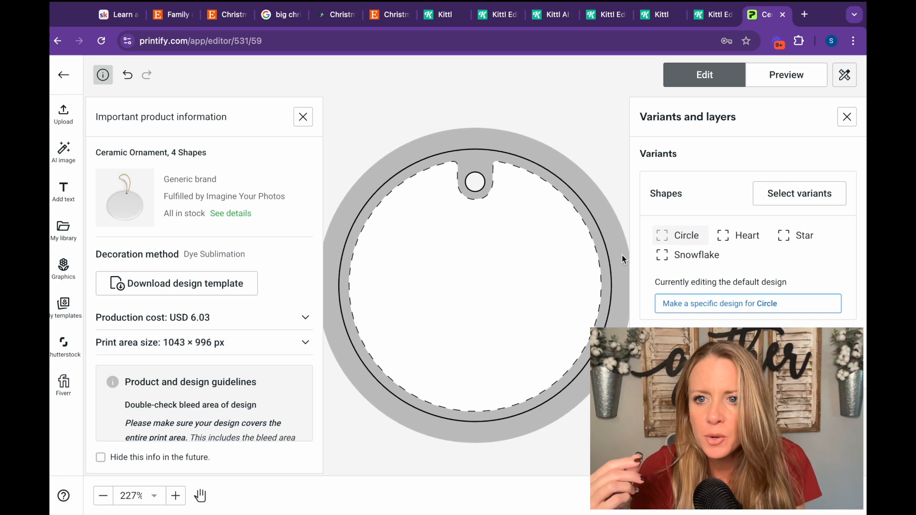
pyautogui.click(666, 258)
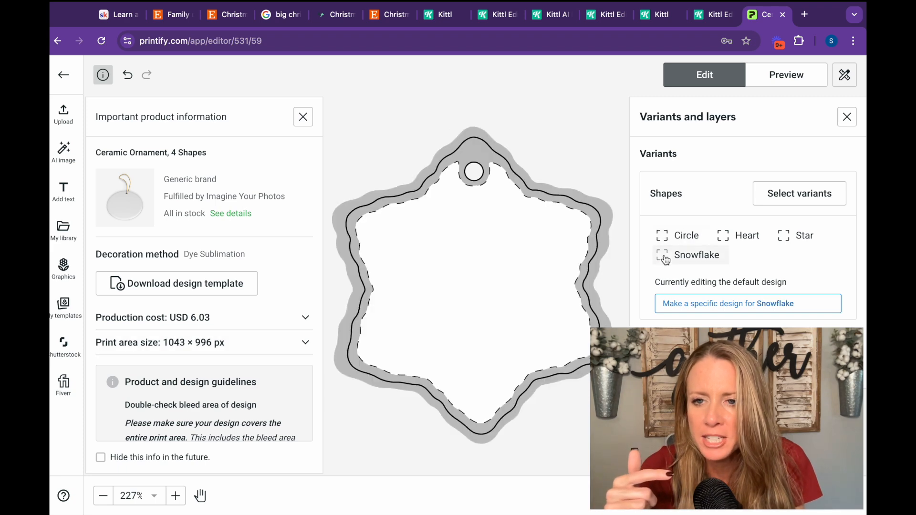
pyautogui.click(726, 241)
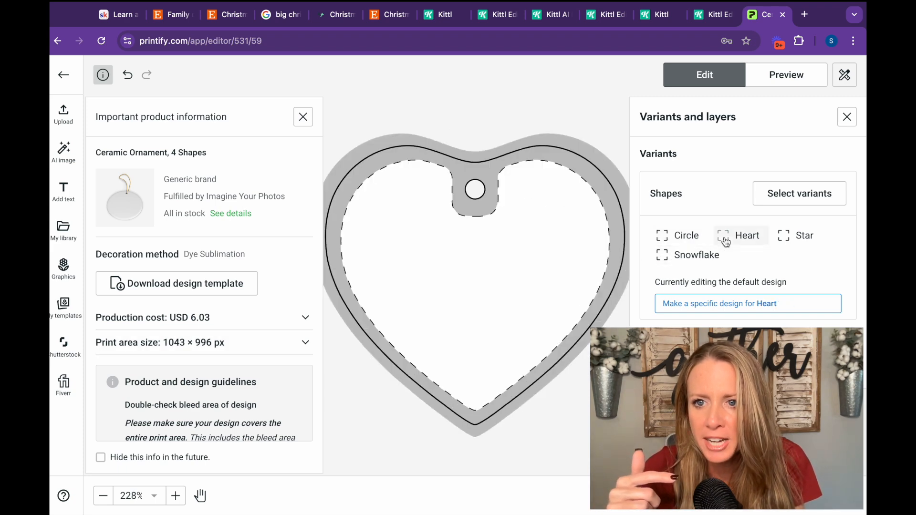
pyautogui.click(785, 241)
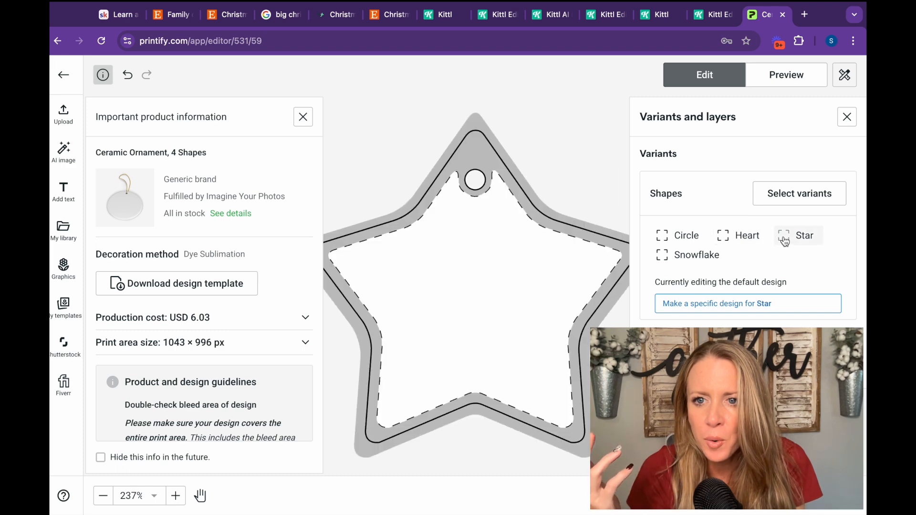
pyautogui.click(663, 243)
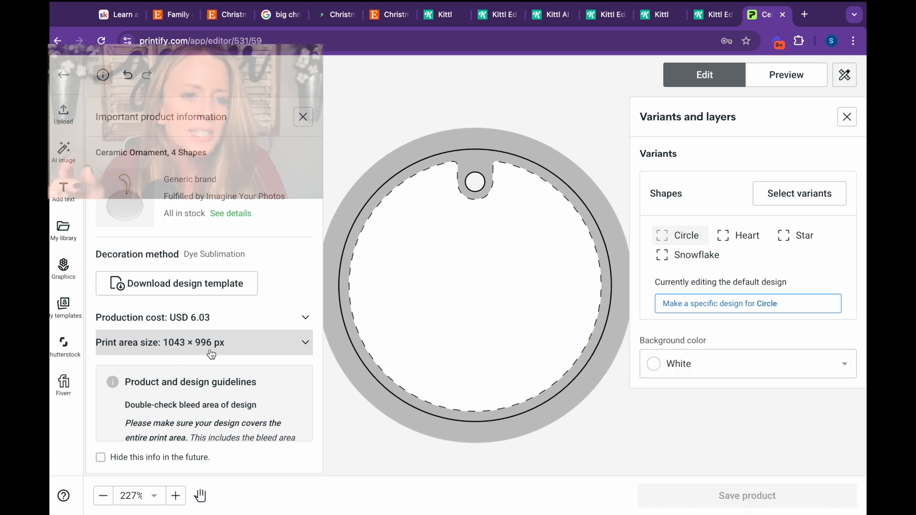
# - Read the product and design guidelines for the ceramic ornament and download its design template
pyautogui.scroll(-1, 227, 402)
pyautogui.scroll(-2, 227, 402)
pyautogui.scroll(-3, 226, 402)
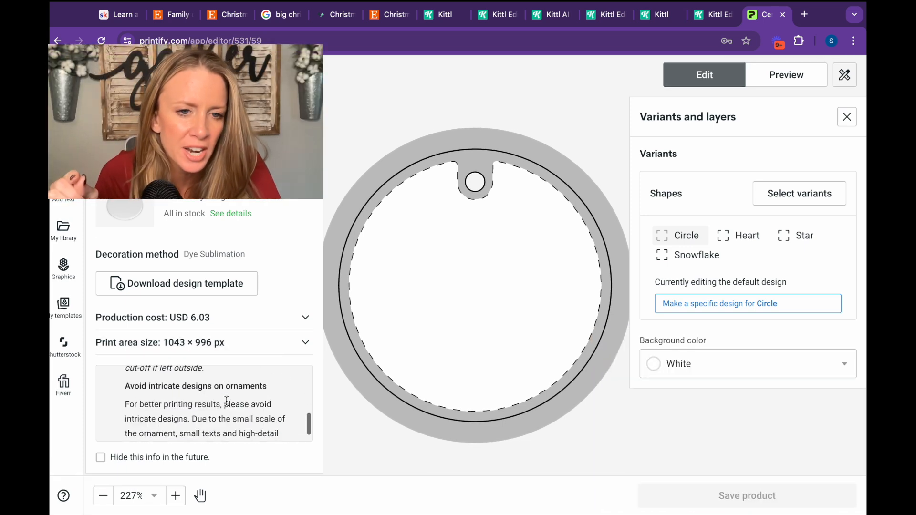
pyautogui.scroll(6, 227, 400)
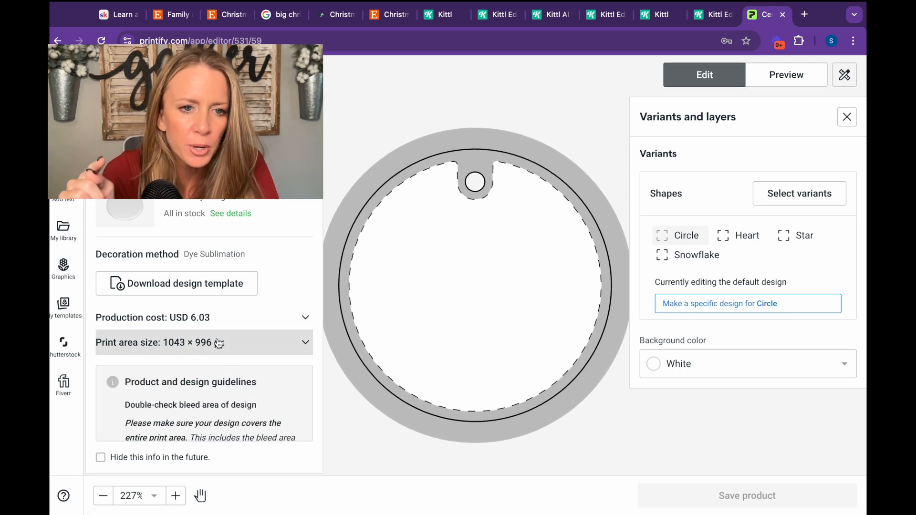
pyautogui.click(189, 288)
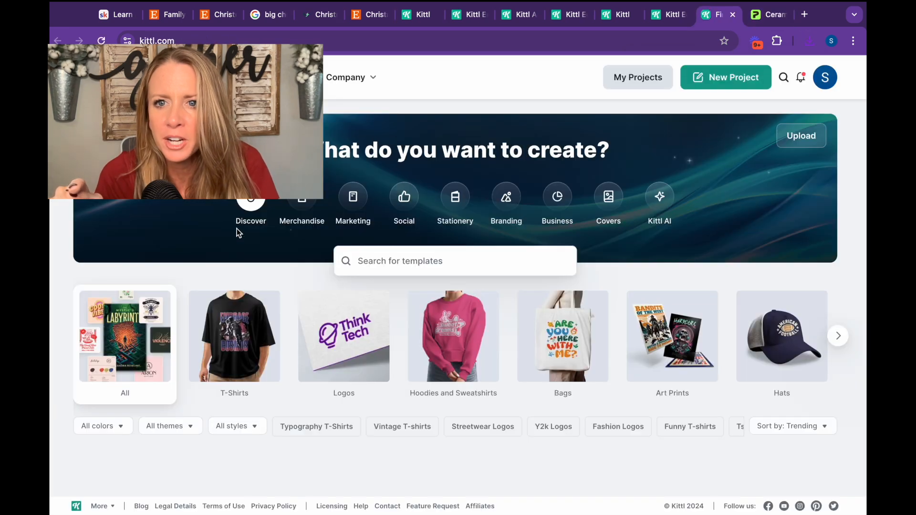
# - Start a new project in Kittl and look through the Print on Demand size presets
pyautogui.click(717, 87)
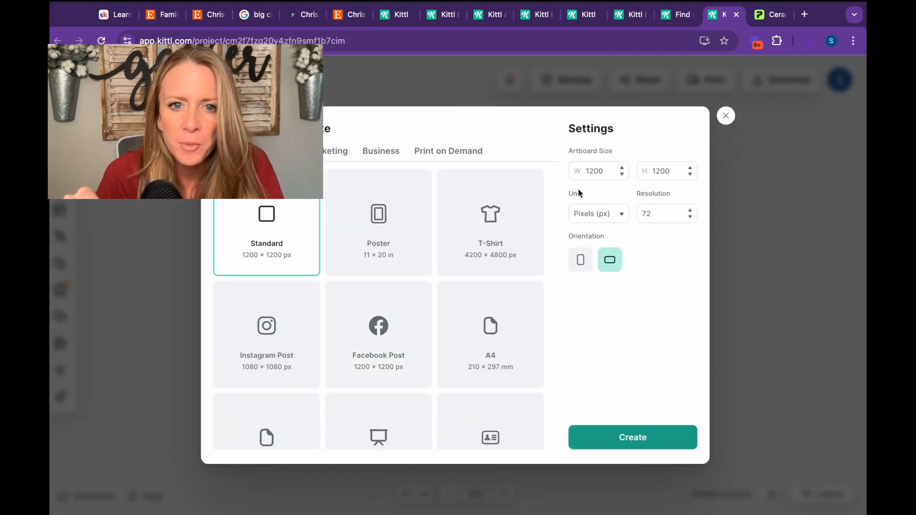
pyautogui.click(466, 153)
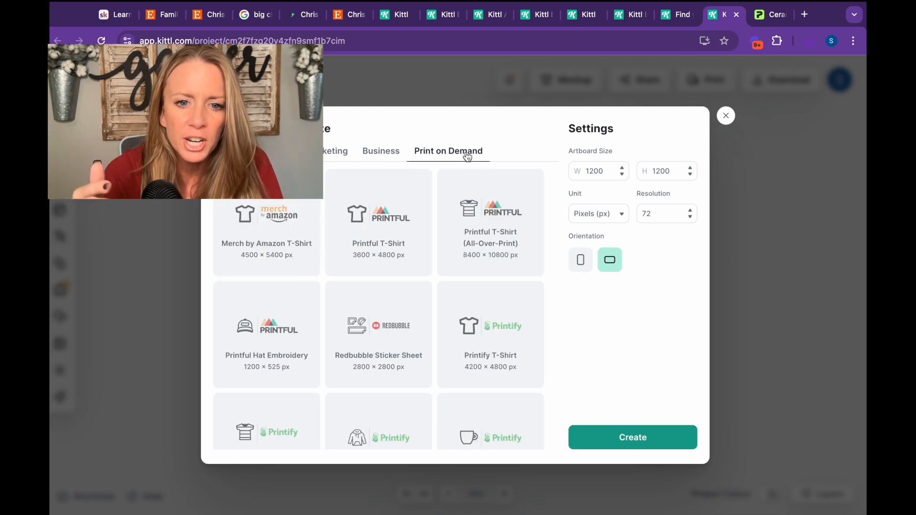
pyautogui.scroll(-5, 447, 277)
pyautogui.scroll(-1, 447, 277)
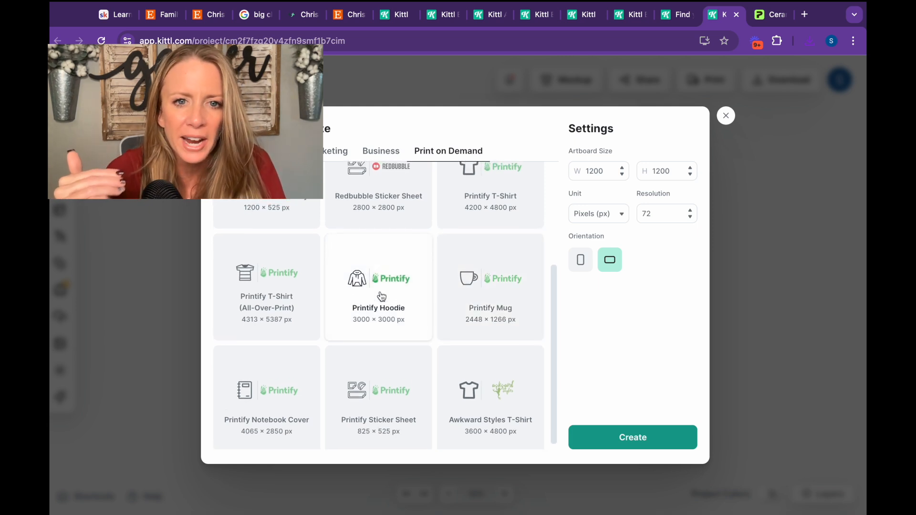
pyautogui.scroll(3, 381, 296)
pyautogui.scroll(3, 382, 296)
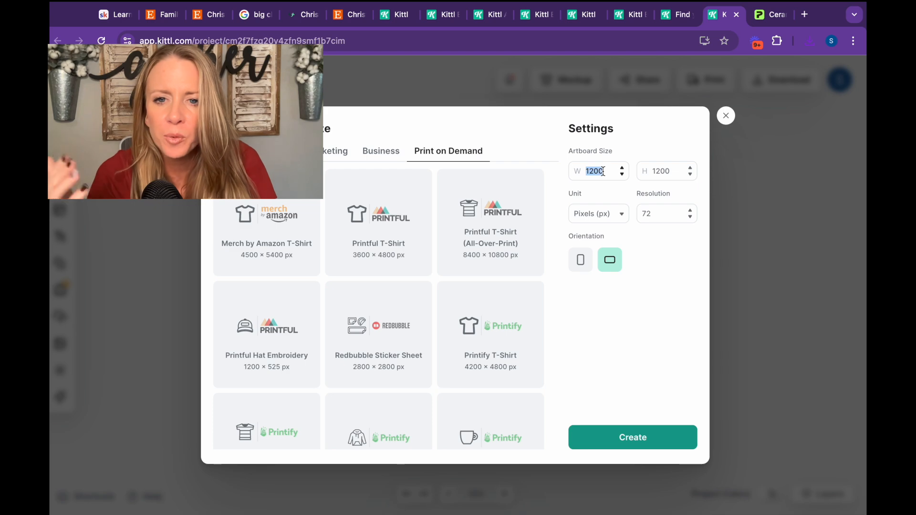
# - Enter Printify's print area size of 1043 × 996 px as the artboard size, set the resolution to 300, and create the artboard
pyautogui.click(771, 19)
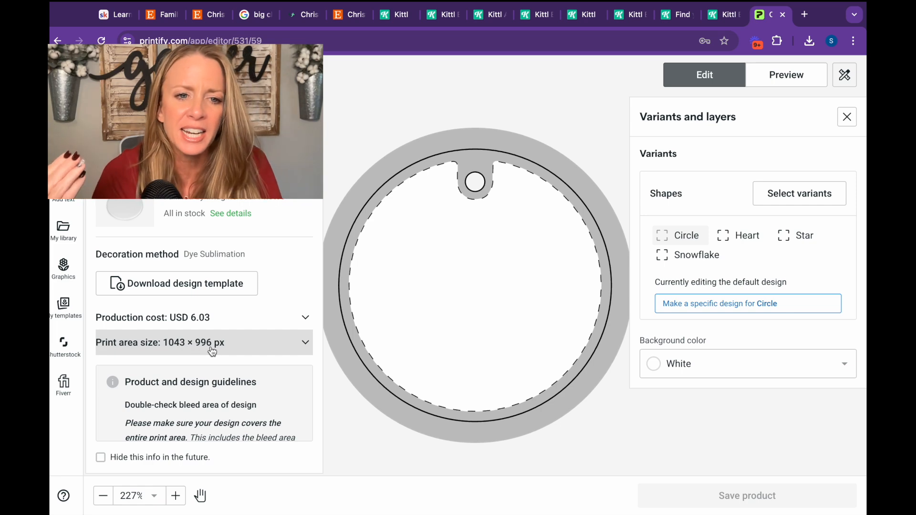
pyautogui.click(723, 21)
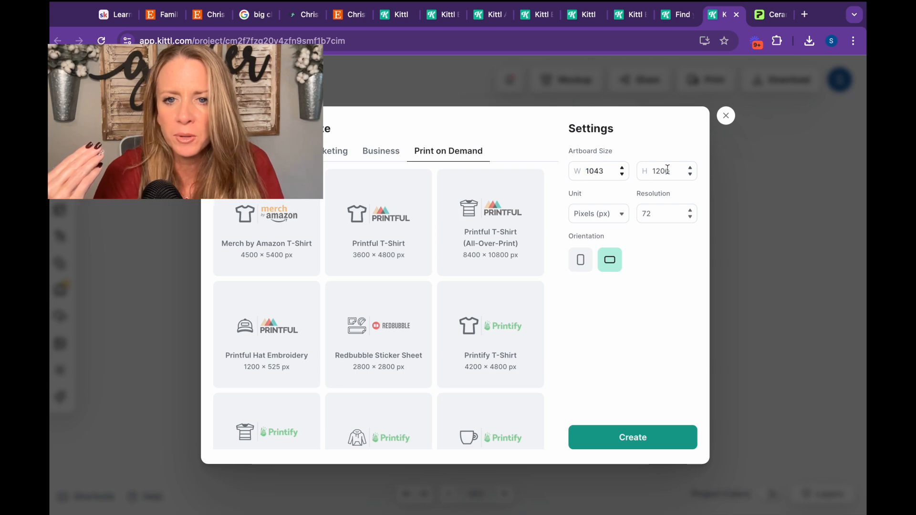
pyautogui.click(766, 19)
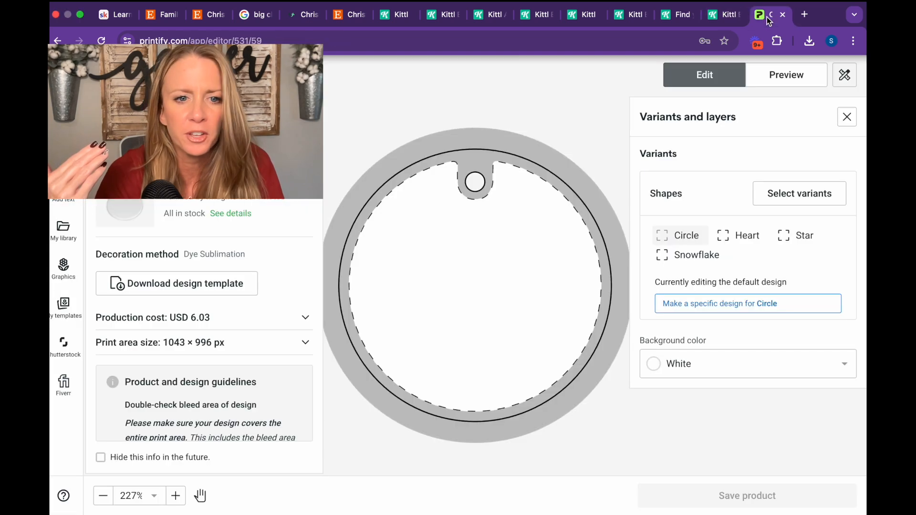
pyautogui.click(726, 19)
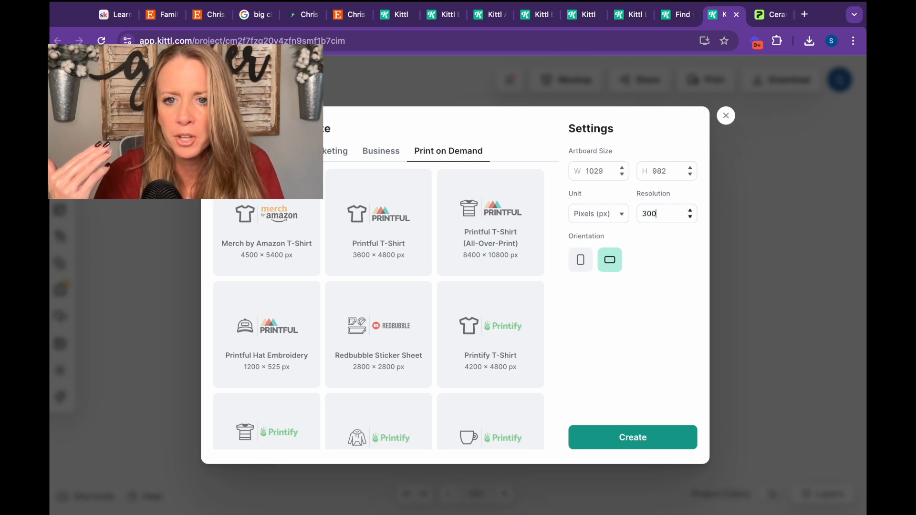
pyautogui.click(622, 215)
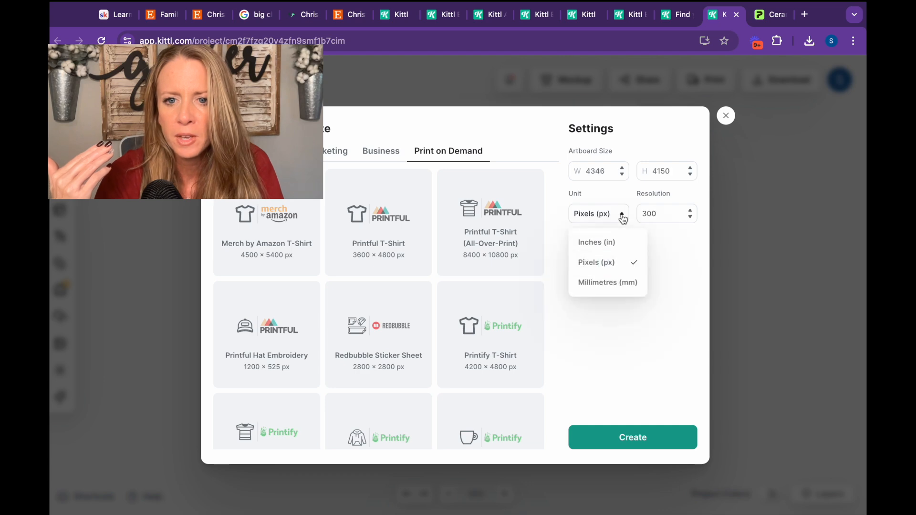
pyautogui.click(684, 298)
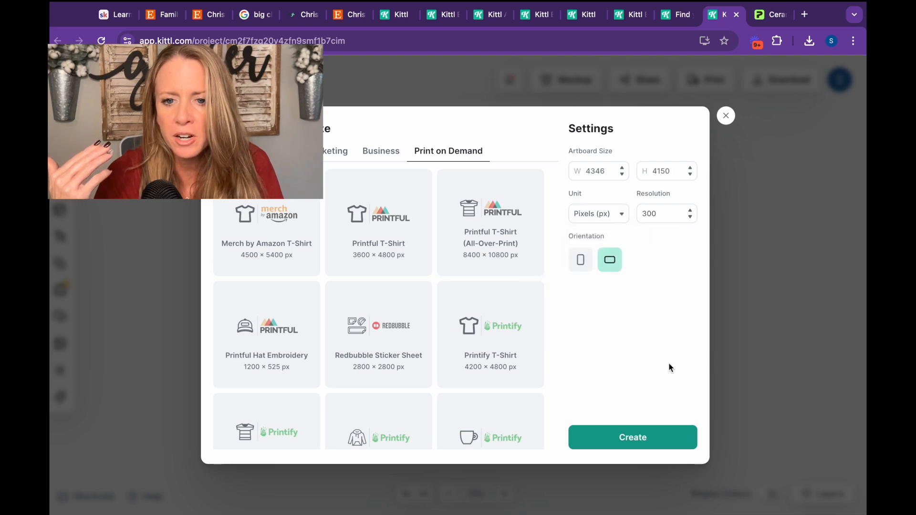
pyautogui.click(634, 440)
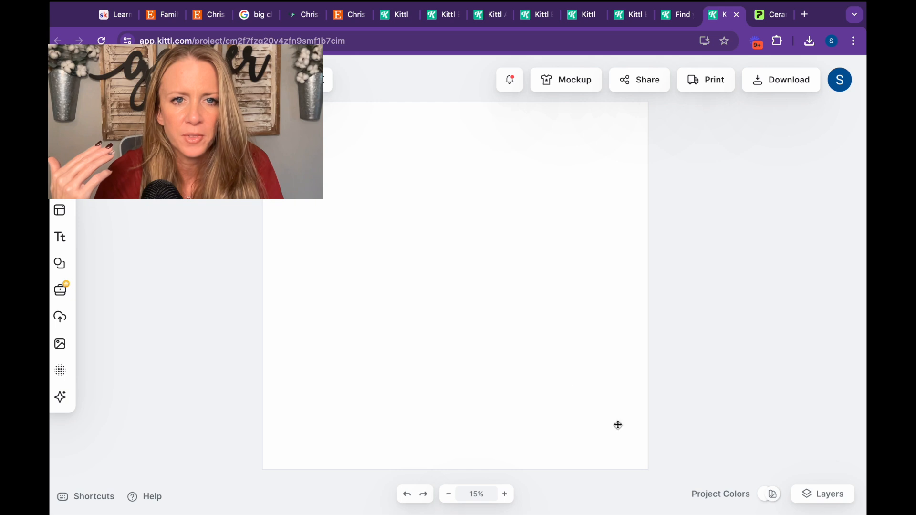
# - Open the downloaded design template and place Circle.png from its PNG folder on the artboard
pyautogui.scroll(2, 567, 388)
pyautogui.scroll(-2, 567, 387)
pyautogui.scroll(1, 567, 387)
pyautogui.hscroll(1, 567, 387)
pyautogui.click(812, 46)
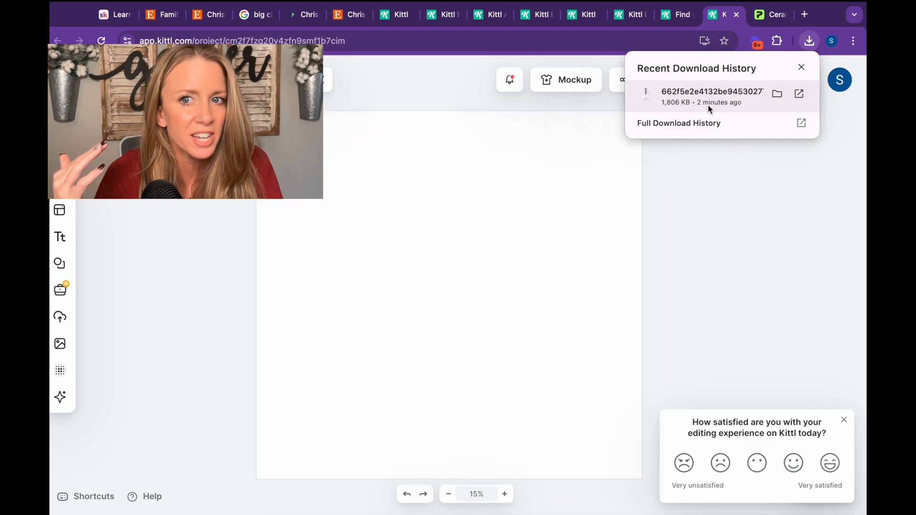
pyautogui.click(708, 102)
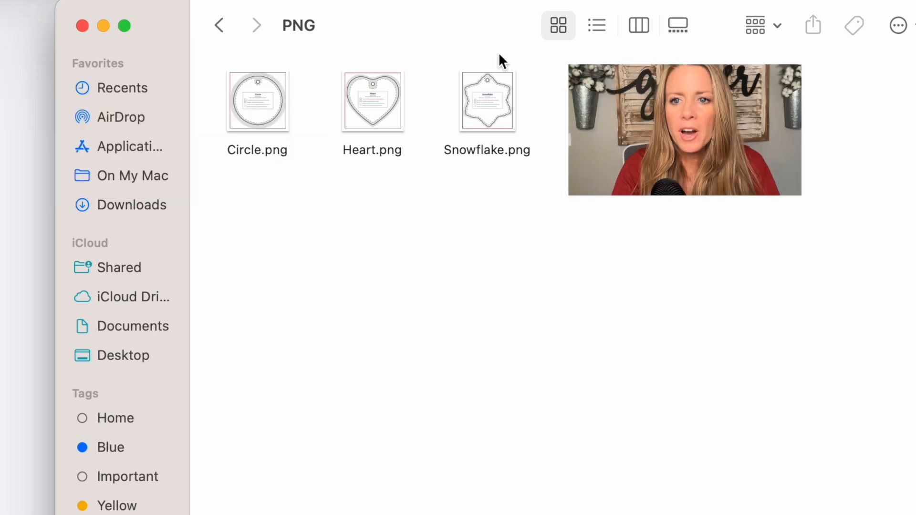
pyautogui.moveTo(257, 100); pyautogui.dragTo(396, 281)
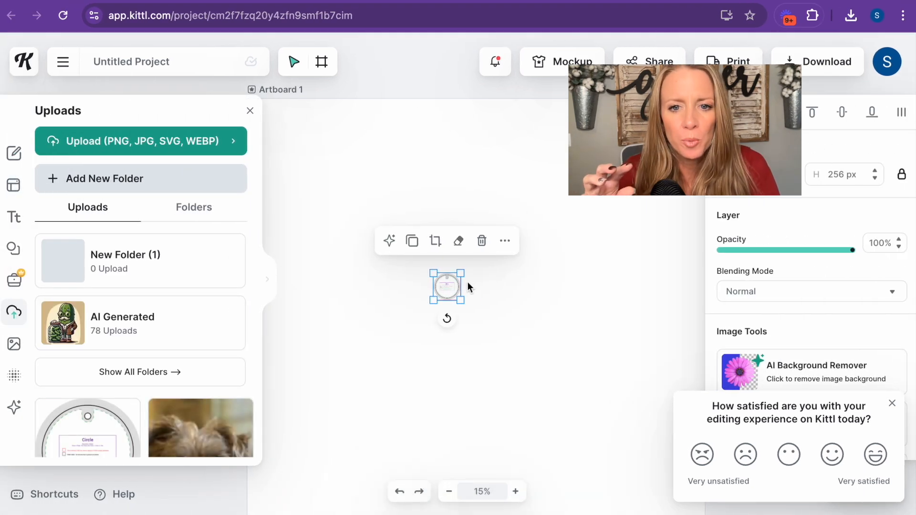
# - Enlarge the Circle template from its upper and lower corners until it covers the artboard
pyautogui.click(474, 288)
pyautogui.click(450, 287)
pyautogui.moveTo(460, 274); pyautogui.dragTo(642, 93)
pyautogui.moveTo(433, 304); pyautogui.dragTo(268, 464)
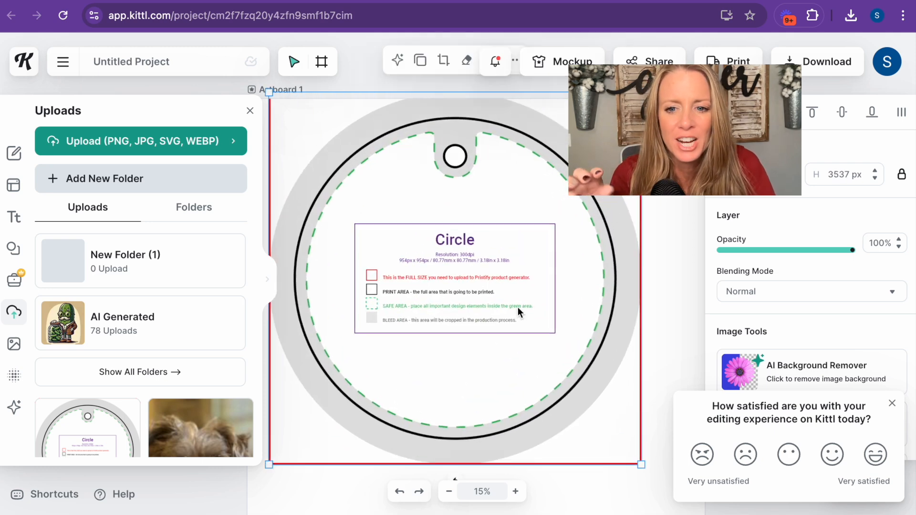
# - Keep enlarging and shifting the template until its black print-area circle spans the artboard, then deselect it and dismiss the satisfaction survey
pyautogui.moveTo(643, 464); pyautogui.dragTo(722, 487)
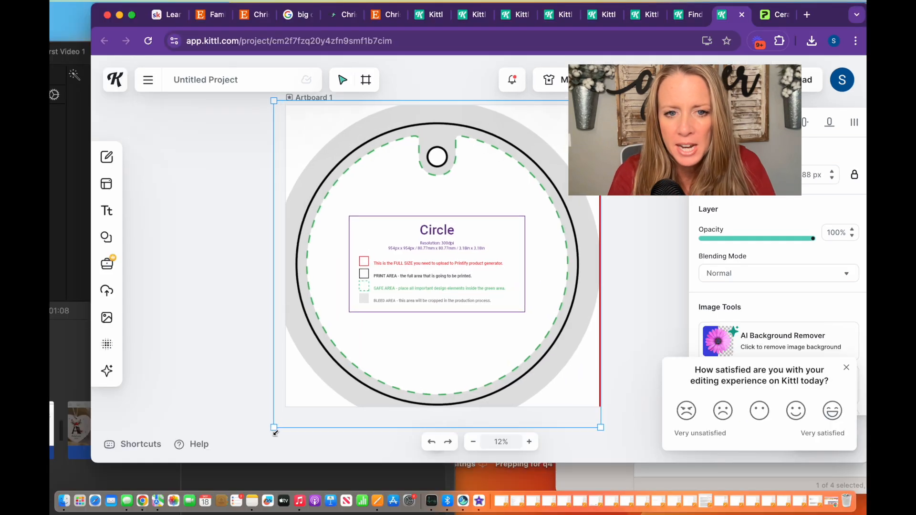
pyautogui.moveTo(210, 471); pyautogui.dragTo(209, 478)
pyautogui.moveTo(273, 435); pyautogui.dragTo(272, 435)
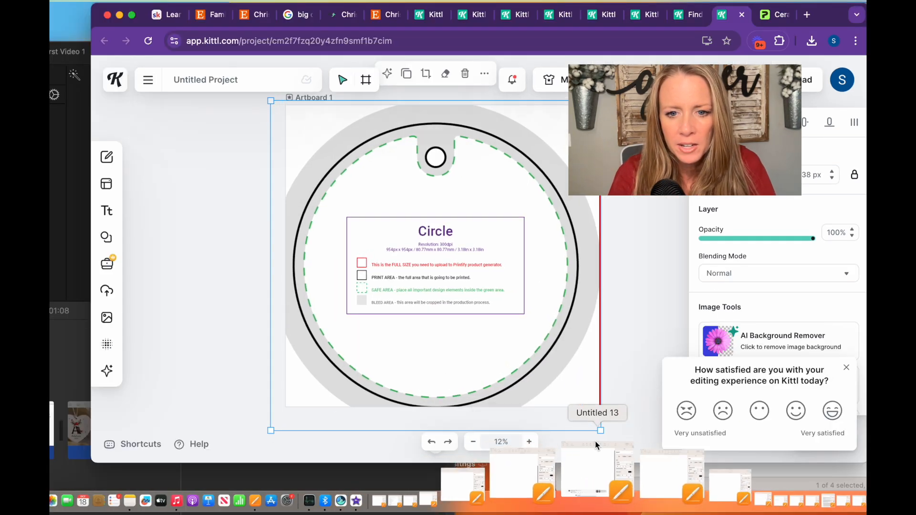
pyautogui.moveTo(601, 432); pyautogui.dragTo(623, 422)
pyautogui.moveTo(495, 342); pyautogui.dragTo(504, 332)
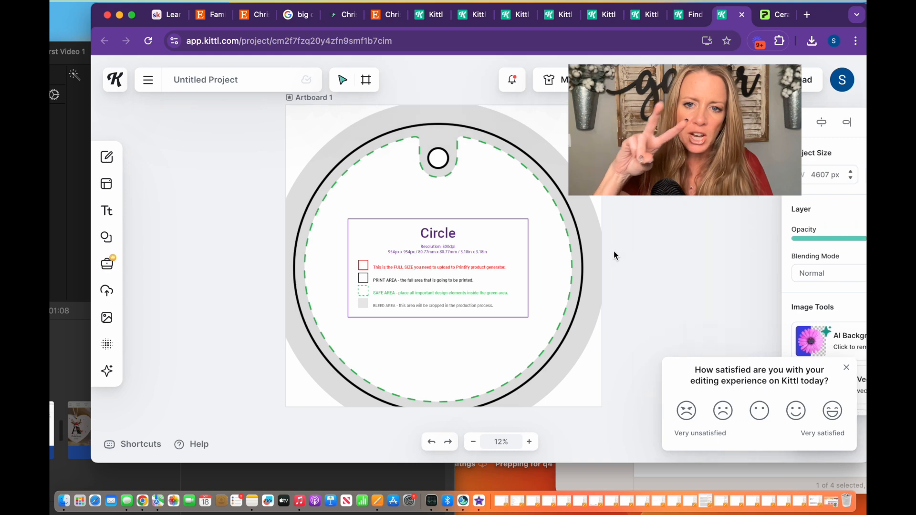
pyautogui.moveTo(479, 270); pyautogui.dragTo(504, 259)
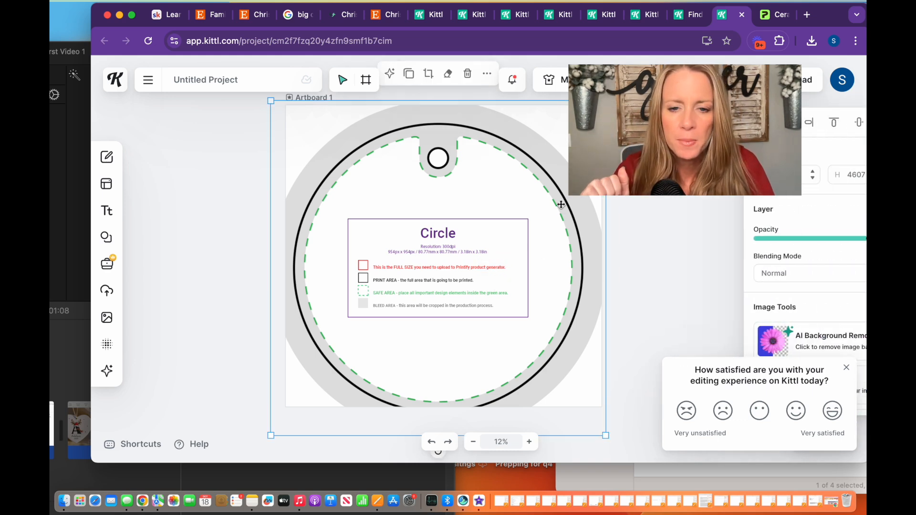
pyautogui.moveTo(605, 100); pyautogui.dragTo(623, 83)
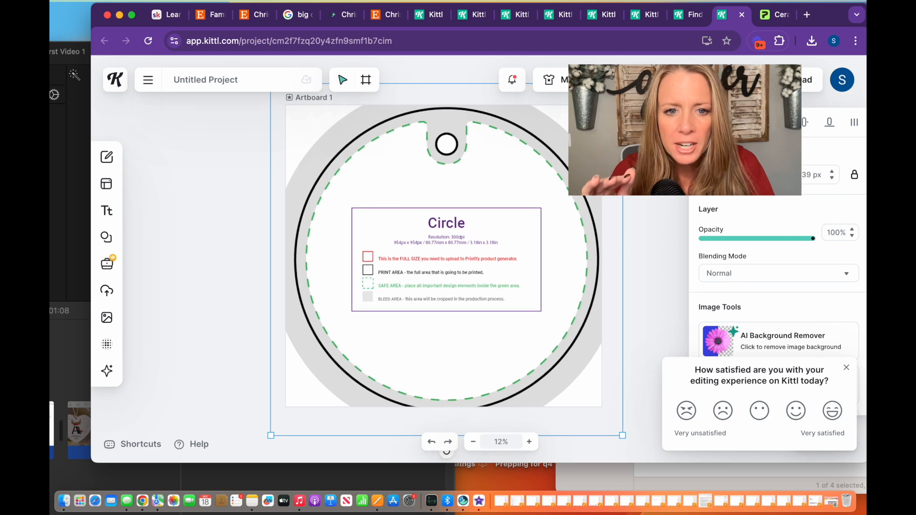
pyautogui.moveTo(267, 437); pyautogui.dragTo(264, 441)
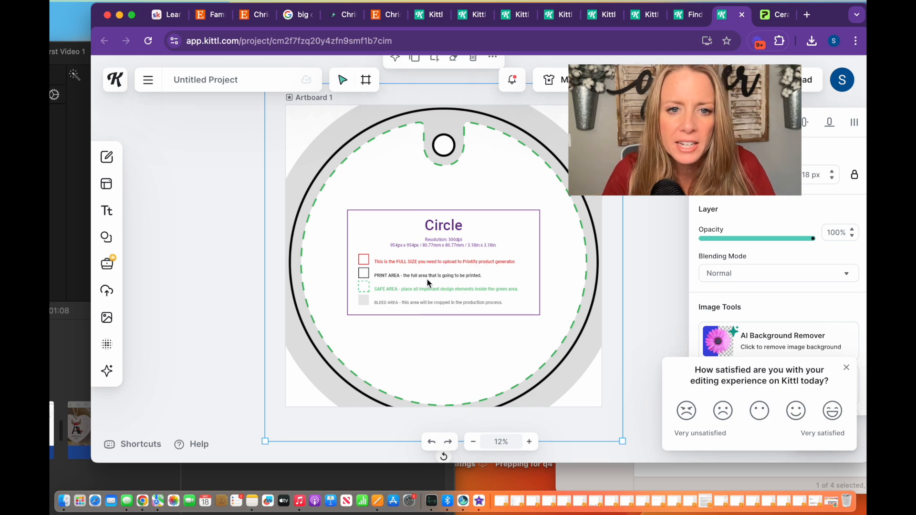
pyautogui.click(661, 283)
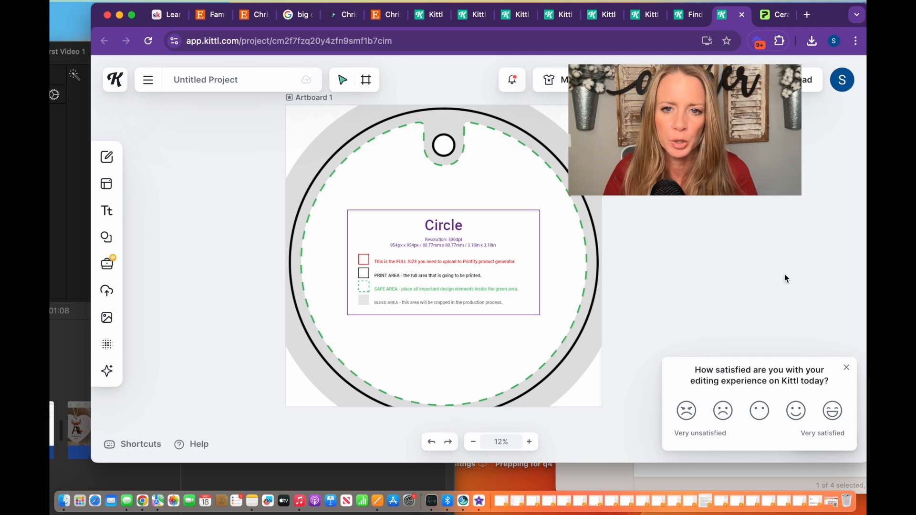
pyautogui.click(847, 370)
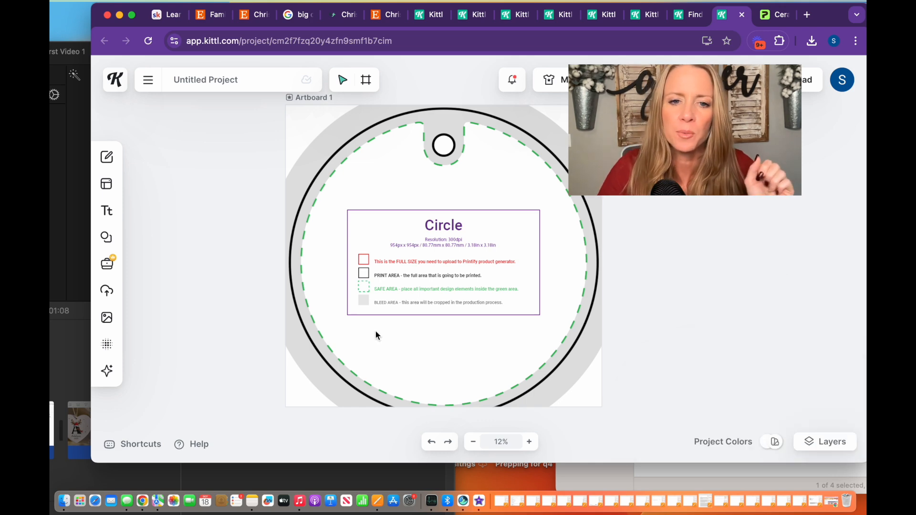
# - Search the elements for "rectangle" and place a solid black shape with cut corners over the template's description box
pyautogui.click(108, 241)
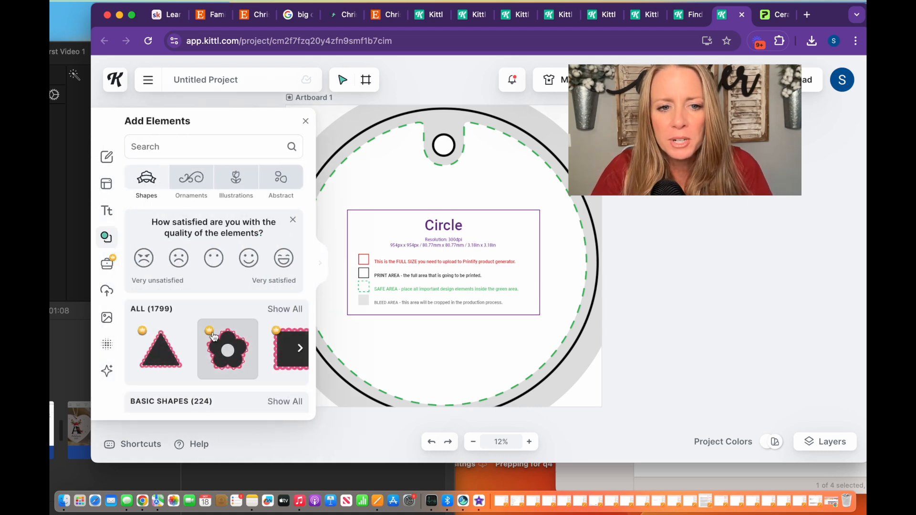
pyautogui.write('rectangle')
pyautogui.scroll(-5, 195, 344)
pyautogui.scroll(2, 210, 321)
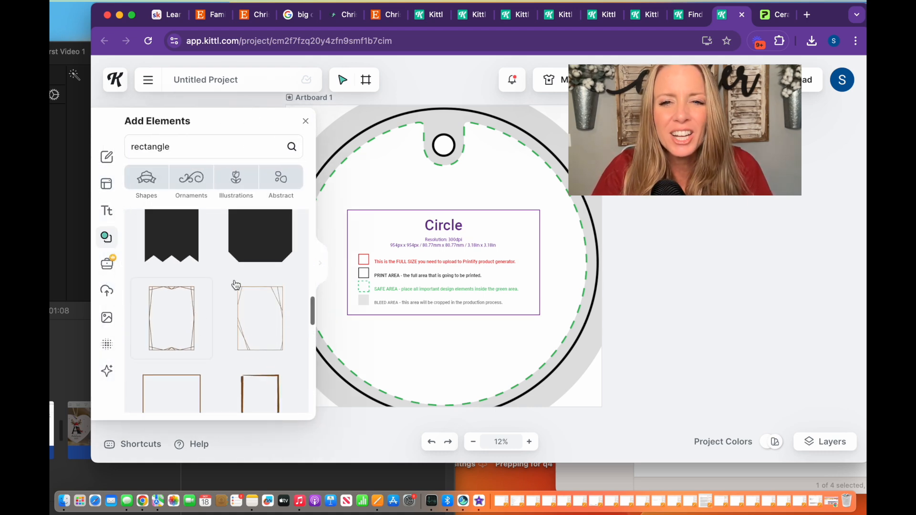
pyautogui.moveTo(257, 251); pyautogui.dragTo(416, 275)
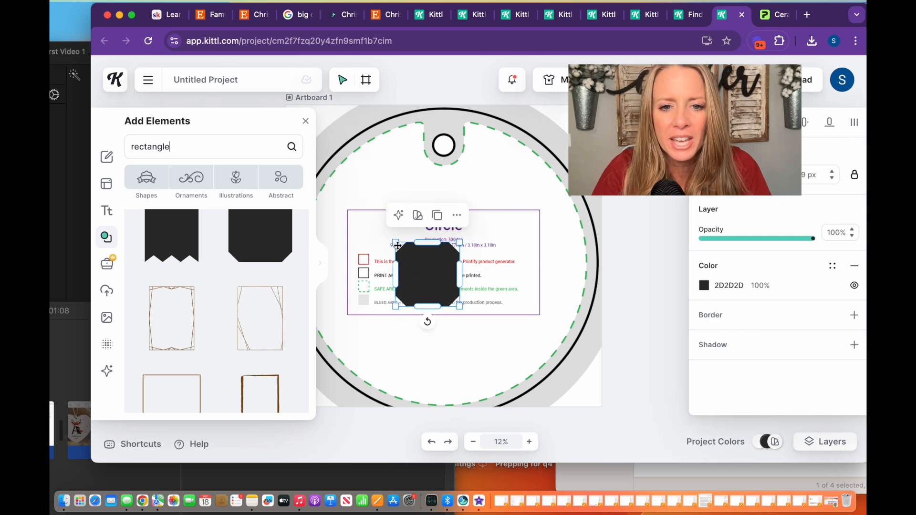
# - Stretch the black shape into a wide rectangle that fully covers the template's Circle description box
pyautogui.moveTo(395, 240); pyautogui.dragTo(338, 185)
pyautogui.moveTo(459, 304); pyautogui.dragTo(535, 379)
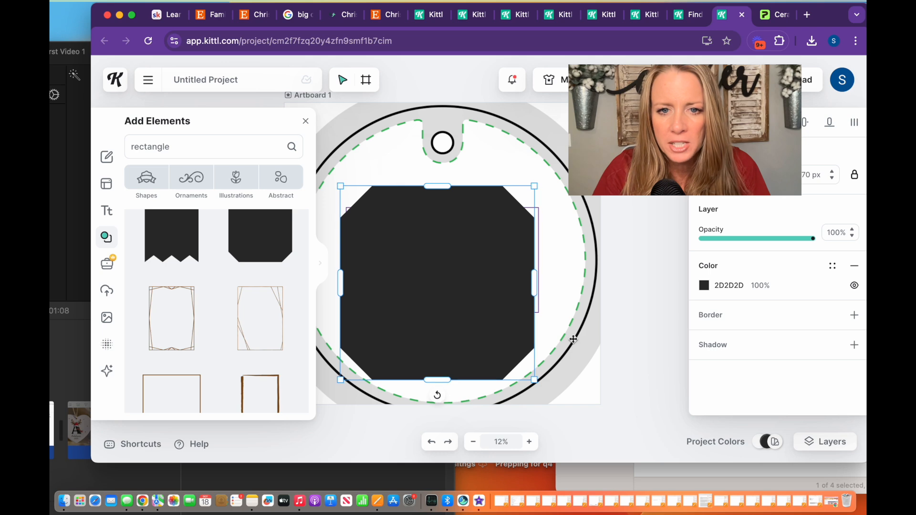
pyautogui.moveTo(435, 381); pyautogui.dragTo(436, 320)
pyautogui.moveTo(535, 322); pyautogui.dragTo(563, 336)
pyautogui.moveTo(517, 284); pyautogui.dragTo(513, 284)
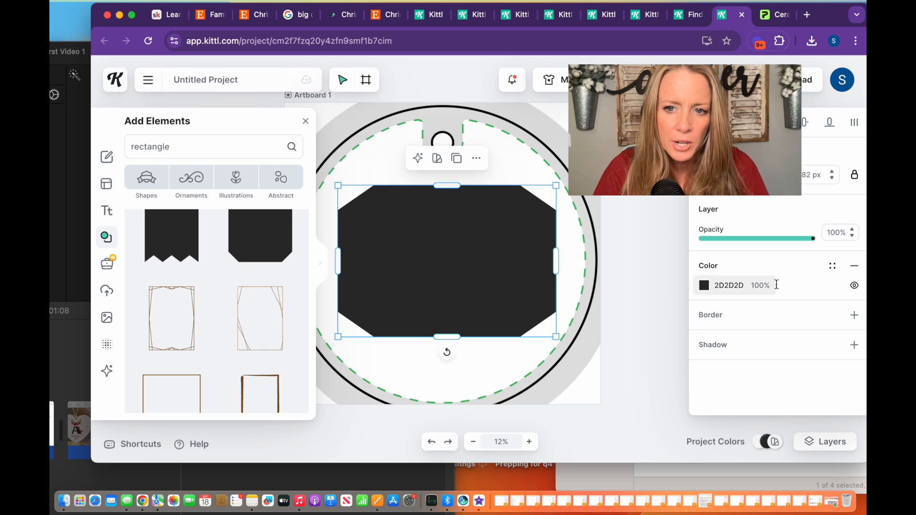
# - Recolor the covering shape white (FFFFFF) and close the elements library
pyautogui.click(706, 286)
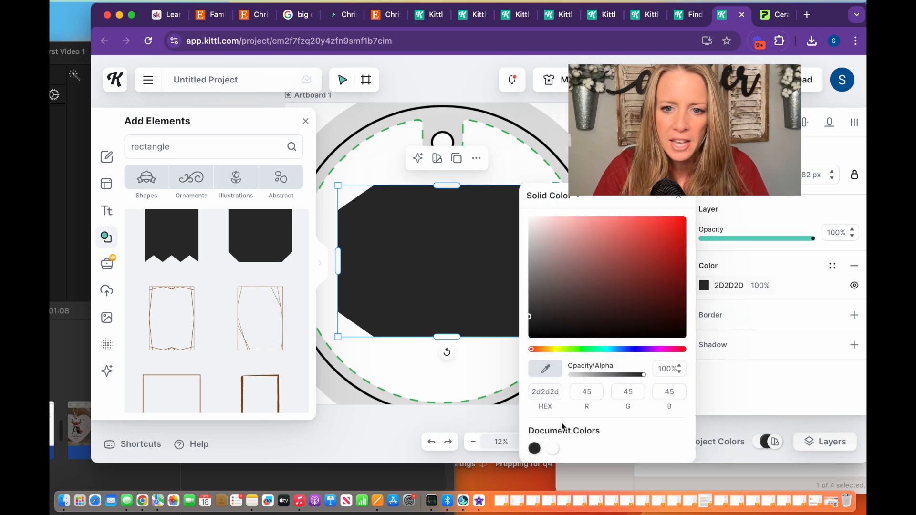
pyautogui.click(553, 450)
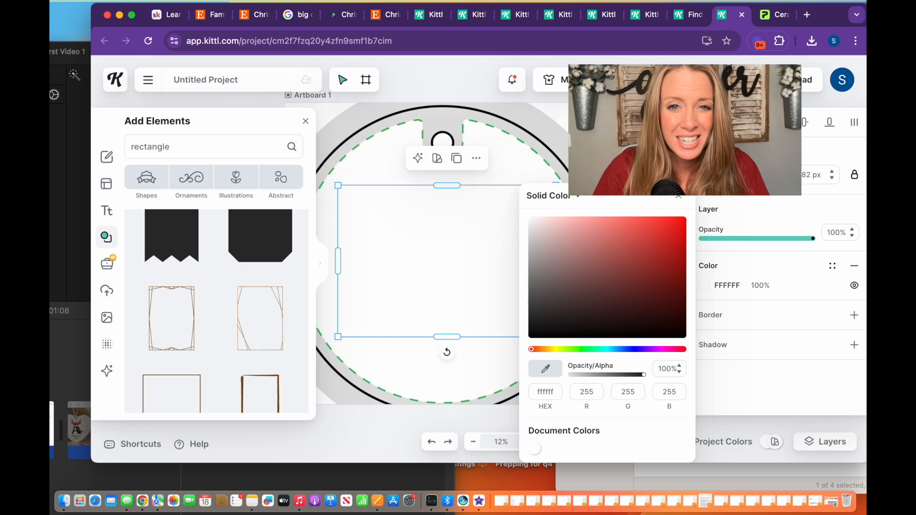
pyautogui.click(314, 176)
pyautogui.click(306, 122)
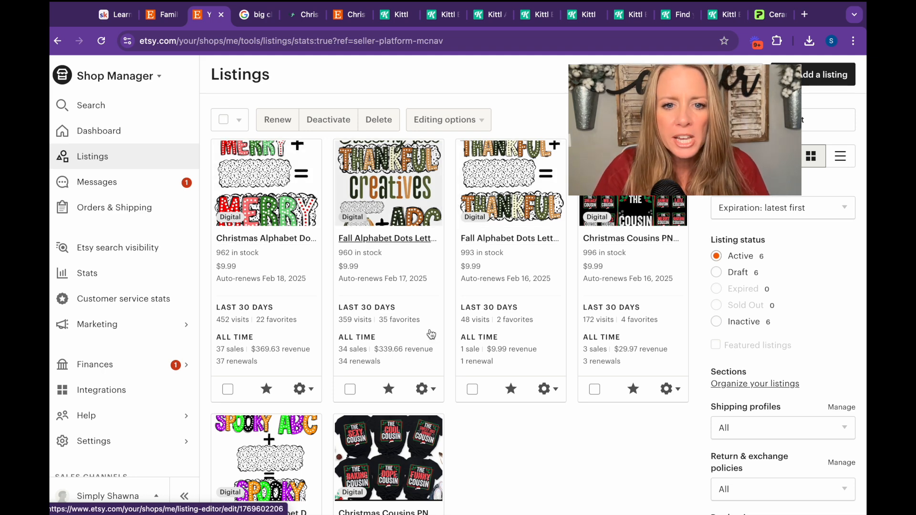
# - Look through the Etsy shop's active listings and open the Christmas alphabet listing to review it
pyautogui.scroll(-4, 431, 334)
pyautogui.scroll(5, 431, 334)
pyautogui.click(265, 180)
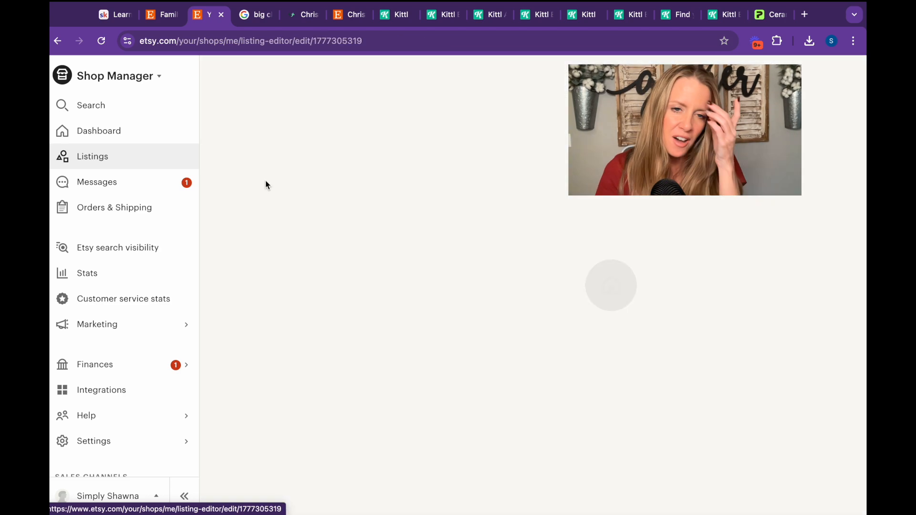
pyautogui.scroll(-5, 323, 265)
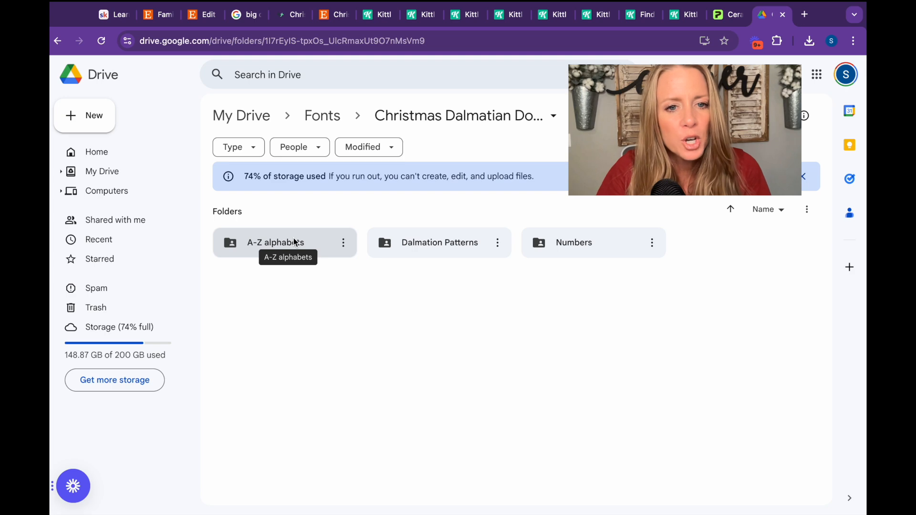
# - Open 1.png, the red and green circle, from the Dalmation Patterns folder in Google Drive and download it
pyautogui.doubleClick(422, 242)
pyautogui.click(747, 442)
pyautogui.doubleClick(751, 447)
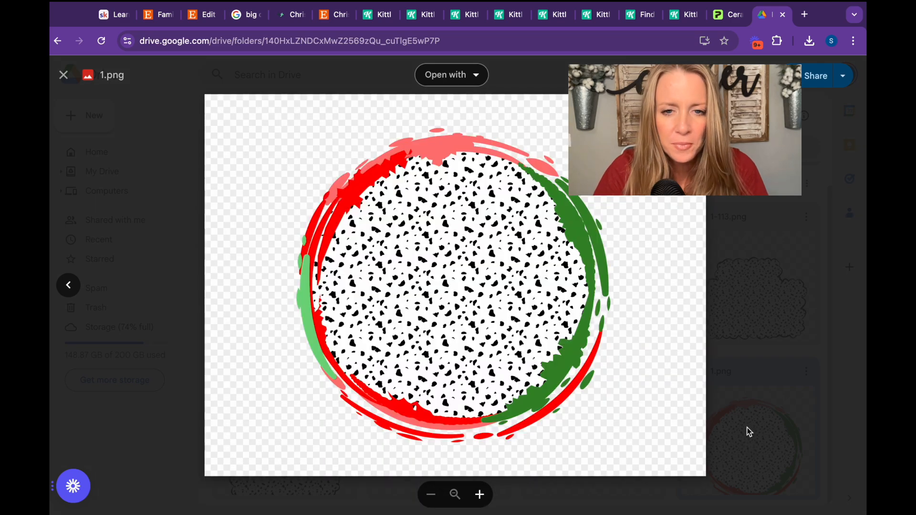
pyautogui.click(742, 76)
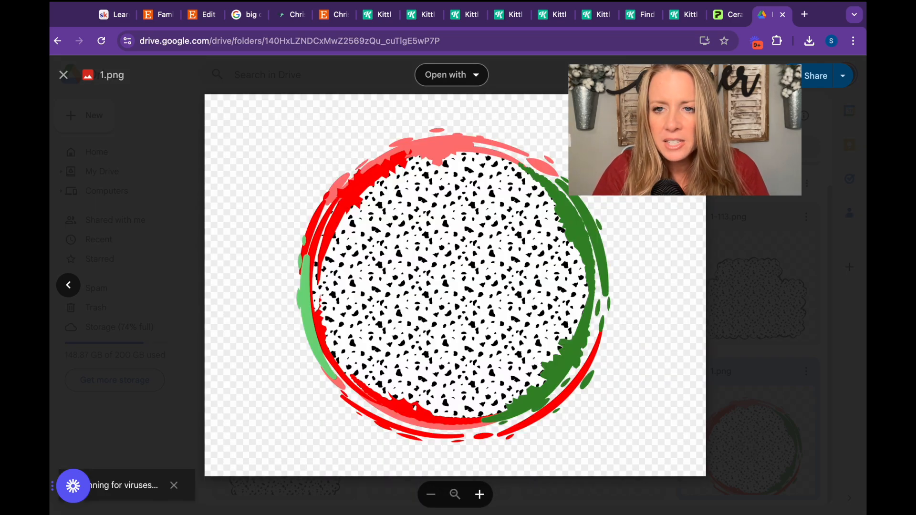
# - Switch to Kittl, place the downloaded dalmatian circle on the artboard, and enlarge and center it to fill the template's green safe area
pyautogui.click(683, 19)
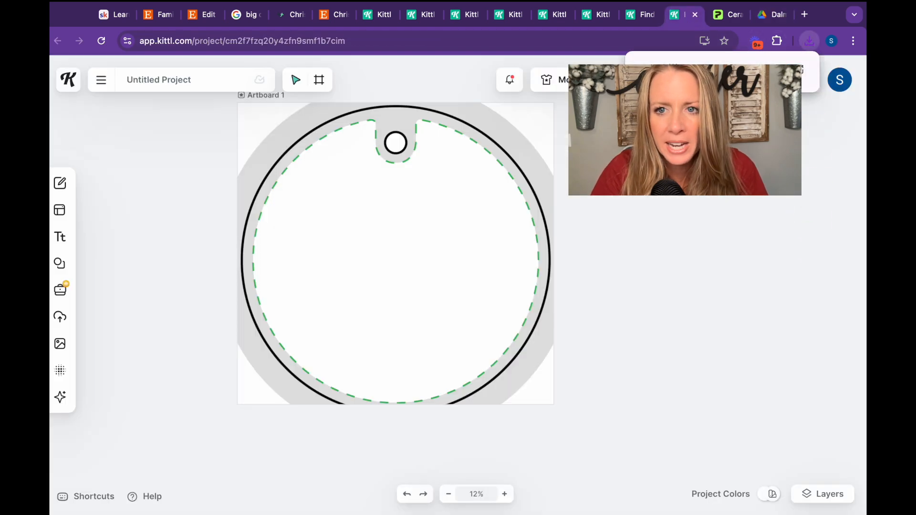
pyautogui.moveTo(706, 74); pyautogui.dragTo(450, 221)
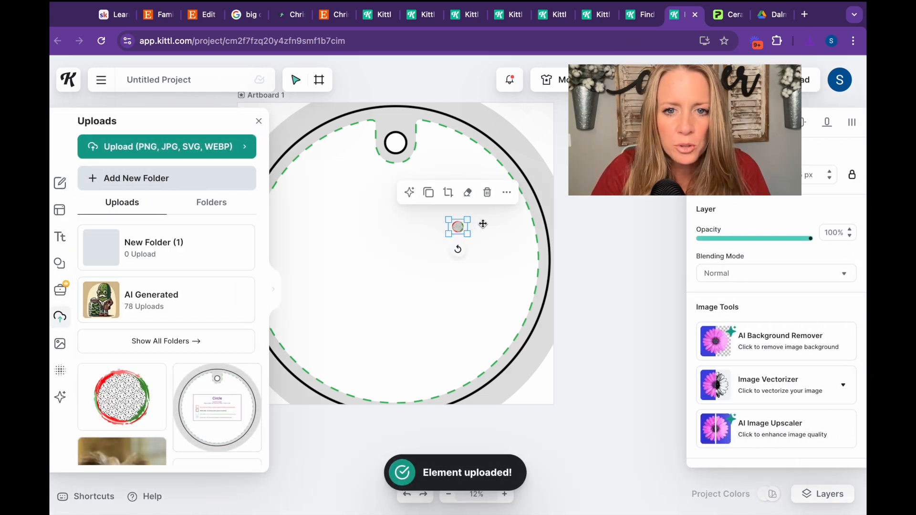
pyautogui.moveTo(474, 233); pyautogui.dragTo(533, 283)
pyautogui.moveTo(448, 219); pyautogui.dragTo(276, 88)
pyautogui.moveTo(533, 285); pyautogui.dragTo(635, 363)
pyautogui.moveTo(467, 248); pyautogui.dragTo(392, 261)
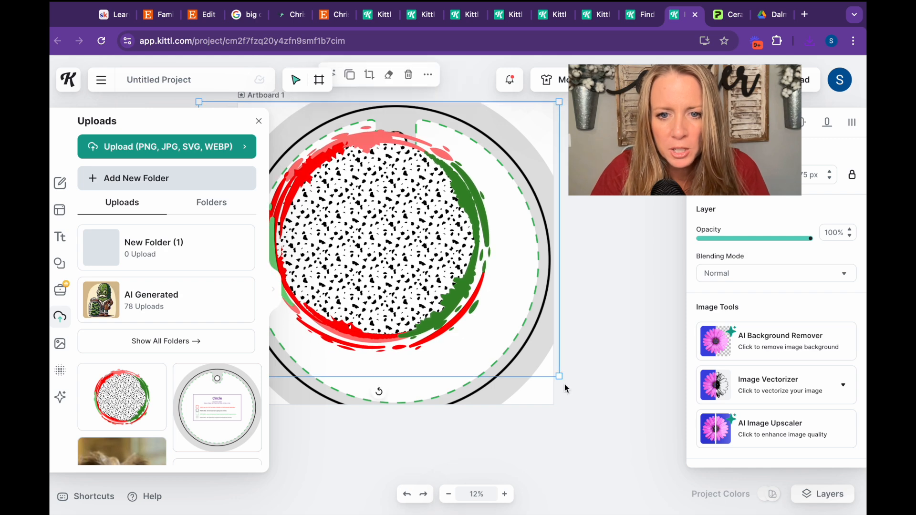
pyautogui.moveTo(561, 377); pyautogui.dragTo(634, 432)
pyautogui.moveTo(527, 337); pyautogui.dragTo(478, 333)
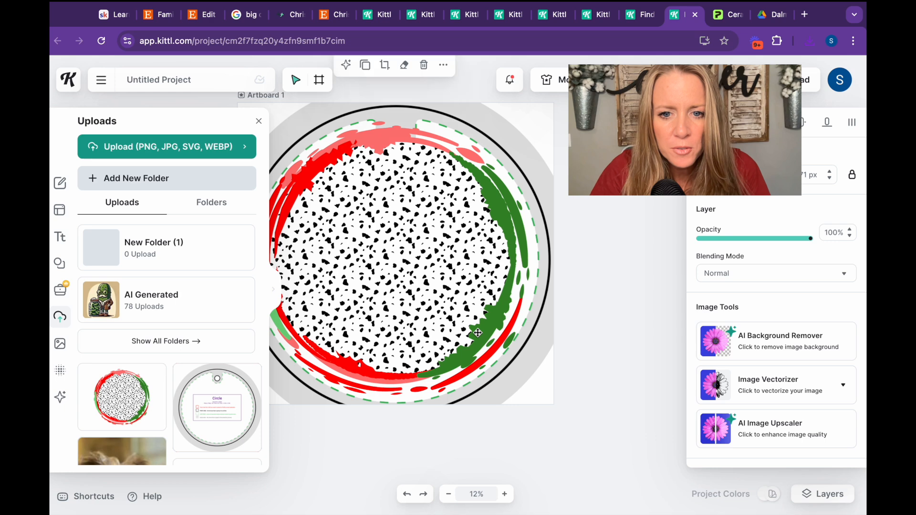
pyautogui.click(259, 122)
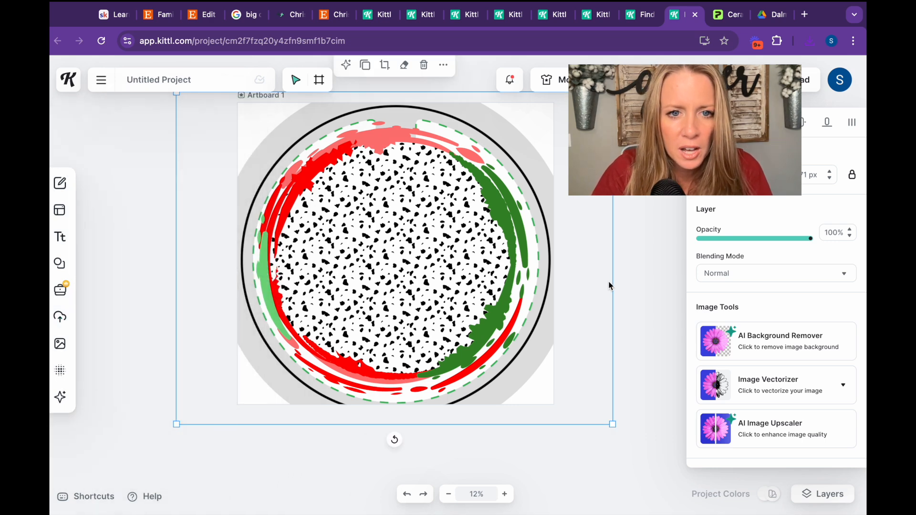
pyautogui.scroll(-1, 609, 282)
pyautogui.scroll(1, 608, 282)
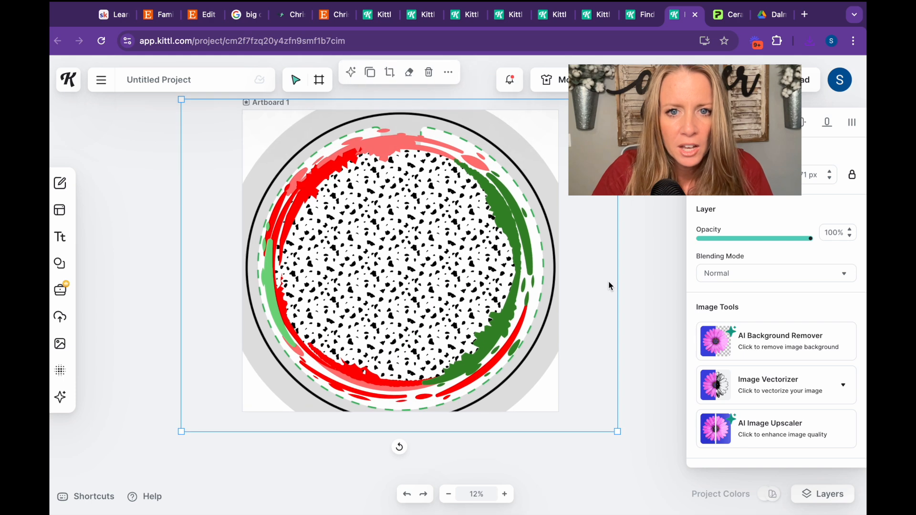
pyautogui.click(661, 278)
# - Switch to Google Drive, open the Dark Red Alphabet folder, and open T.png for download
pyautogui.click(769, 15)
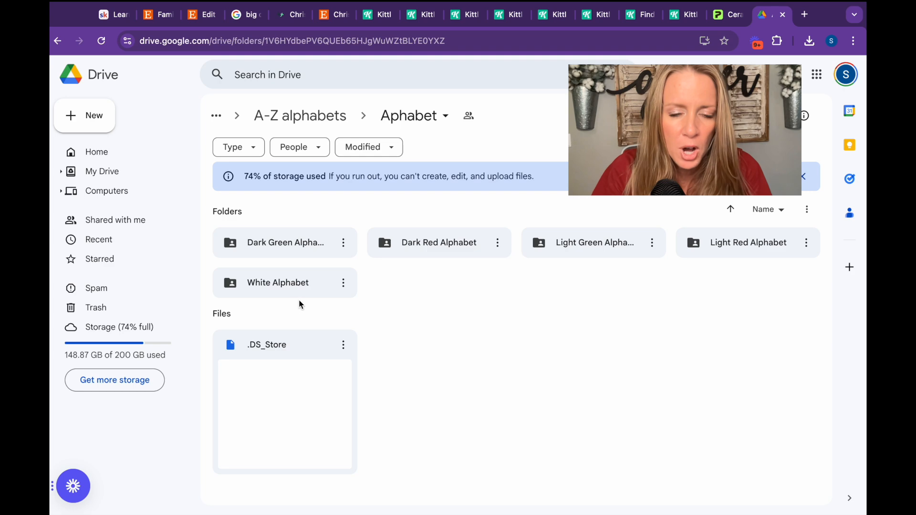
pyautogui.doubleClick(466, 245)
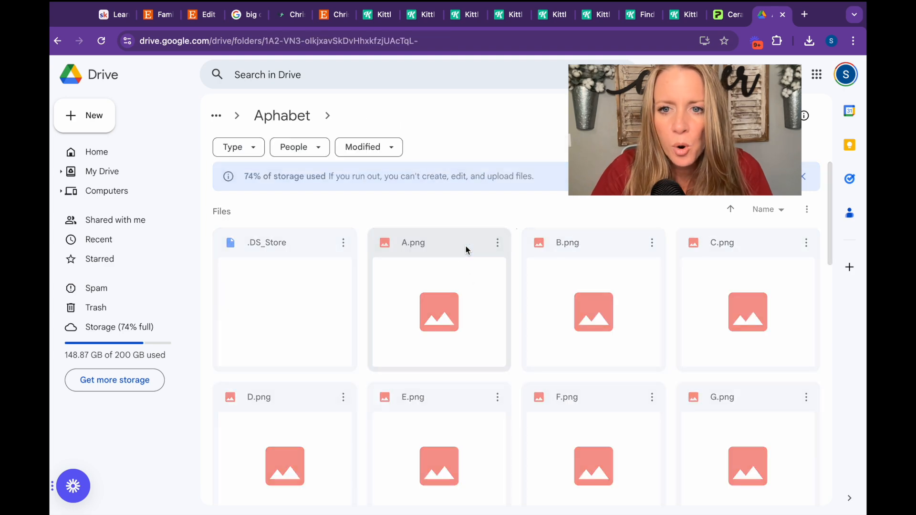
pyautogui.scroll(-6, 502, 310)
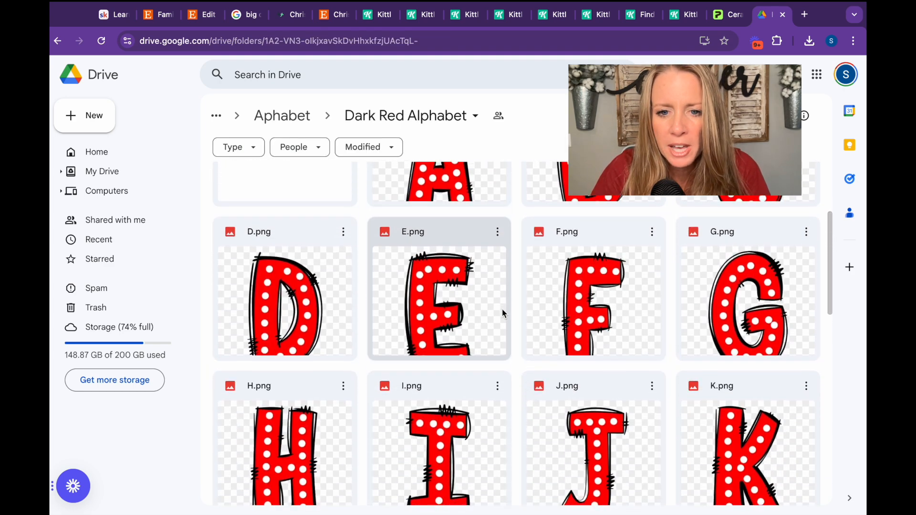
pyautogui.scroll(-6, 502, 309)
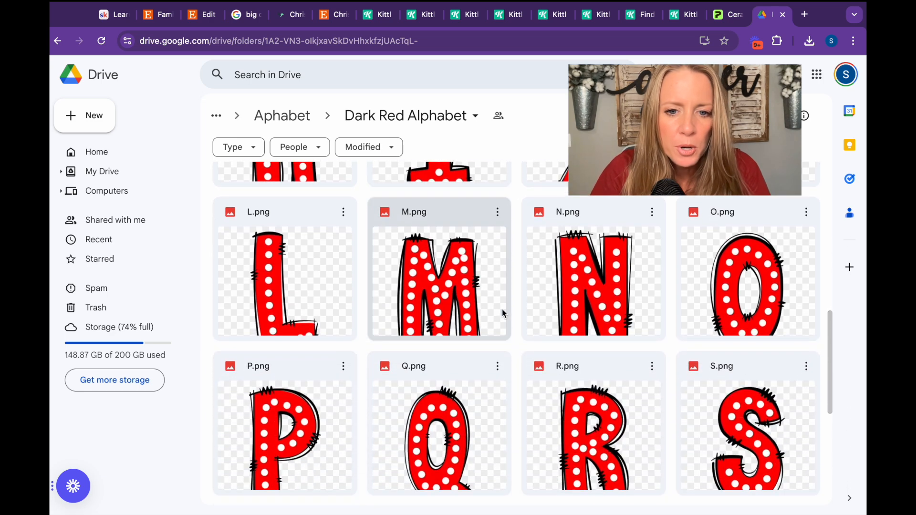
pyautogui.scroll(-4, 502, 310)
pyautogui.doubleClick(293, 311)
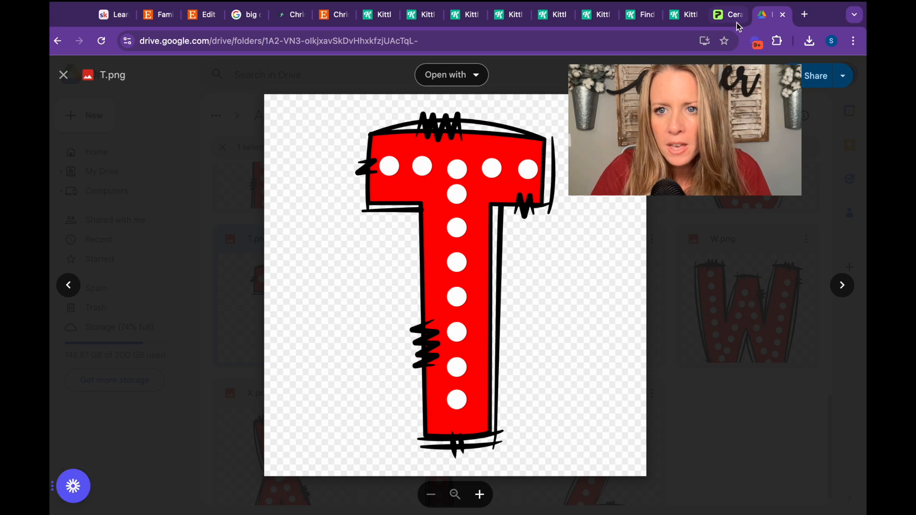
# - Return to Kittl and place the downloaded red letter T on the dalmatian circle, then close the uploads
pyautogui.click(692, 23)
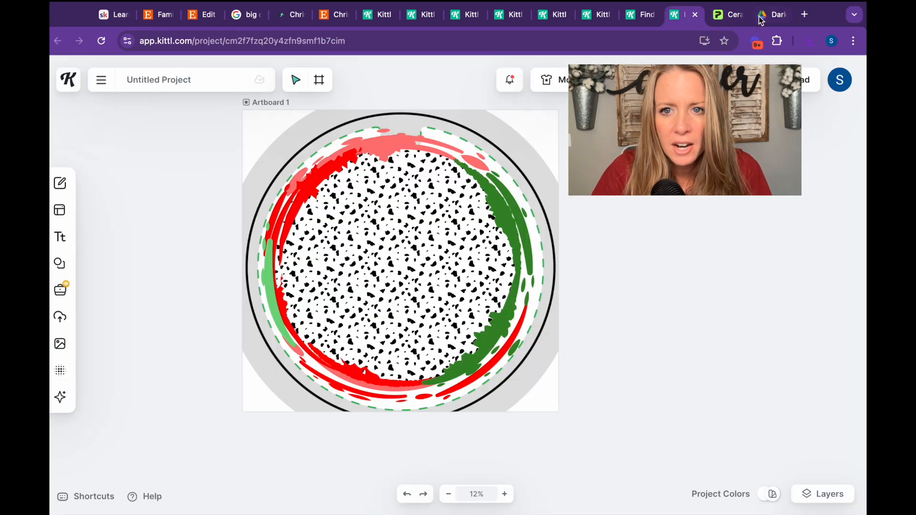
pyautogui.click(810, 42)
pyautogui.click(431, 261)
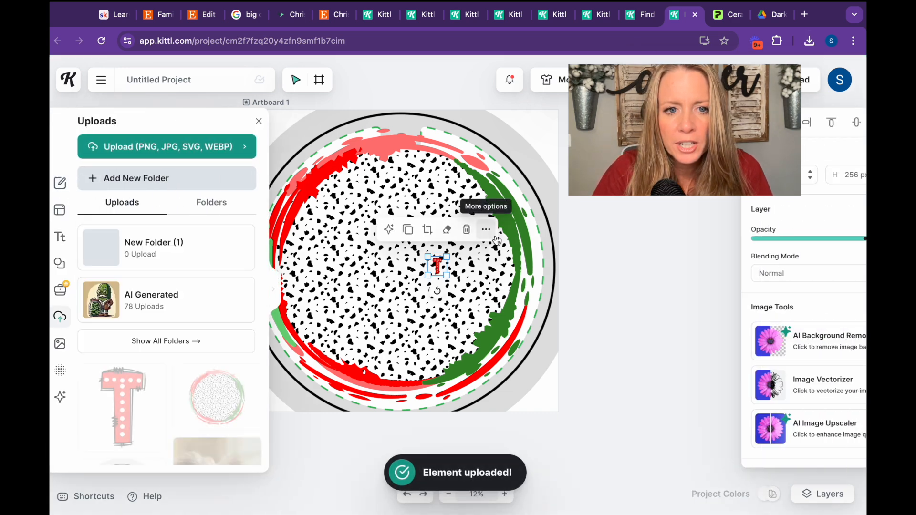
pyautogui.click(259, 121)
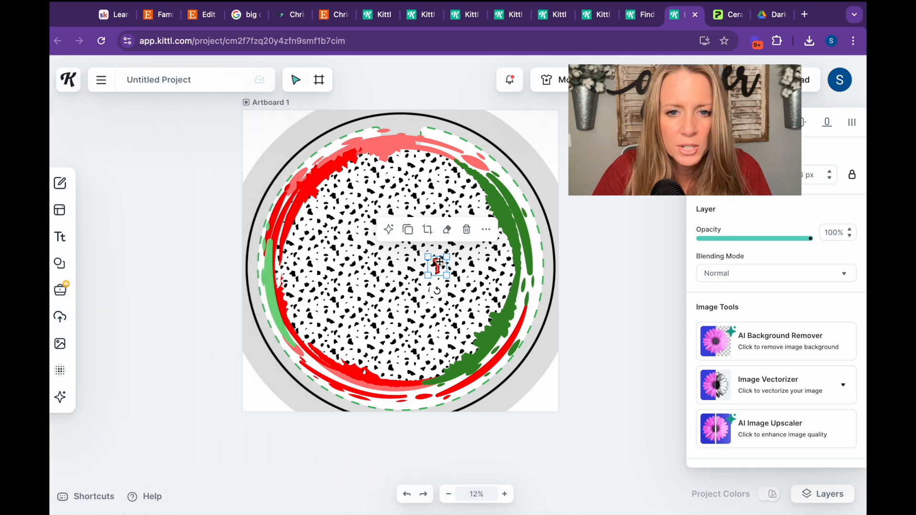
# - Enlarge the red letter T and center it on the dalmatian circle so it spans most of the patterned area's height
pyautogui.moveTo(428, 256); pyautogui.dragTo(337, 166)
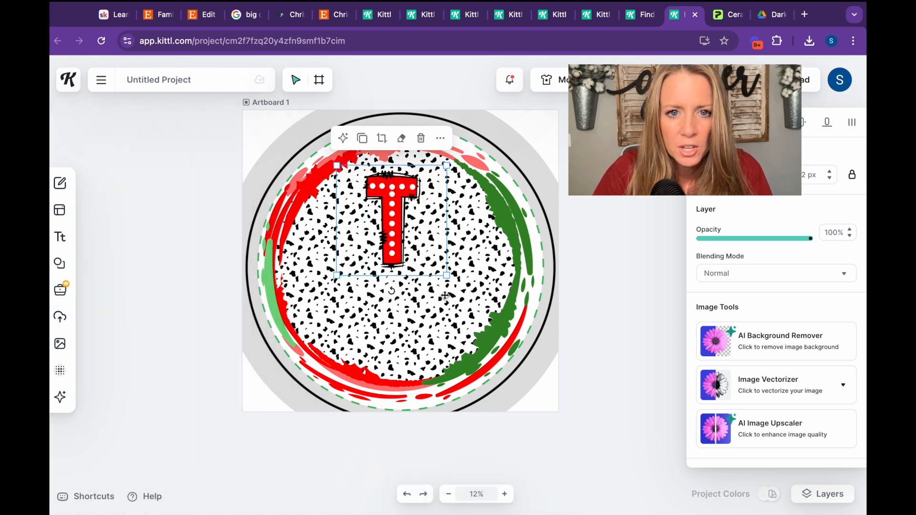
pyautogui.moveTo(448, 278); pyautogui.dragTo(520, 351)
pyautogui.moveTo(429, 291); pyautogui.dragTo(404, 284)
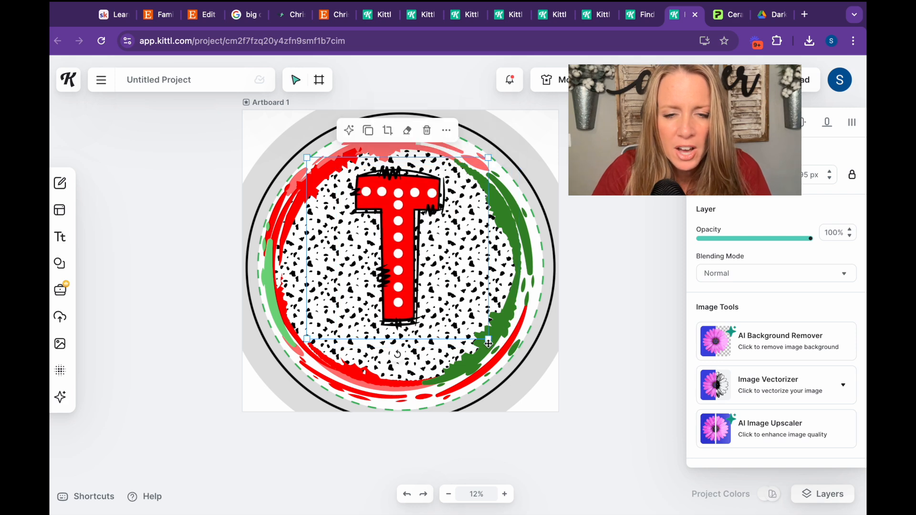
pyautogui.moveTo(491, 342); pyautogui.dragTo(508, 359)
pyautogui.moveTo(416, 278); pyautogui.dragTo(406, 276)
pyautogui.click(597, 320)
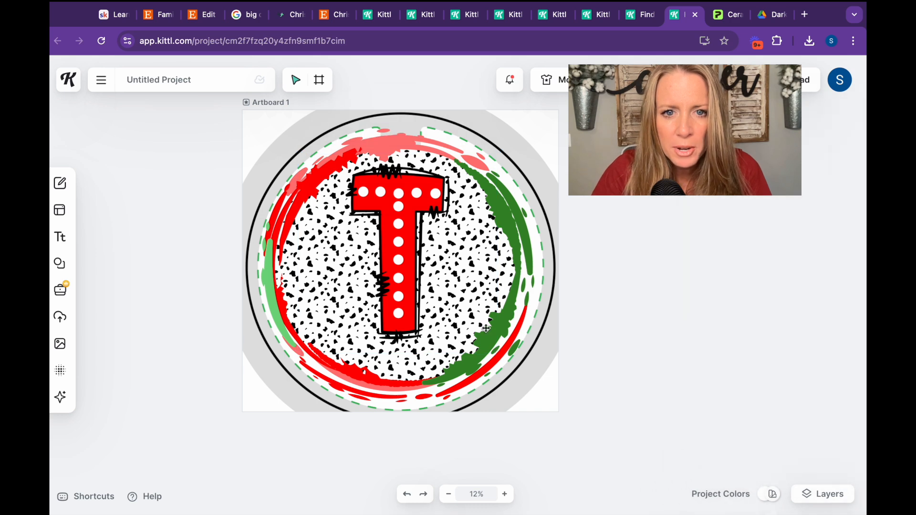
# - Add a headline text to the design, place it just below the letter T and enlarge it to size 435
pyautogui.click(81, 246)
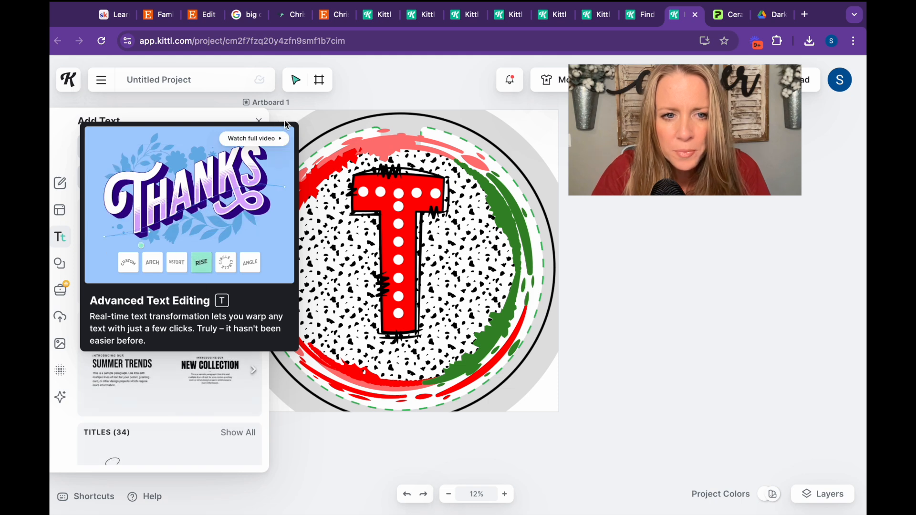
pyautogui.click(311, 116)
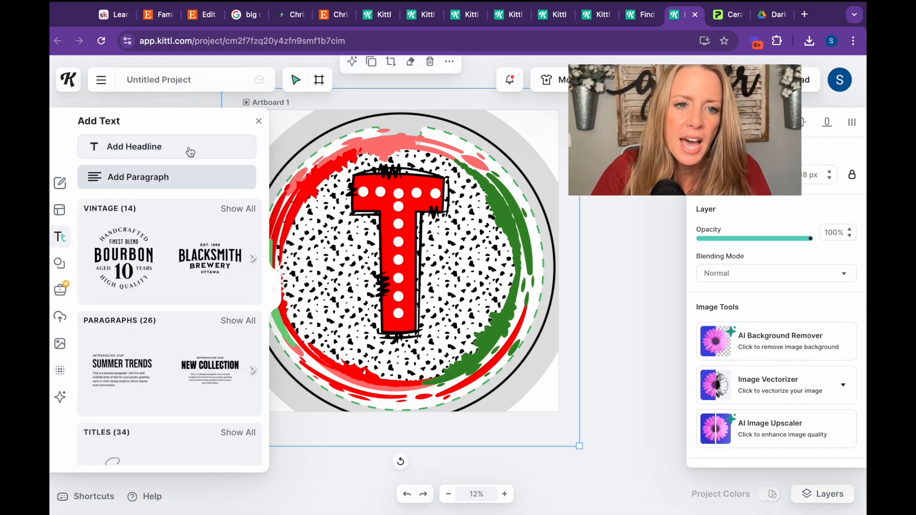
pyautogui.click(190, 151)
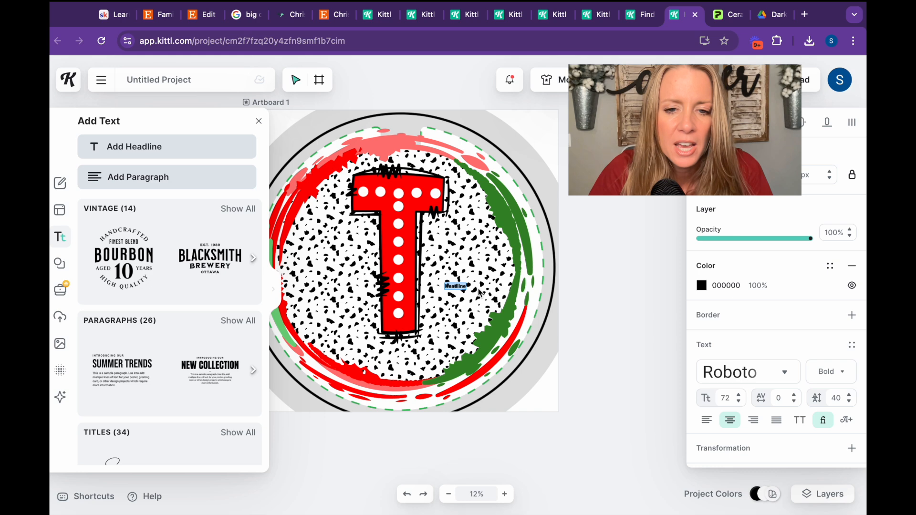
pyautogui.click(461, 287)
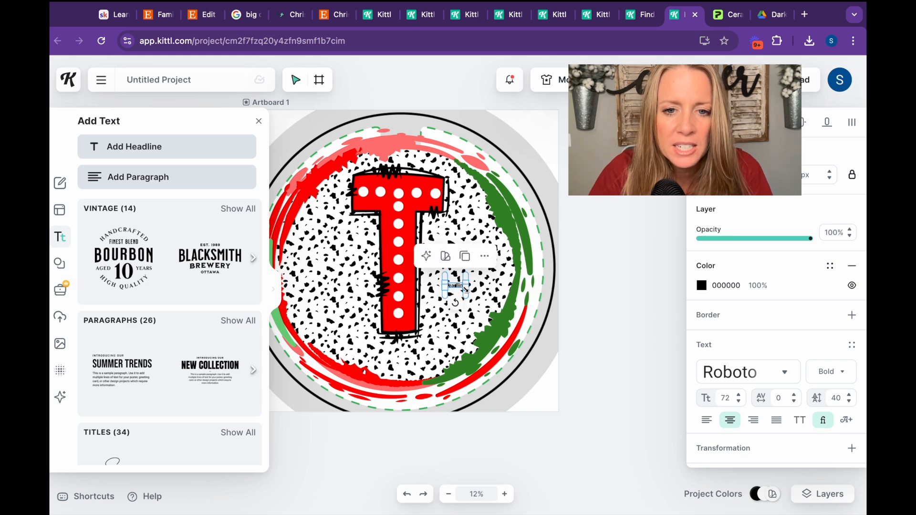
pyautogui.moveTo(465, 290); pyautogui.dragTo(422, 353)
# - Replace the headline's placeholder text with the recipient's first name, capitalizing only the first letter
pyautogui.doubleClick(421, 352)
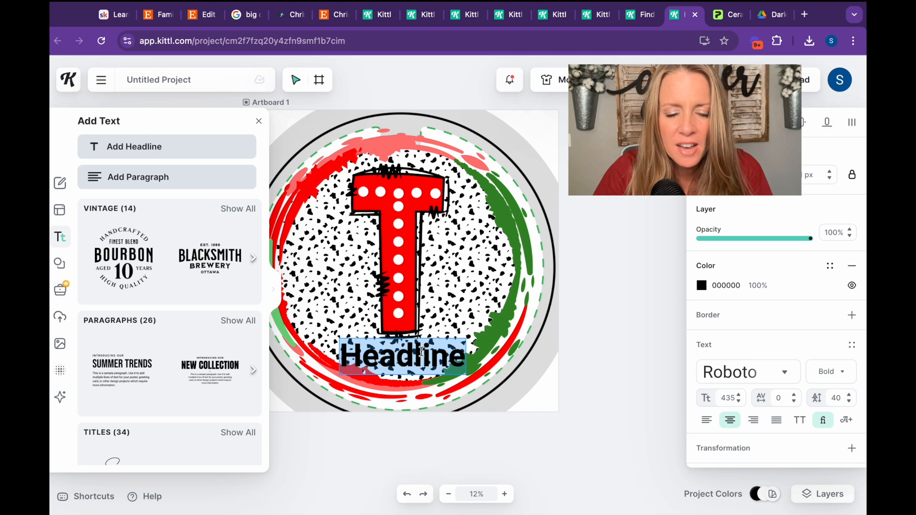
pyautogui.write('TUcker')
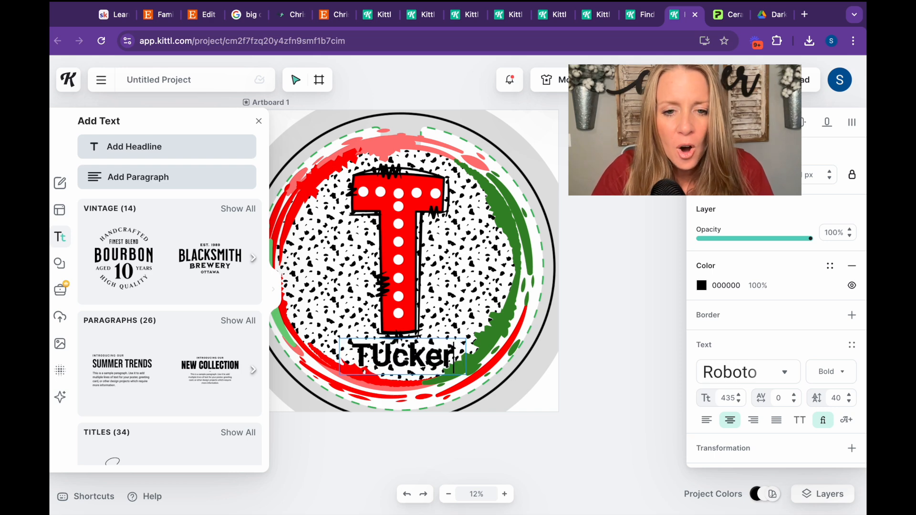
pyautogui.press('BackSpace')
pyautogui.press('BackSpace')
pyautogui.press('BackSpace')
pyautogui.press('BackSpace')
pyautogui.press('BackSpace')
pyautogui.write('u')
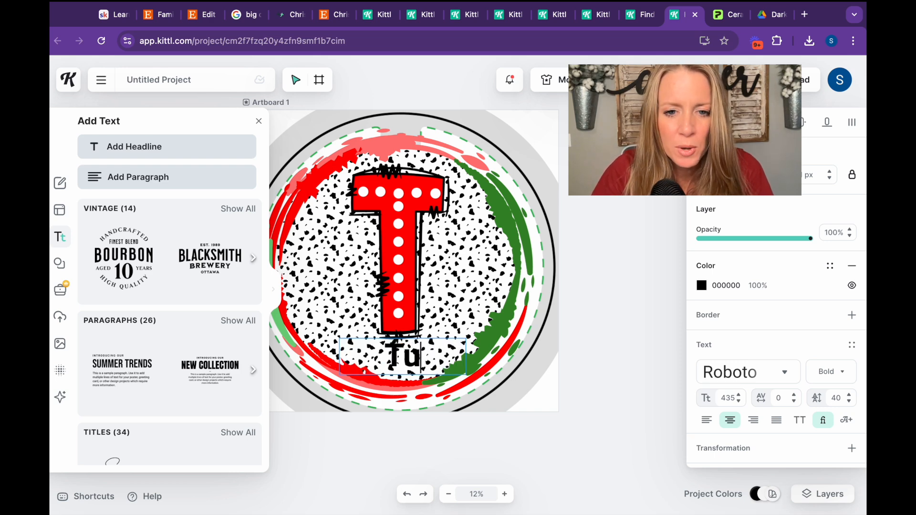
pyautogui.write('cker')
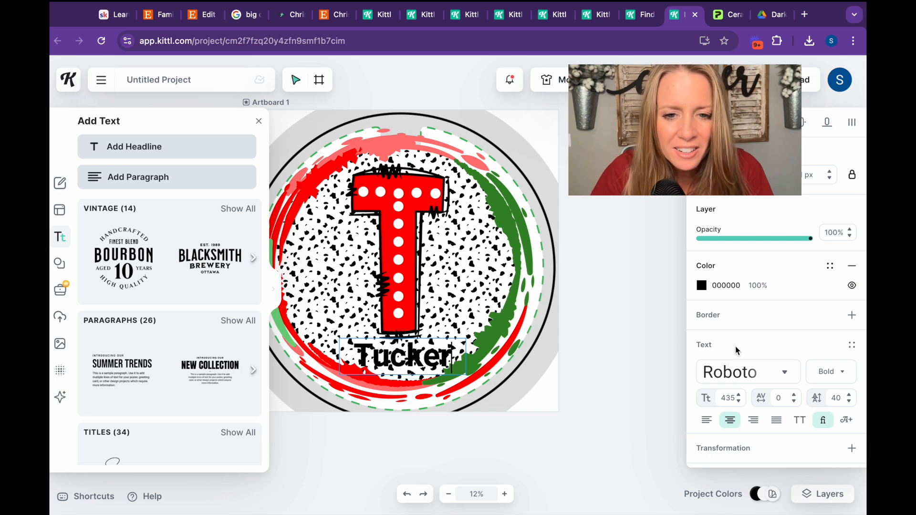
# - Set the name's font to Adventurer 01, enlarge it to size 708 and center it over the base of the T
pyautogui.click(725, 372)
pyautogui.click(588, 297)
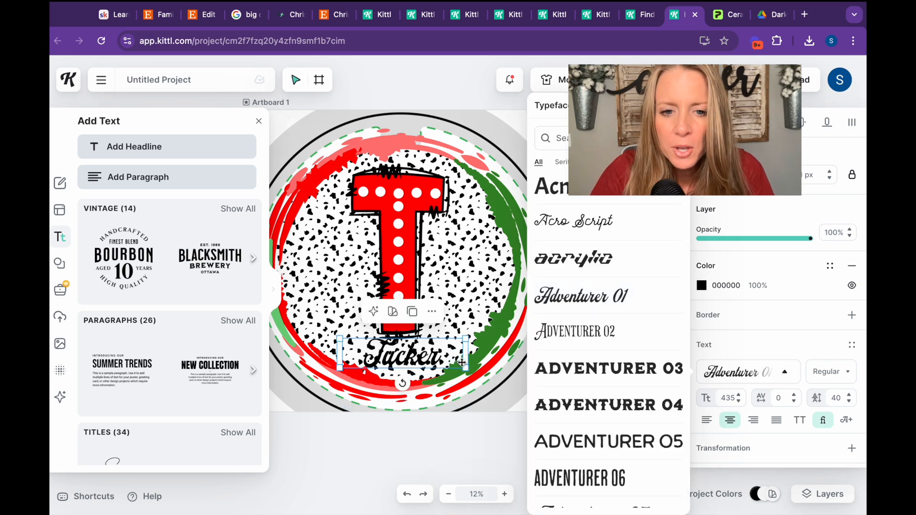
pyautogui.moveTo(467, 370); pyautogui.dragTo(492, 377)
pyautogui.moveTo(433, 357); pyautogui.dragTo(418, 356)
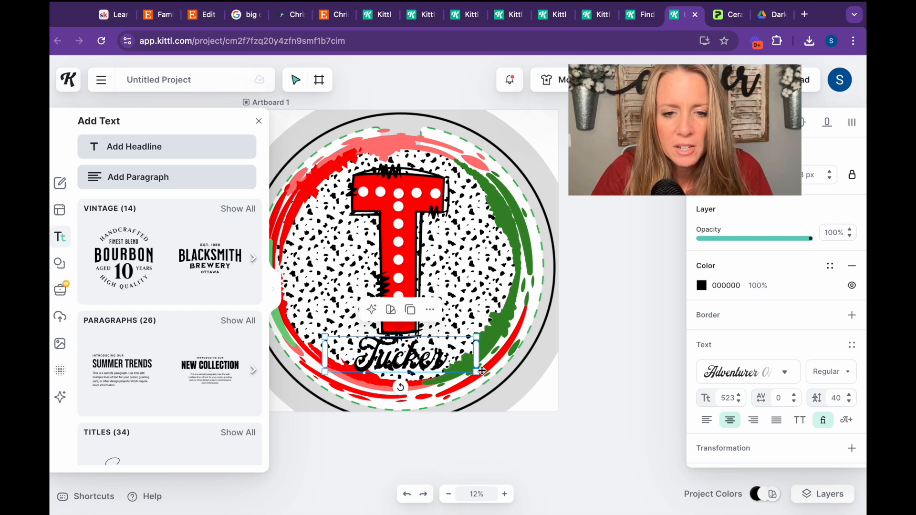
pyautogui.moveTo(477, 373); pyautogui.dragTo(457, 356)
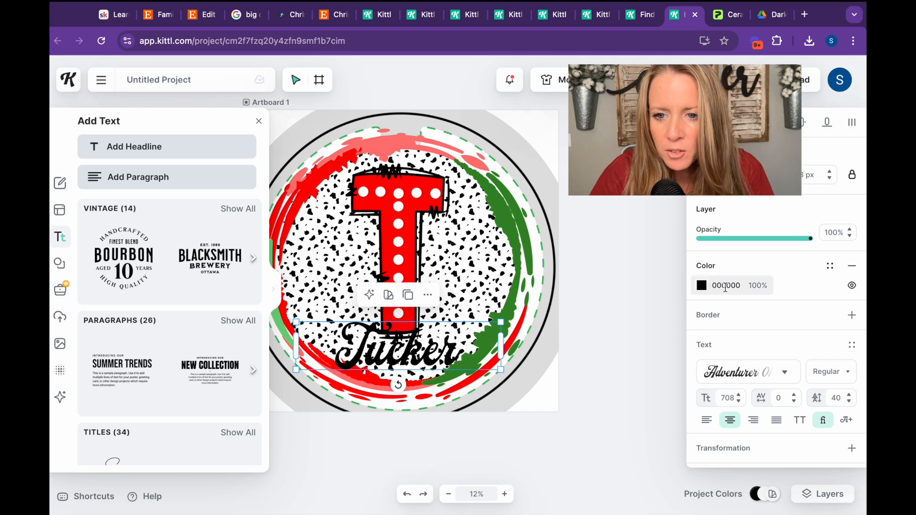
# - Color the name dark green 378B29 by sampling the green brush stroke on the circle
pyautogui.click(702, 286)
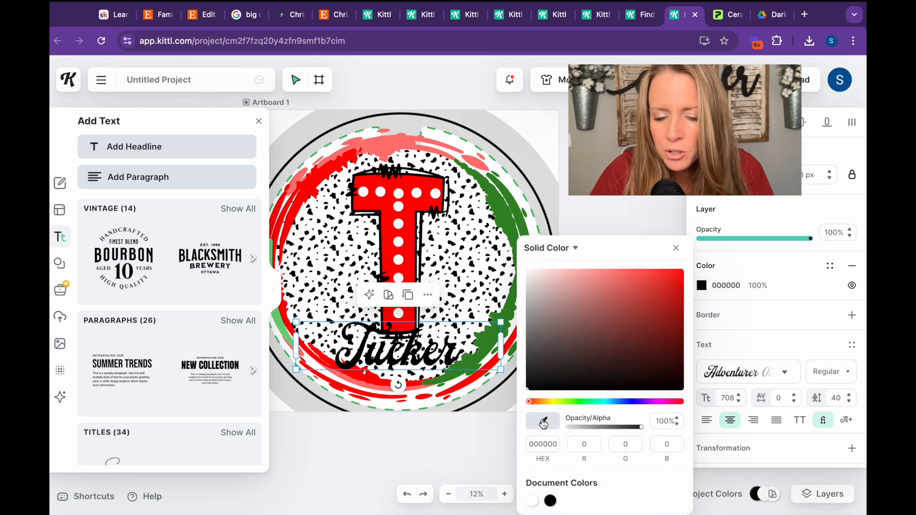
pyautogui.click(543, 423)
pyautogui.click(505, 221)
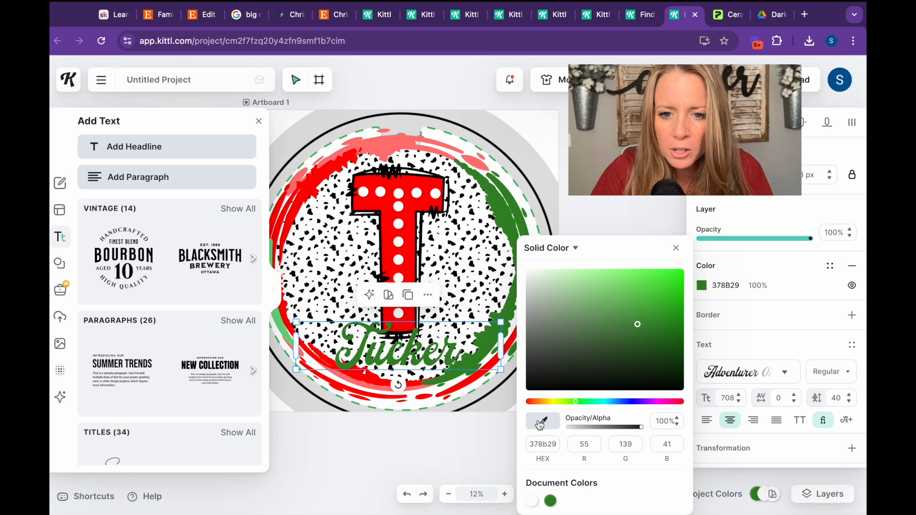
pyautogui.click(372, 388)
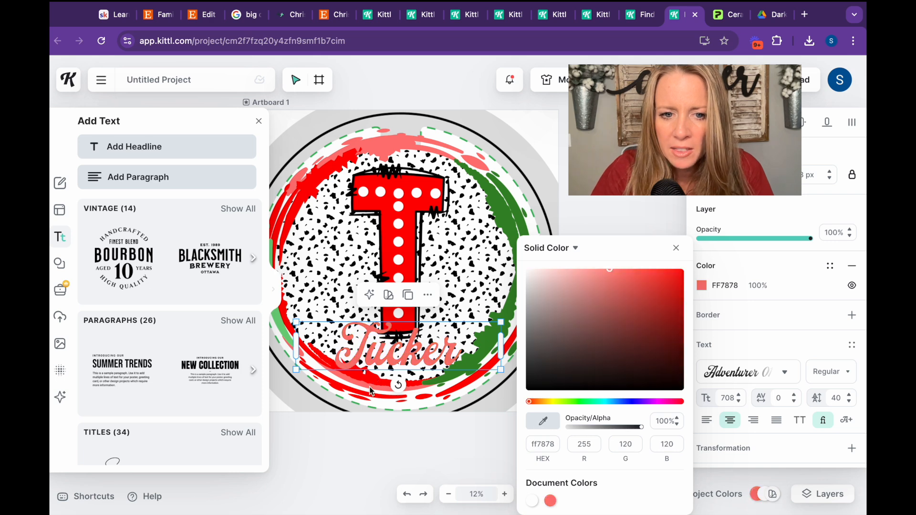
pyautogui.click(542, 421)
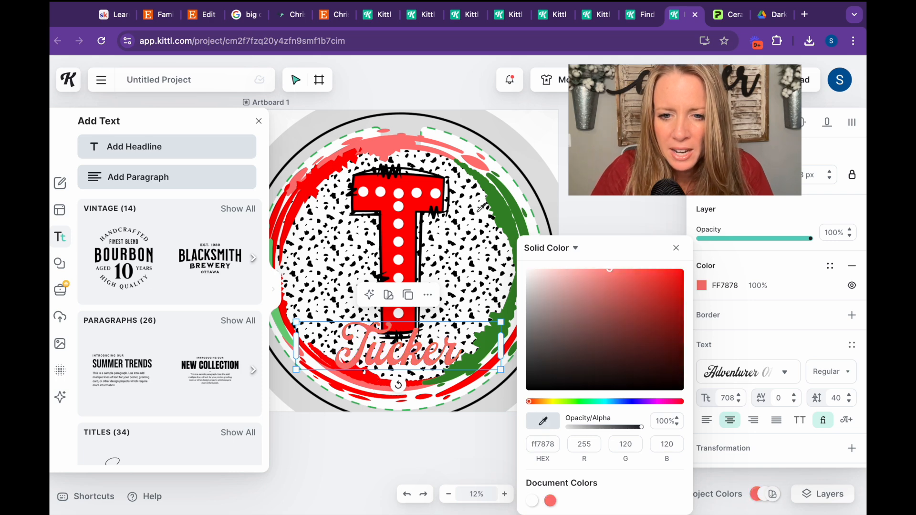
pyautogui.click(503, 212)
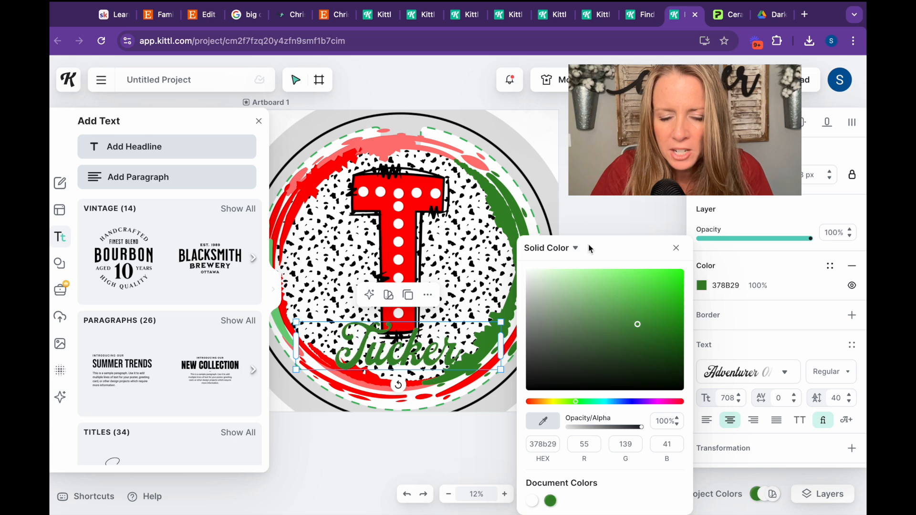
pyautogui.click(676, 248)
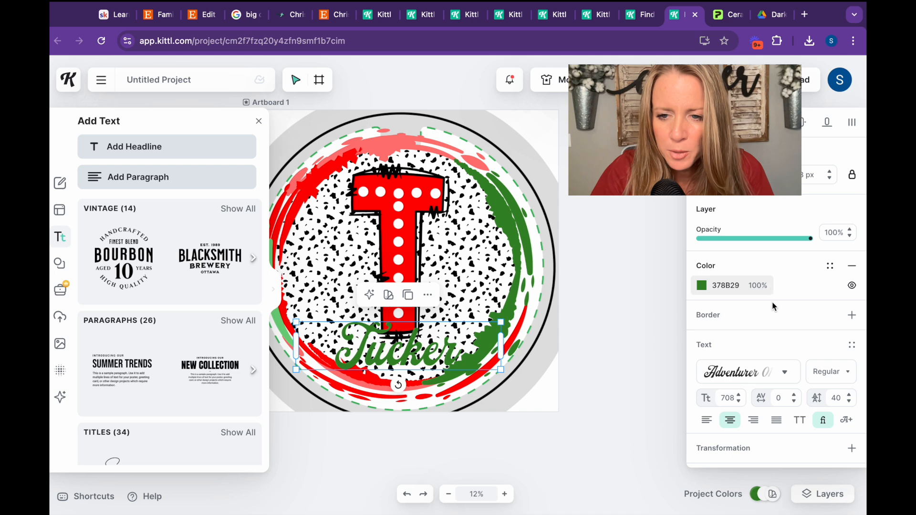
# - Add a black border to the name with a weight of 24.50, and close the text options
pyautogui.click(852, 317)
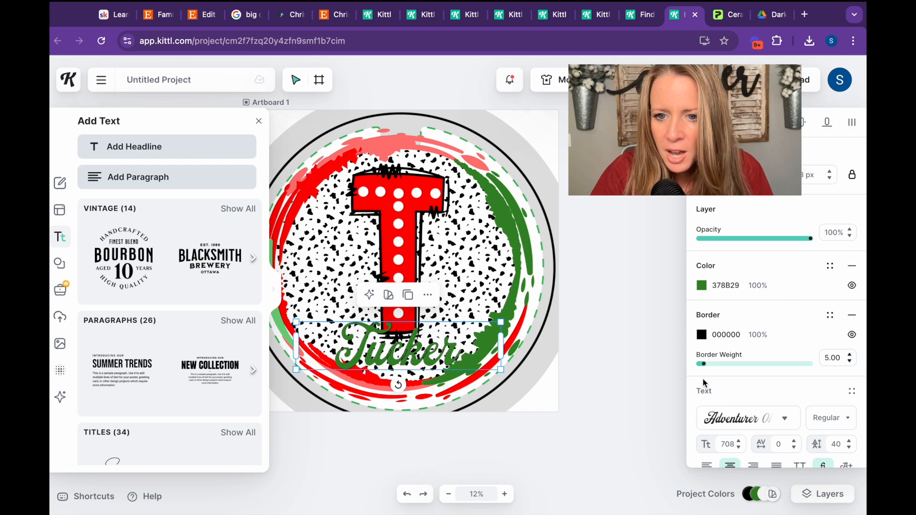
pyautogui.moveTo(702, 367); pyautogui.dragTo(727, 366)
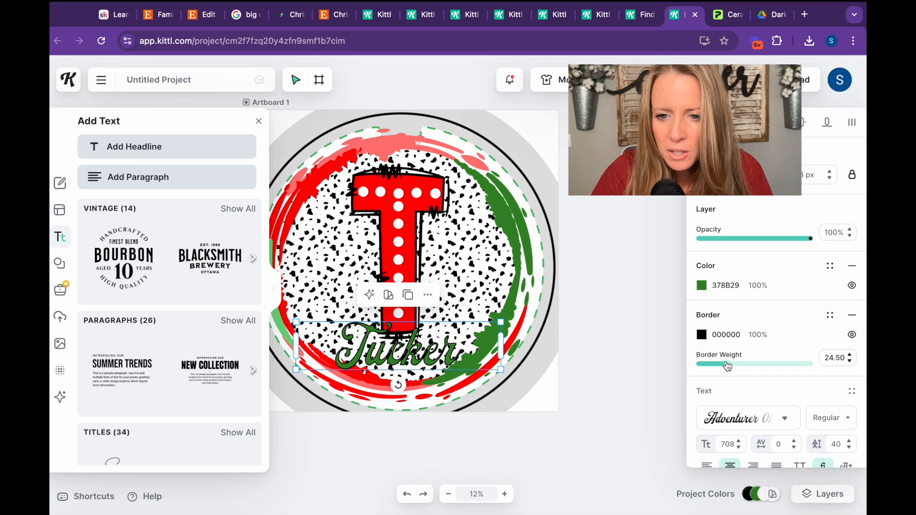
pyautogui.click(639, 381)
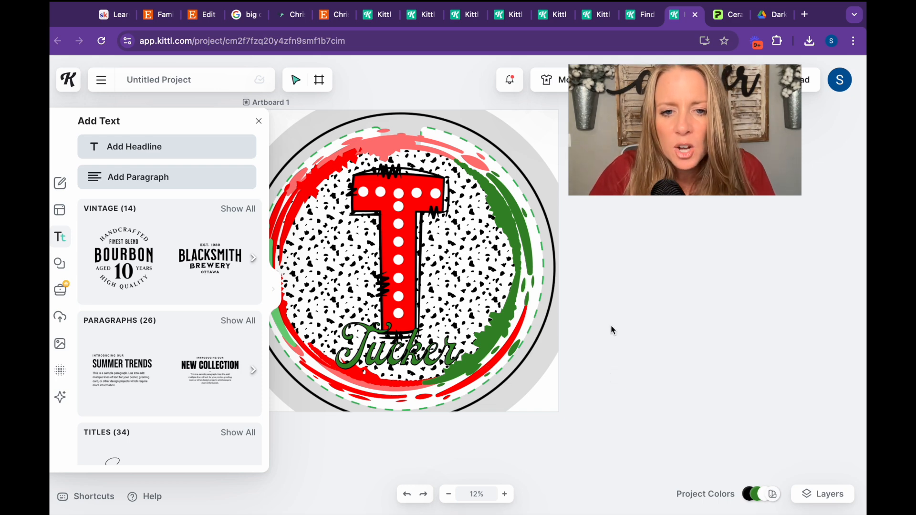
pyautogui.click(259, 123)
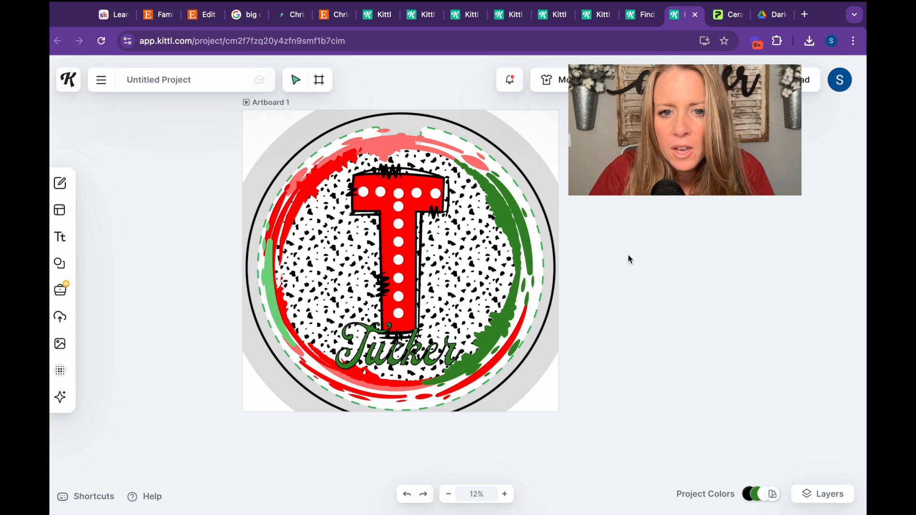
# - Show the layer list and hide the artboard's Background layer to make the background transparent
pyautogui.click(519, 261)
pyautogui.scroll(-2, 758, 343)
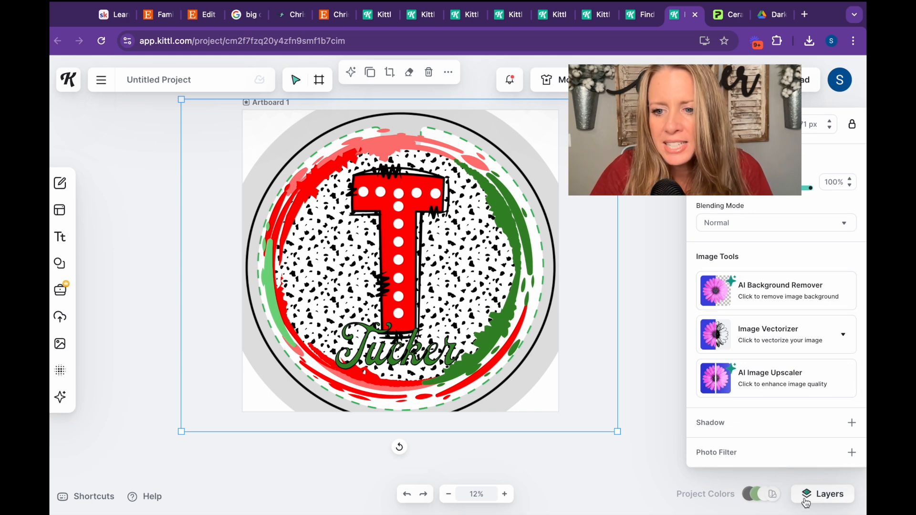
pyautogui.click(820, 498)
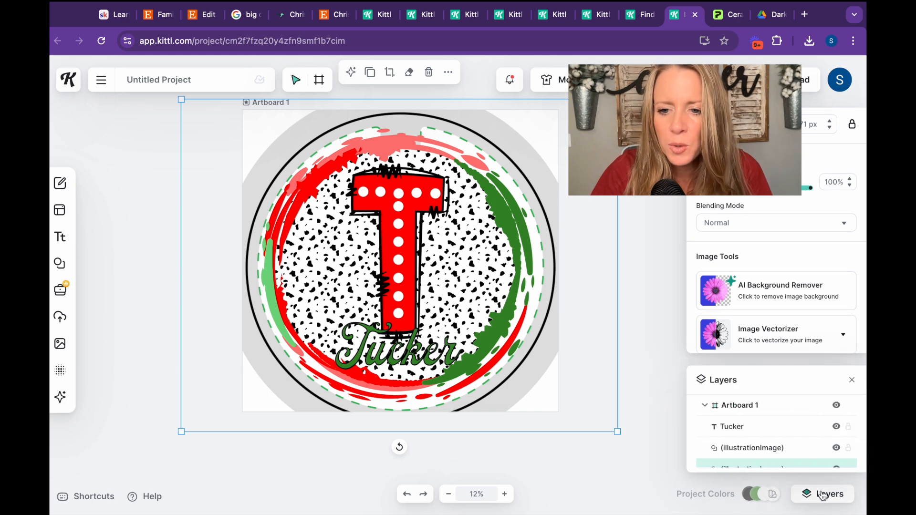
pyautogui.scroll(-2, 812, 444)
pyautogui.scroll(1, 811, 444)
pyautogui.scroll(-1, 811, 446)
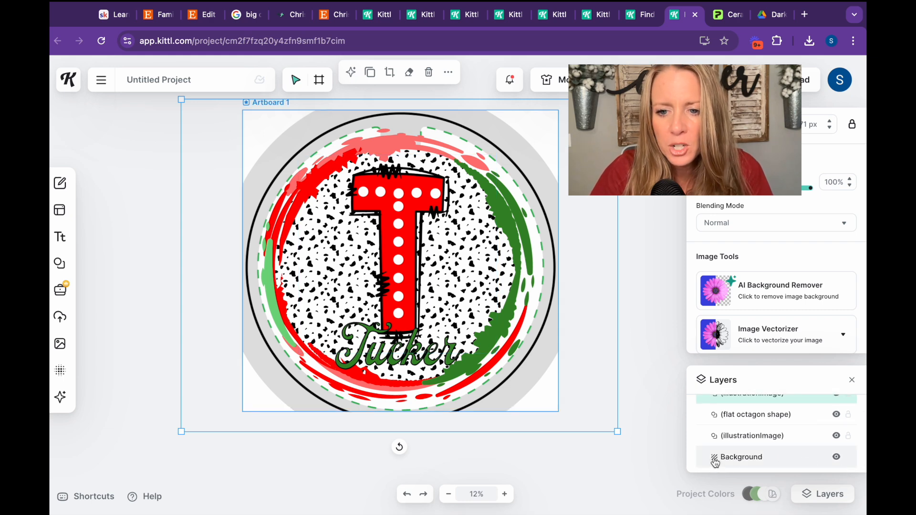
pyautogui.click(836, 458)
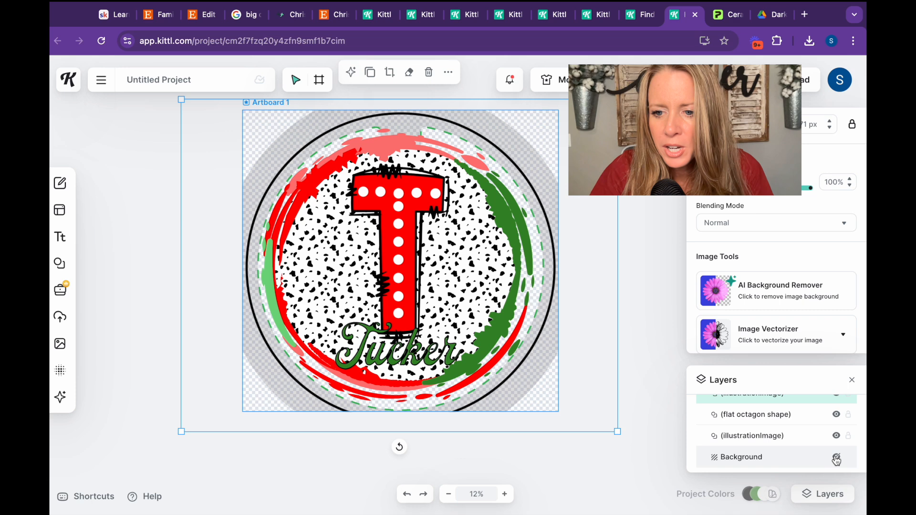
# - Delete the Printify circle template image, the illustration layer directly above Background
pyautogui.scroll(1, 836, 459)
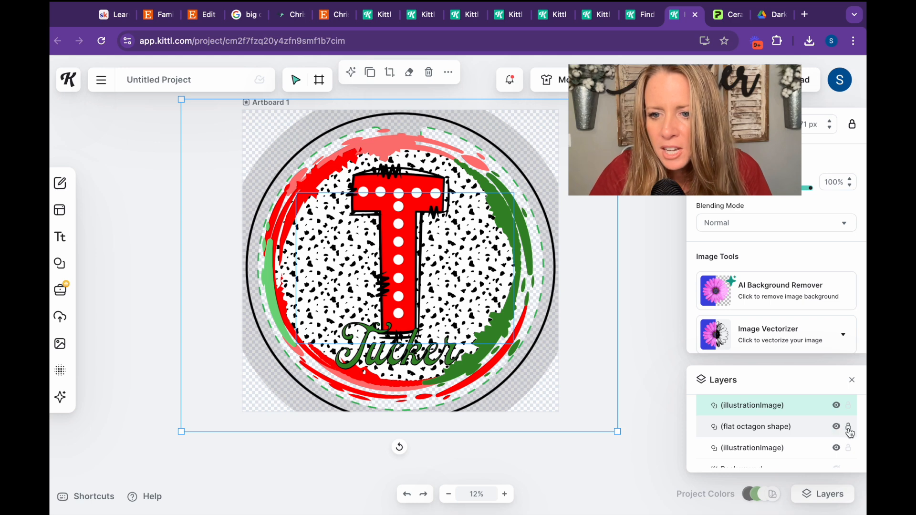
pyautogui.click(808, 431)
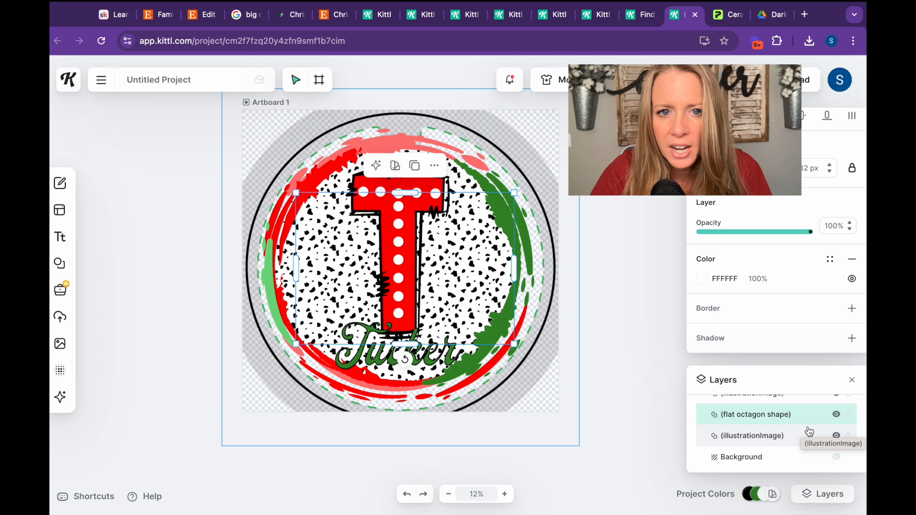
pyautogui.click(784, 459)
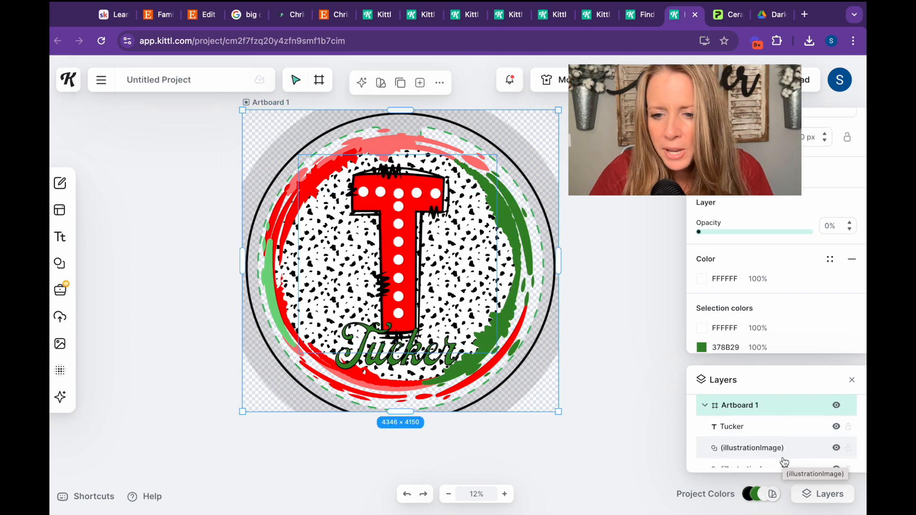
pyautogui.scroll(-3, 783, 463)
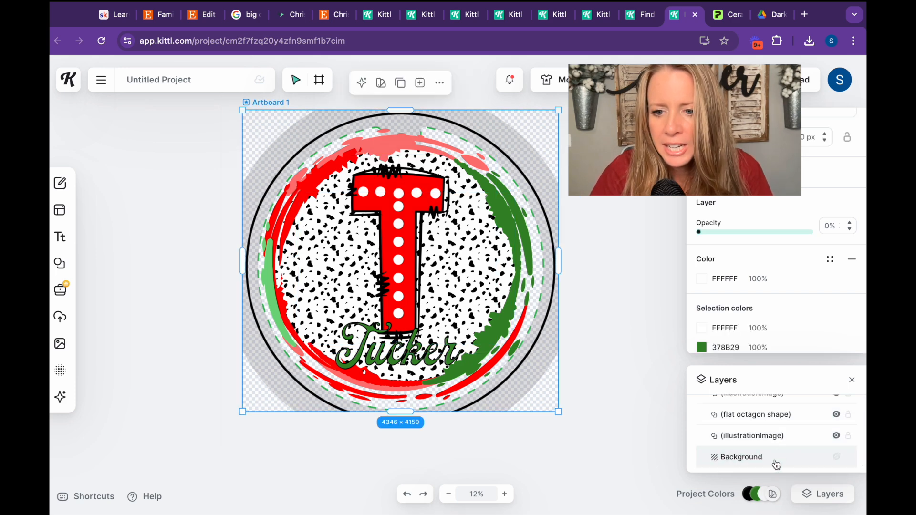
pyautogui.click(785, 453)
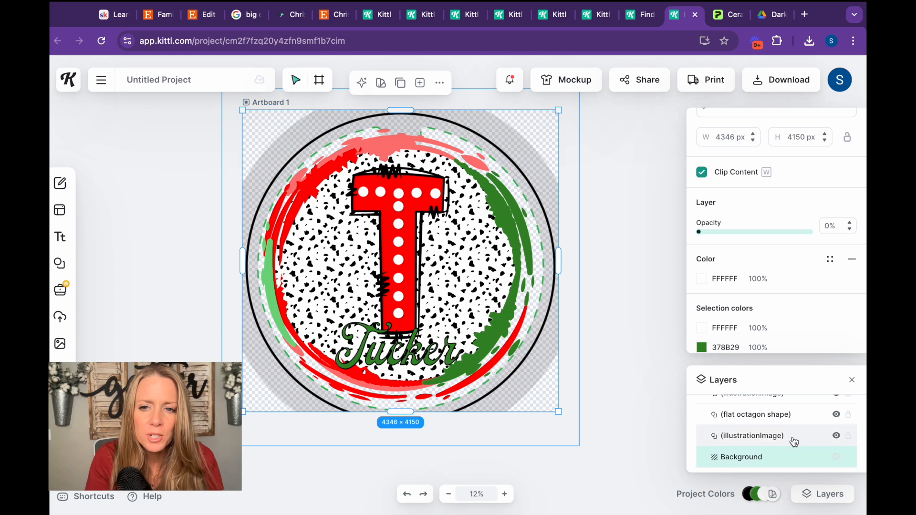
pyautogui.click(794, 442)
pyautogui.press('Delete')
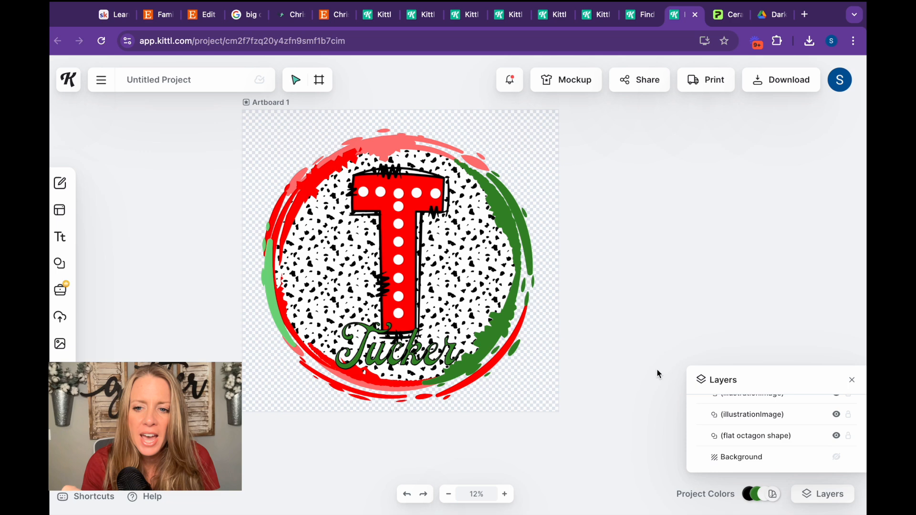
# - Download the finished design as a PNG at 4346 × 4150 px with a resolution of 300
pyautogui.click(791, 82)
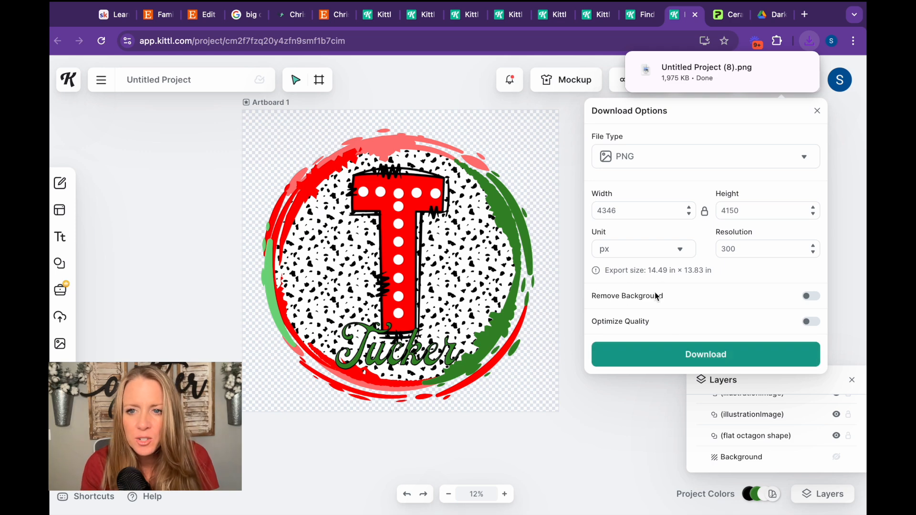
# - Switch to Printify and add the downloaded Untitled Project (8).png to the circle ornament's print area
pyautogui.click(623, 410)
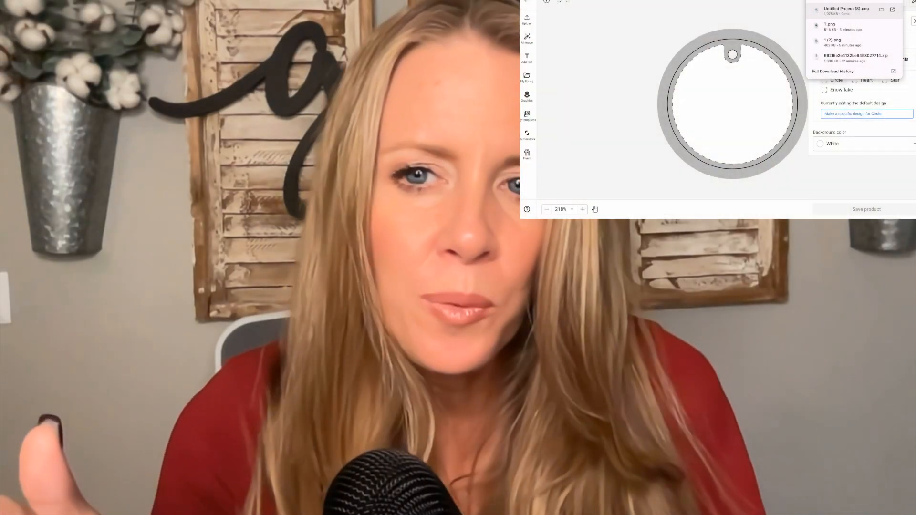
pyautogui.moveTo(833, 14); pyautogui.dragTo(744, 95)
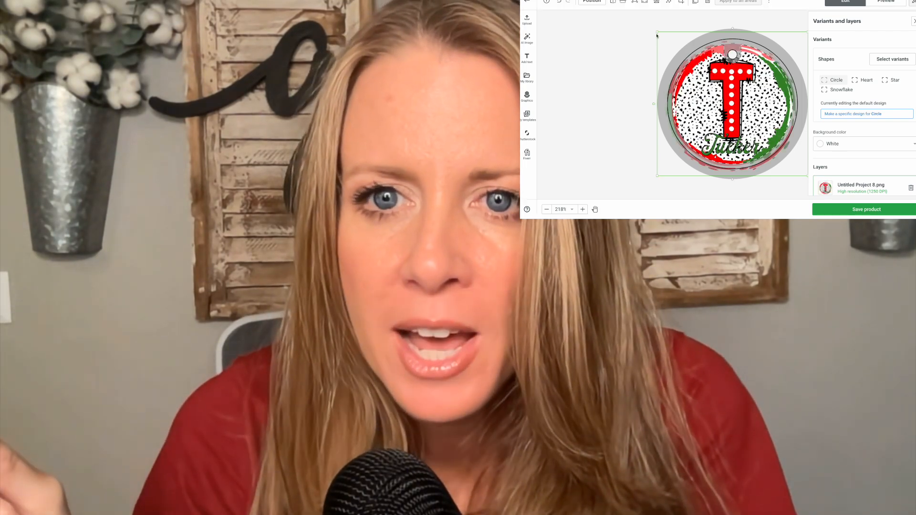
# - Scale the design down and center it on the circle ornament so its painted ring fits the dashed print boundary
pyautogui.moveTo(657, 32); pyautogui.dragTo(664, 38)
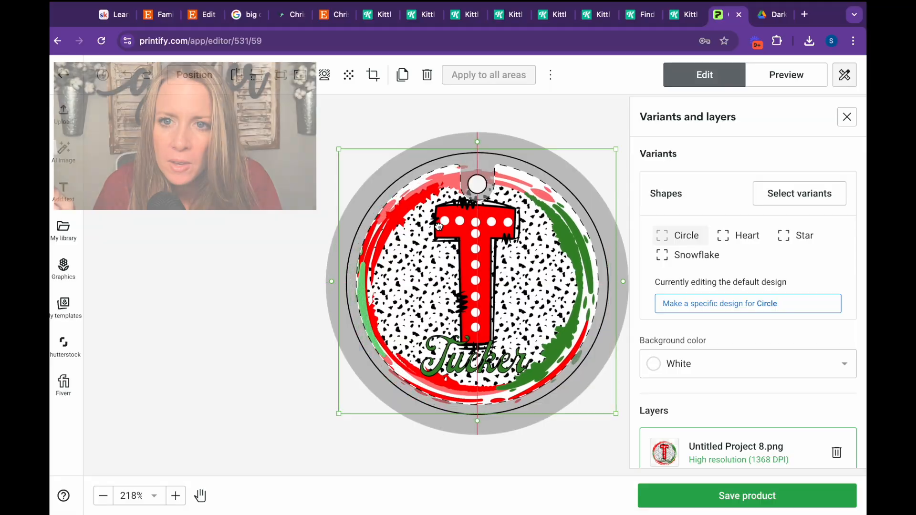
pyautogui.moveTo(339, 151); pyautogui.dragTo(340, 154)
pyautogui.moveTo(434, 265); pyautogui.dragTo(439, 261)
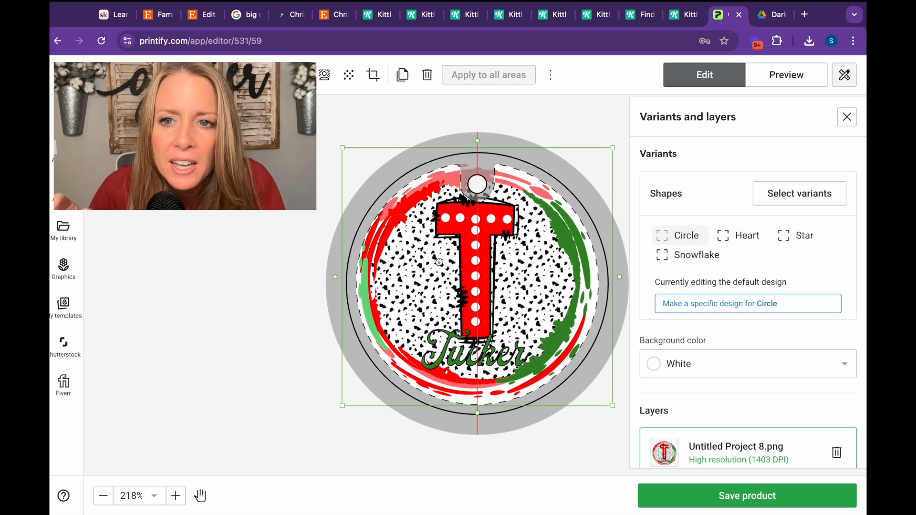
pyautogui.moveTo(439, 262); pyautogui.dragTo(439, 262)
pyautogui.moveTo(344, 149); pyautogui.dragTo(335, 142)
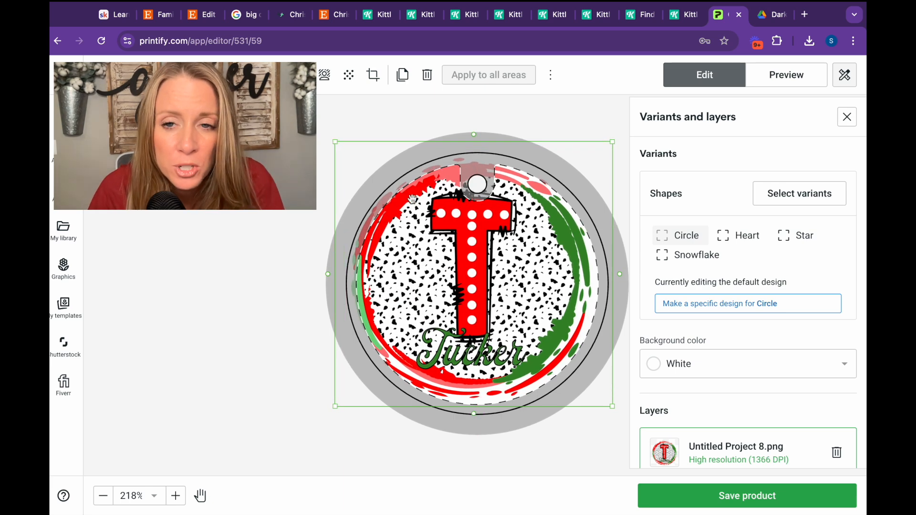
pyautogui.moveTo(413, 198); pyautogui.dragTo(416, 203)
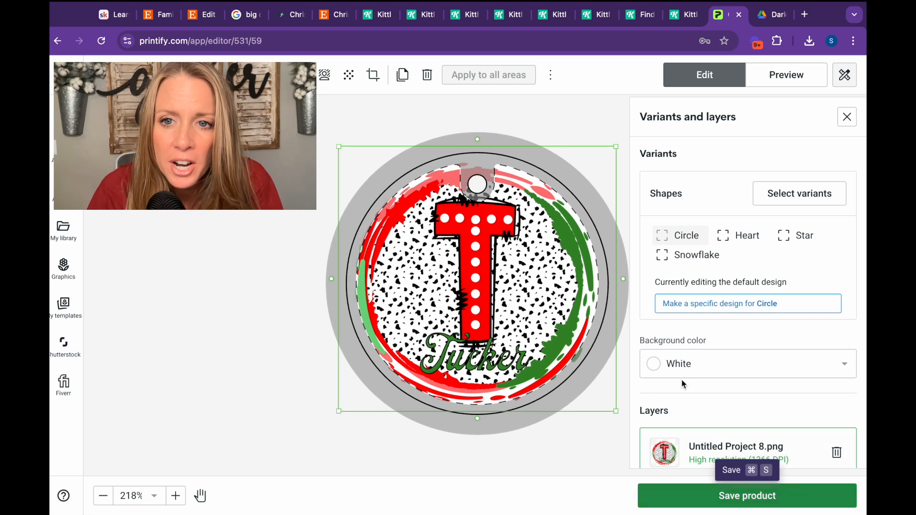
# - Compare how the design fits the Heart, Star, Snowflake and Circle ornament shapes
pyautogui.click(724, 239)
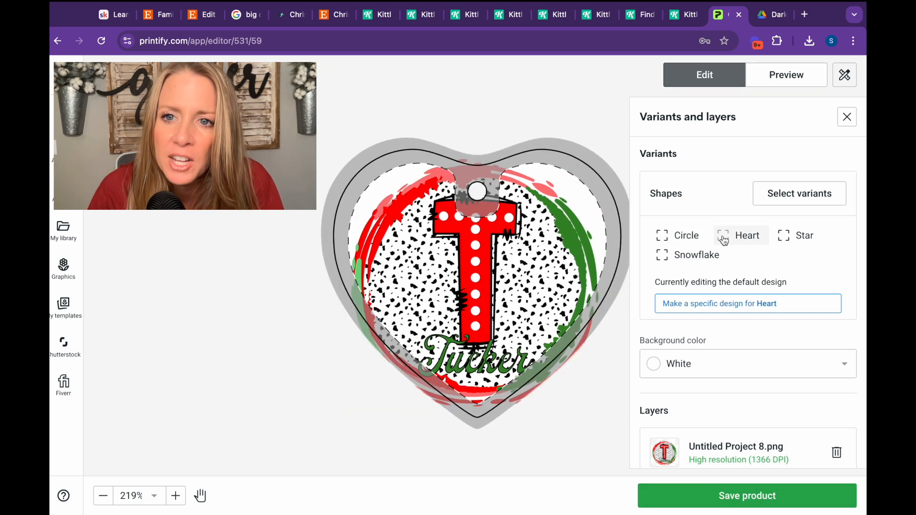
pyautogui.click(784, 239)
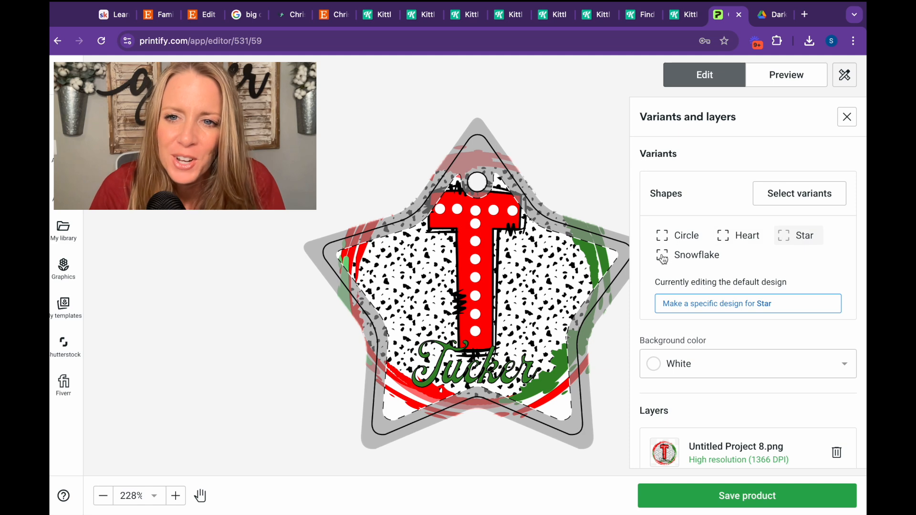
pyautogui.click(664, 258)
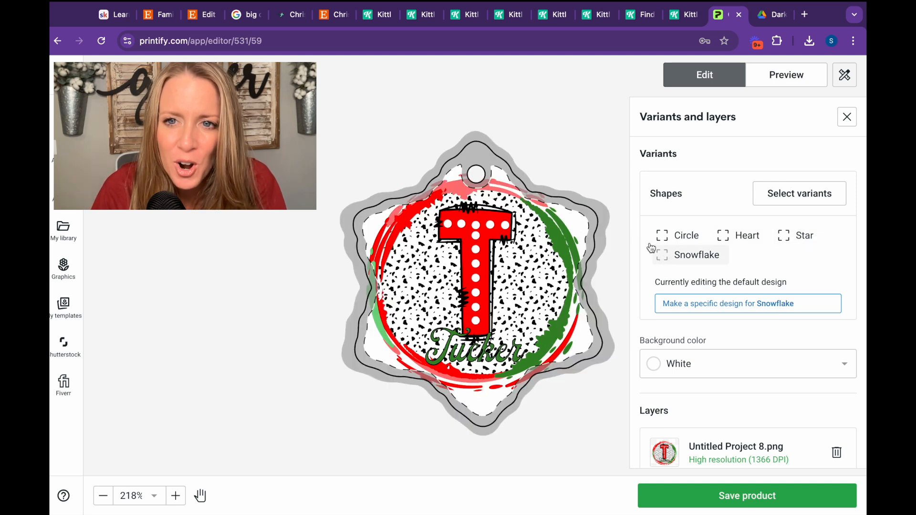
pyautogui.click(661, 236)
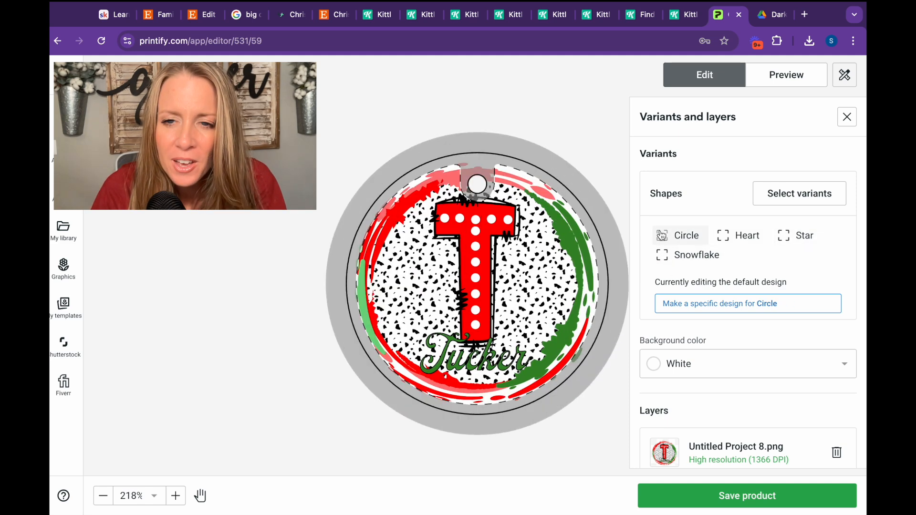
pyautogui.click(720, 237)
pyautogui.click(787, 238)
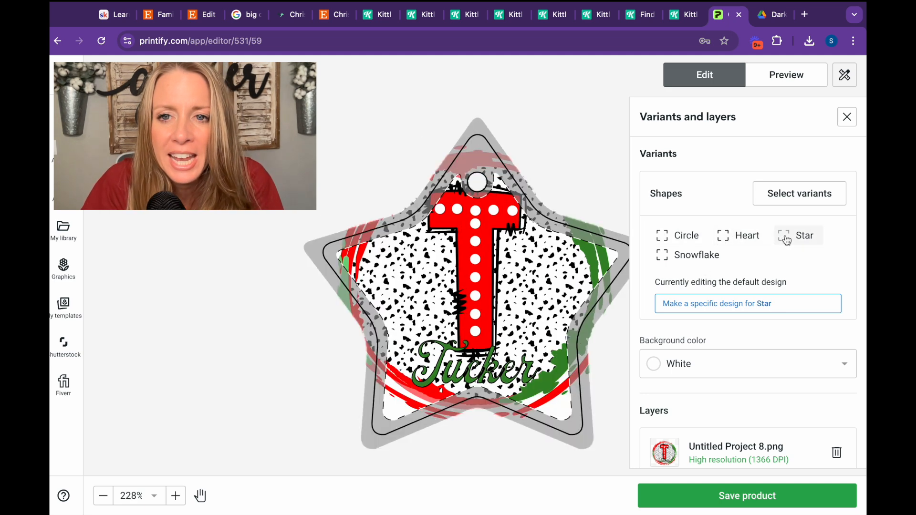
pyautogui.click(664, 261)
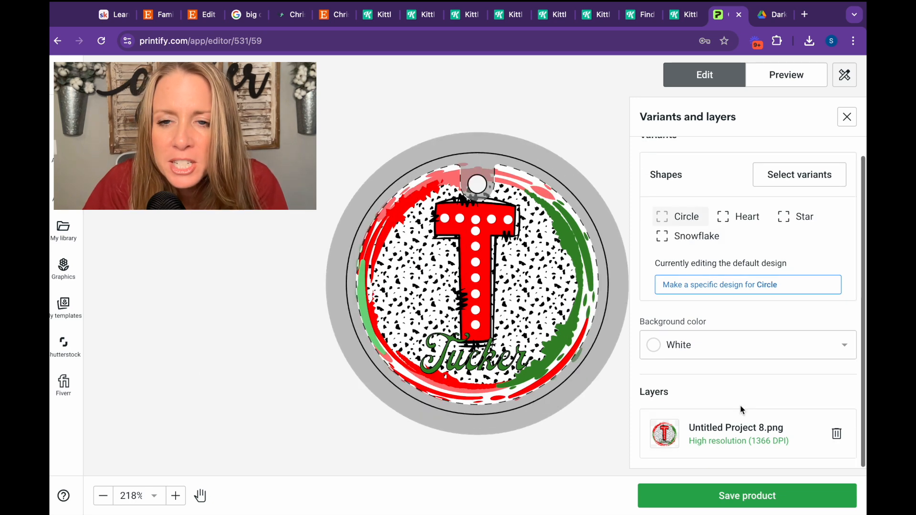
# - Check the background color choices with the Circle shape shown, and save the product
pyautogui.click(844, 347)
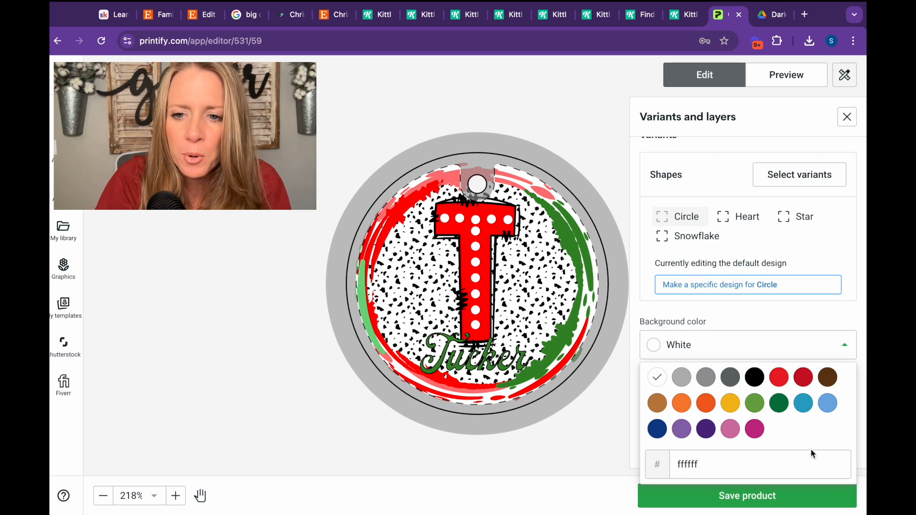
pyautogui.click(748, 499)
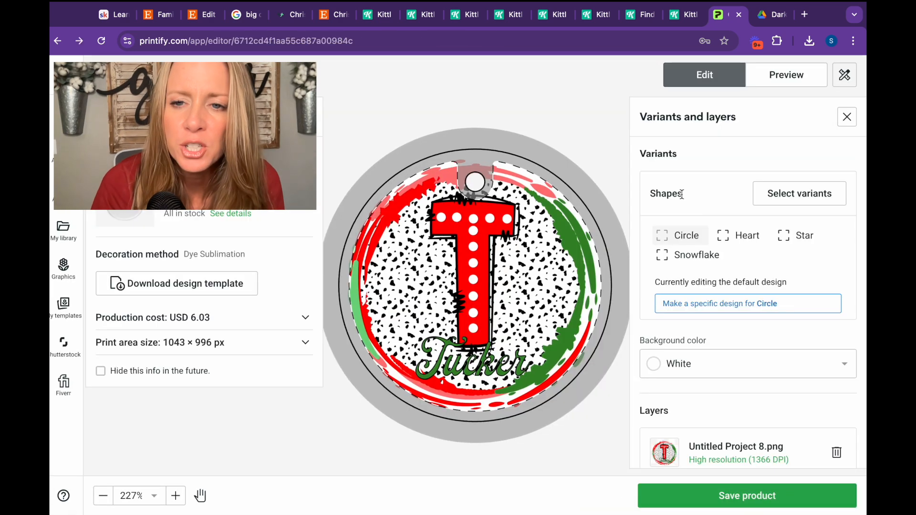
# - Remove the Heart, Star and Snowflake variants so only Circle remains, check the size variants, and close the variant selection
pyautogui.click(794, 198)
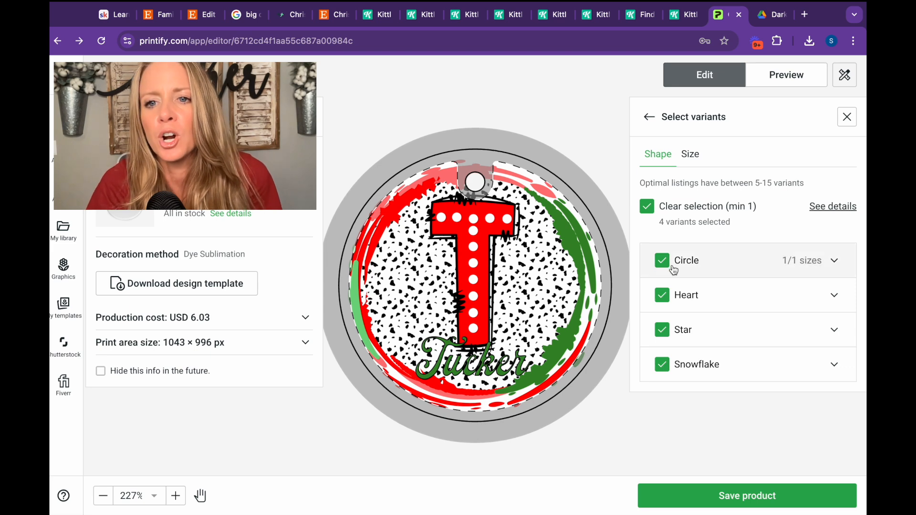
pyautogui.click(661, 295)
pyautogui.click(662, 330)
pyautogui.click(662, 364)
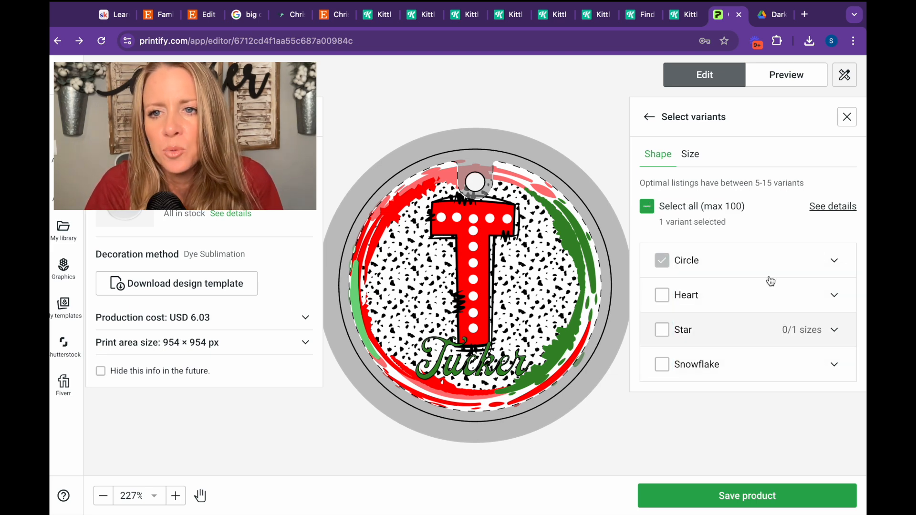
pyautogui.click(688, 155)
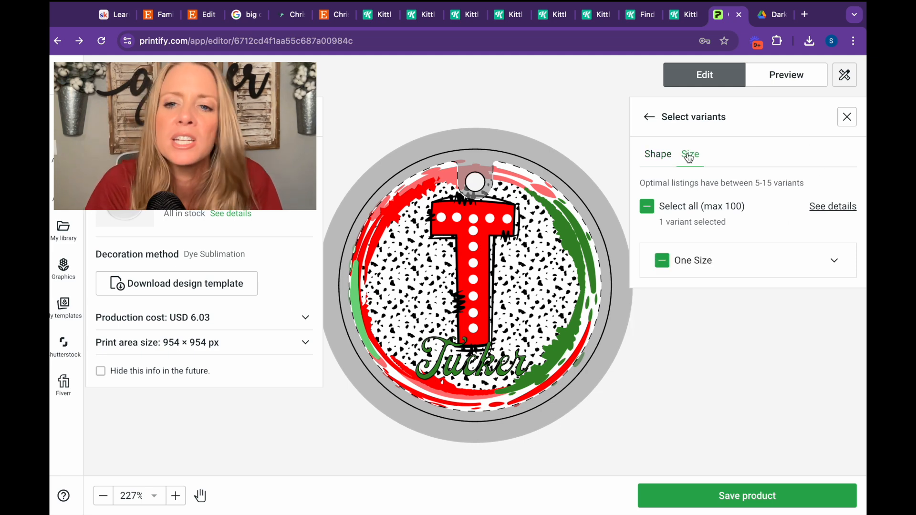
pyautogui.click(847, 117)
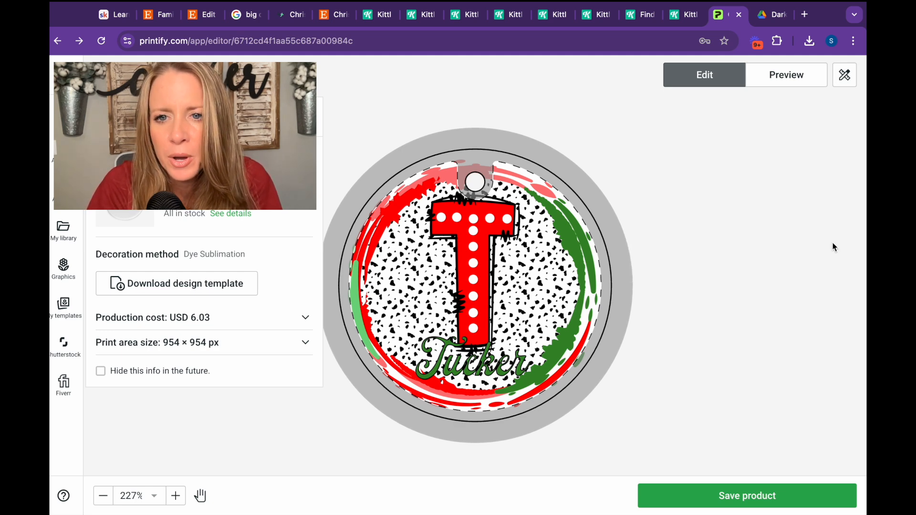
# - Try Light pink and Black as the ornament's background color, and set it back to White
pyautogui.click(848, 76)
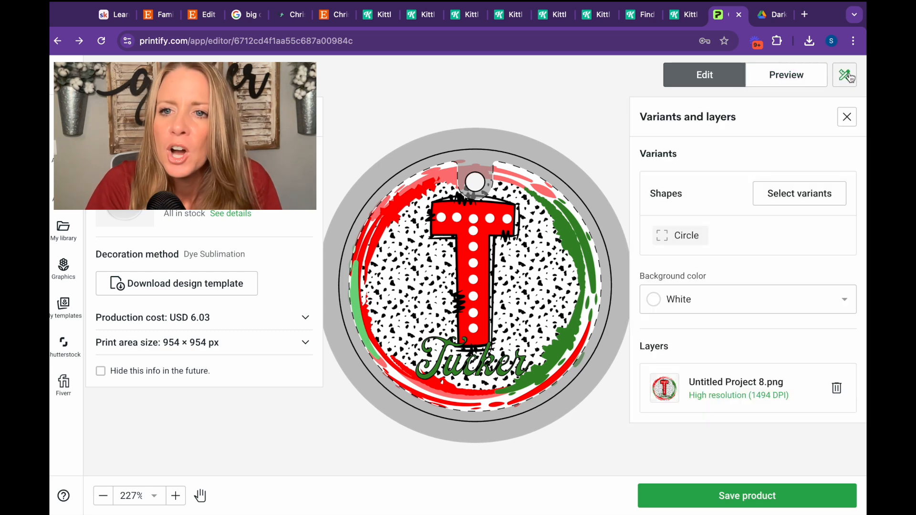
pyautogui.click(840, 301)
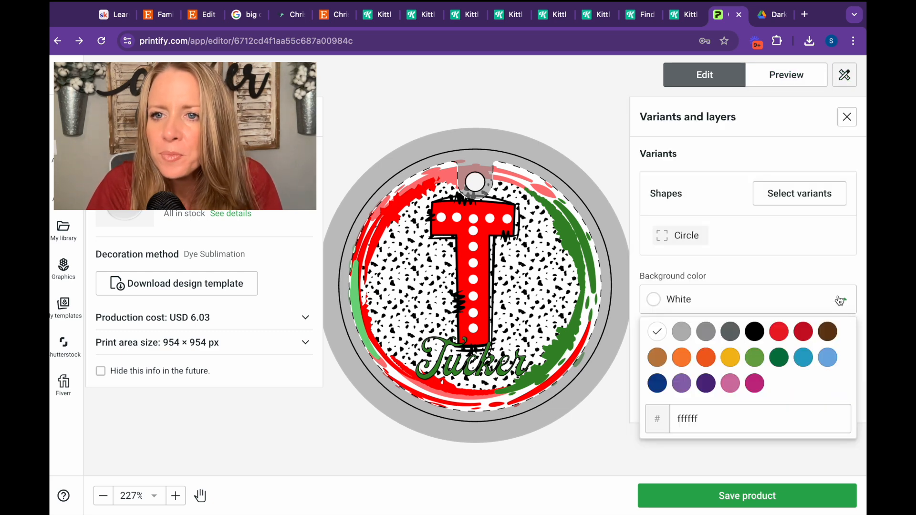
pyautogui.click(730, 383)
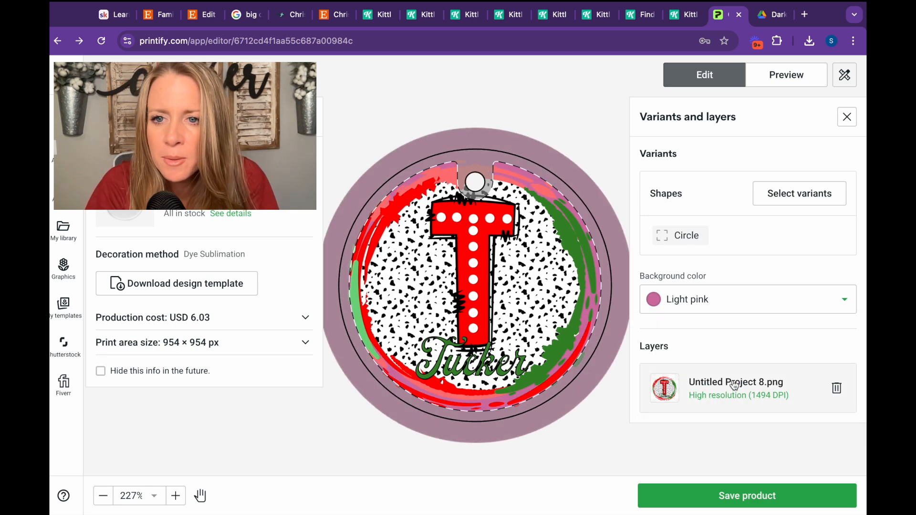
pyautogui.click(831, 305)
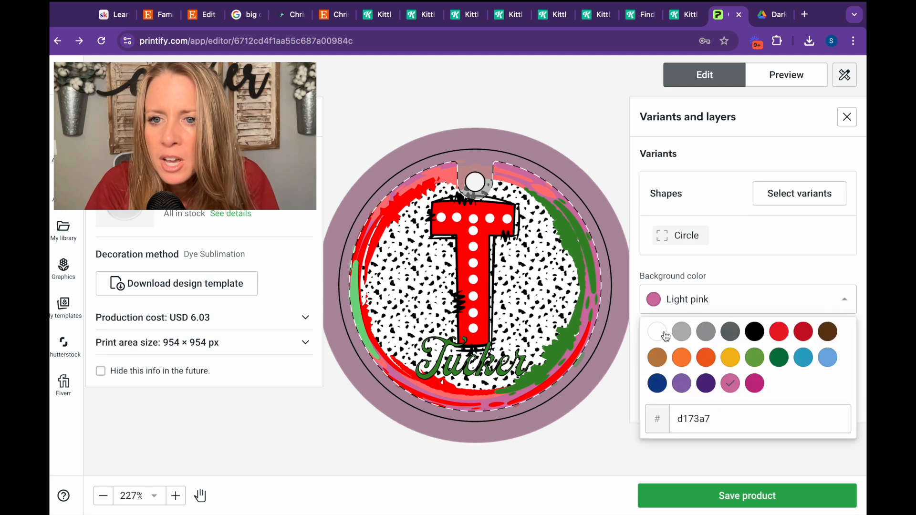
pyautogui.click(753, 332)
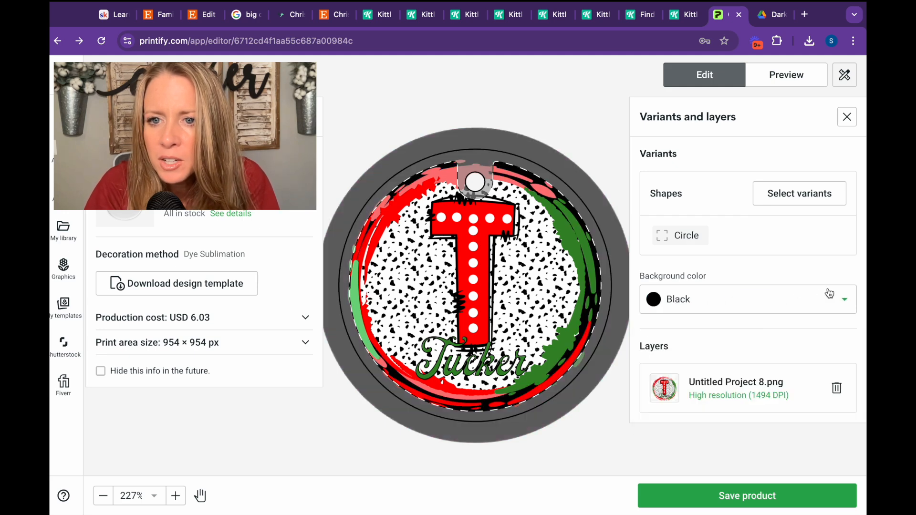
pyautogui.click(843, 299)
pyautogui.click(657, 333)
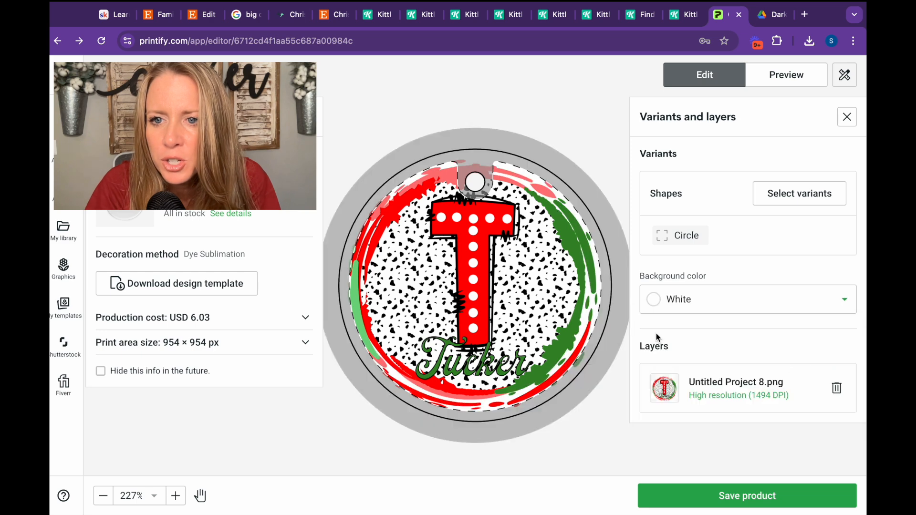
# - Save the product and preview the Context 1, Context 2 and Front mockups, setting the mockup color mode to Realistic (CMYK)
pyautogui.click(732, 499)
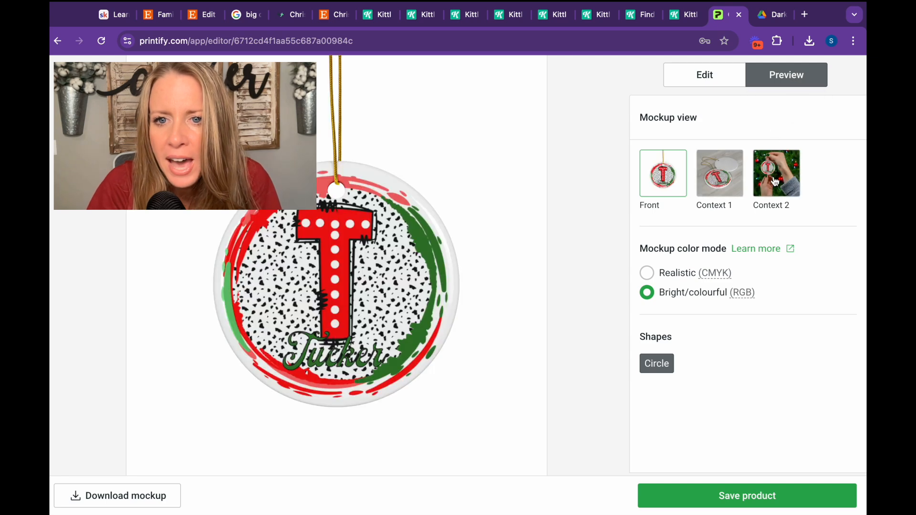
pyautogui.click(720, 187)
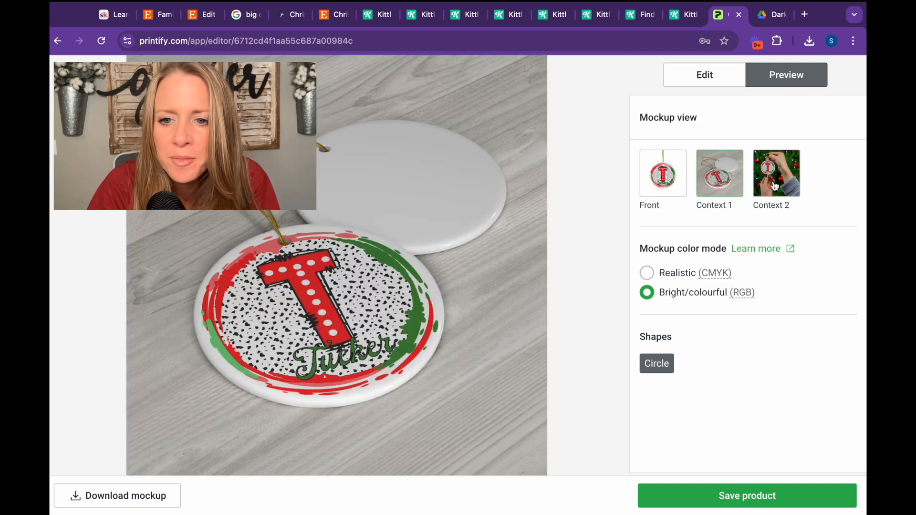
pyautogui.click(775, 186)
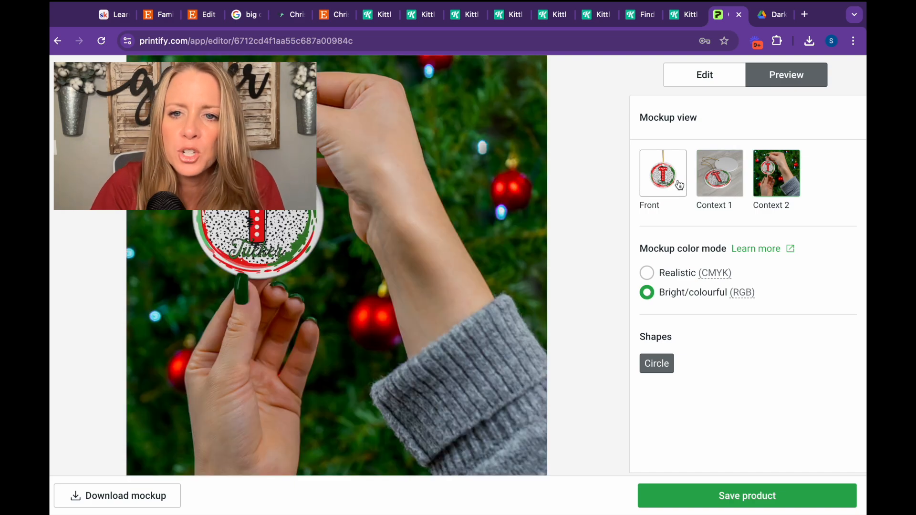
pyautogui.click(647, 276)
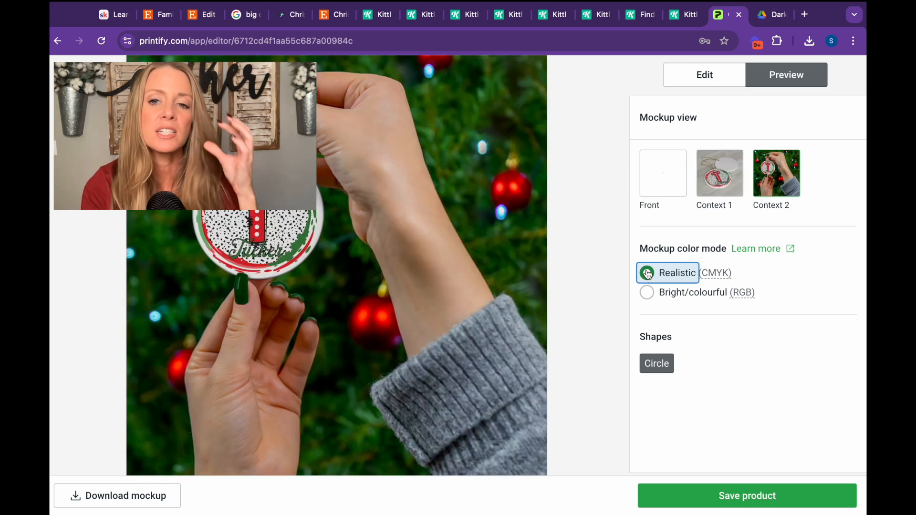
pyautogui.click(722, 186)
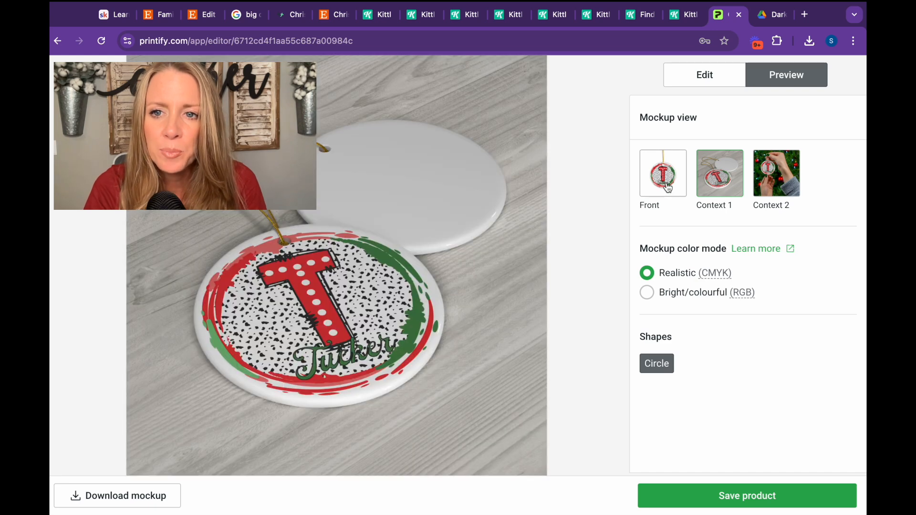
pyautogui.click(668, 187)
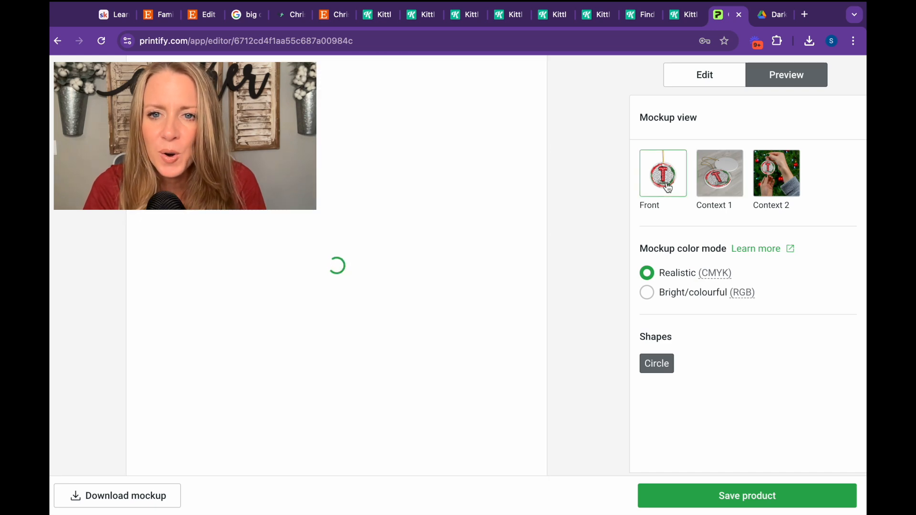
# - Save the product from the mockup preview and review its product details page
pyautogui.click(729, 502)
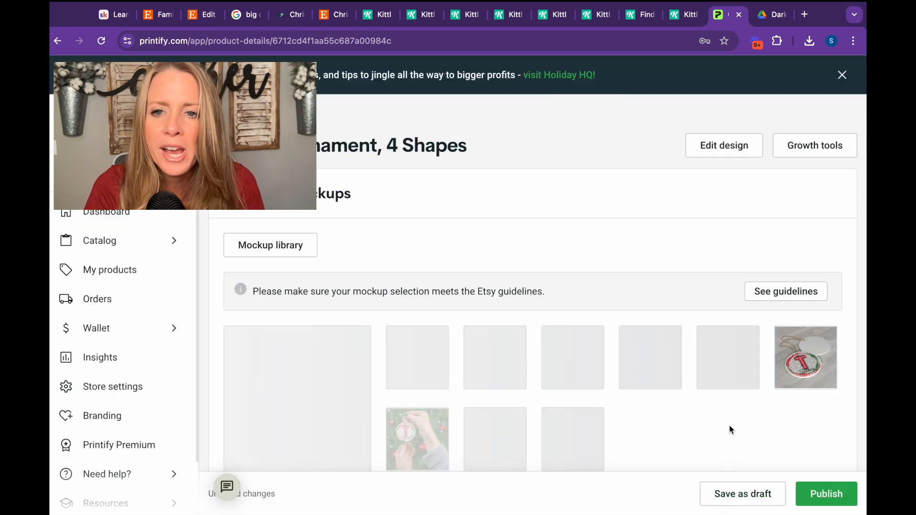
pyautogui.scroll(-6, 729, 425)
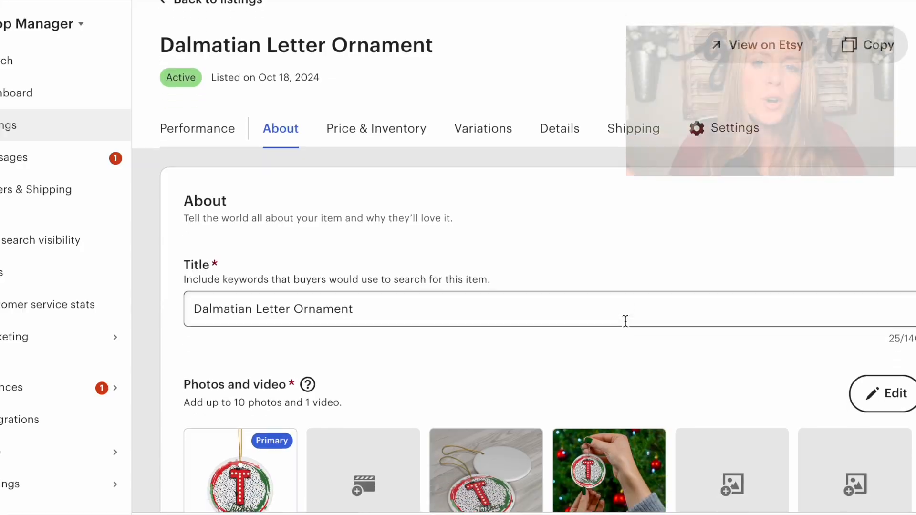
# - In the Etsy listing, review the Dalmatian Letter Ornament's title, photos, thumbnail and description, and add a personalization section
pyautogui.scroll(-2, 625, 321)
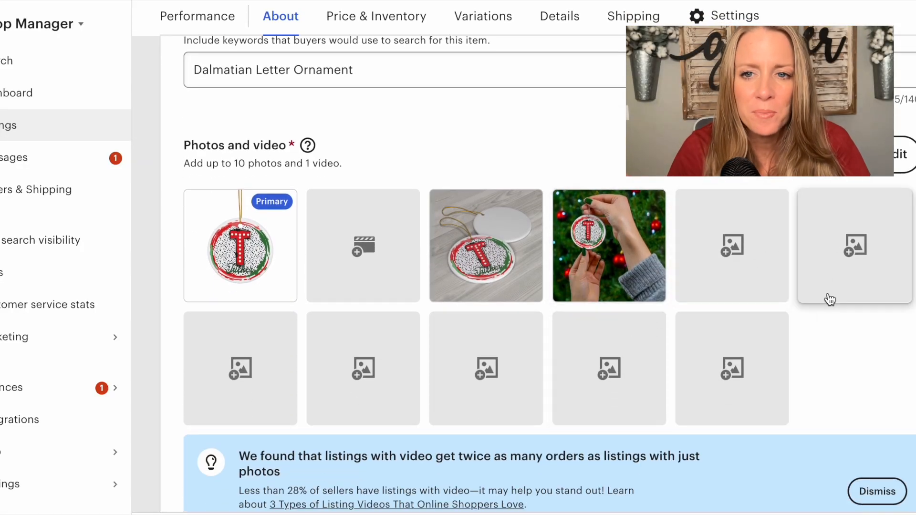
pyautogui.scroll(-3, 262, 354)
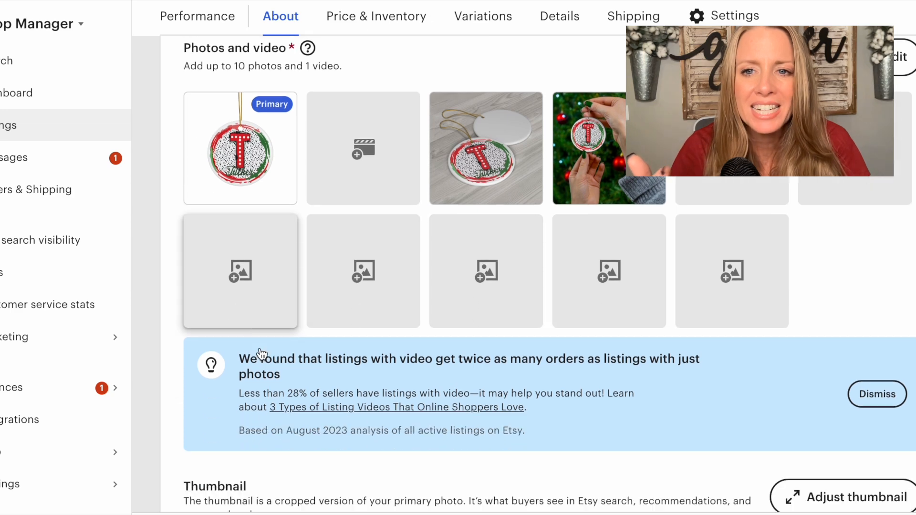
pyautogui.scroll(-9, 372, 409)
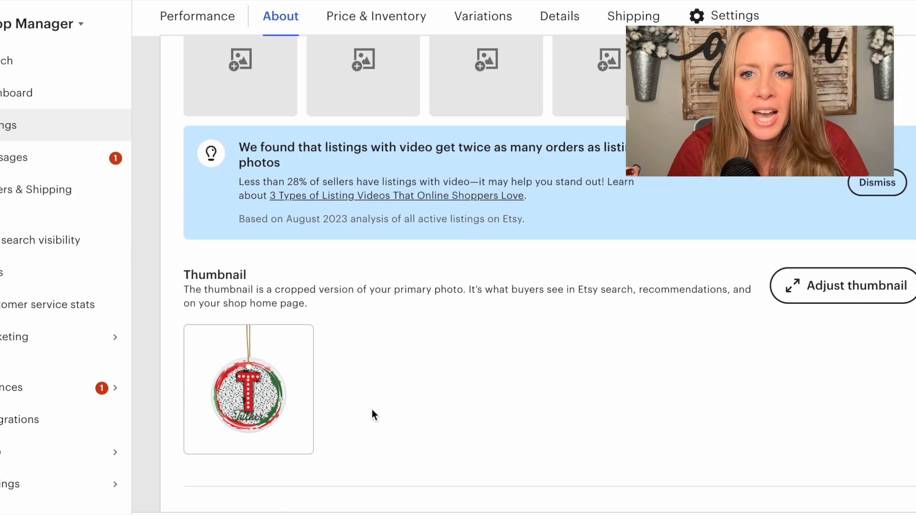
pyautogui.scroll(-1, 371, 409)
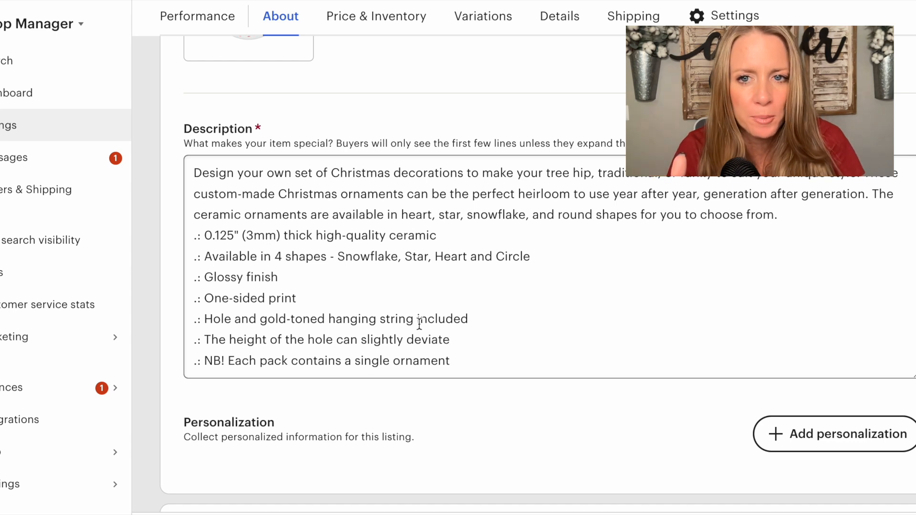
pyautogui.scroll(-5, 420, 324)
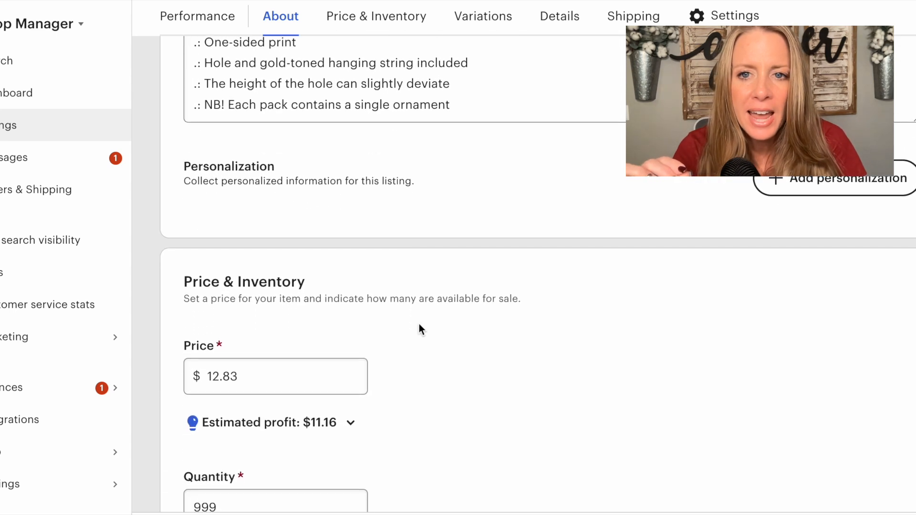
pyautogui.click(773, 183)
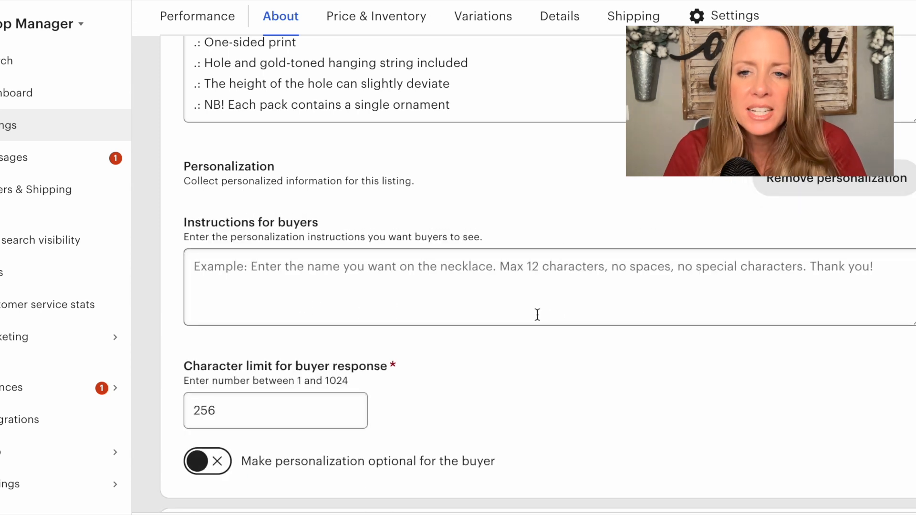
# - Recheck the listing's photos and buyer personalization fields, and clear the SKU in its price and inventory information
pyautogui.scroll(15, 551, 313)
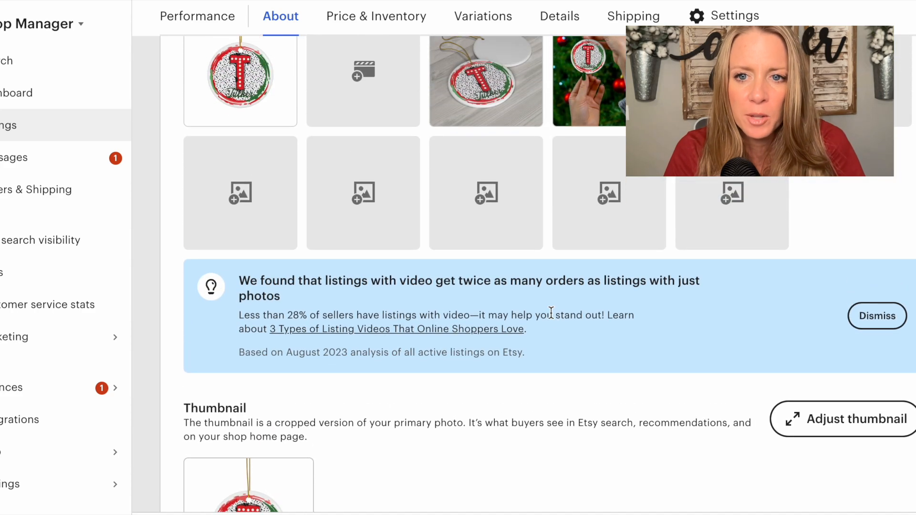
pyautogui.scroll(-4, 297, 186)
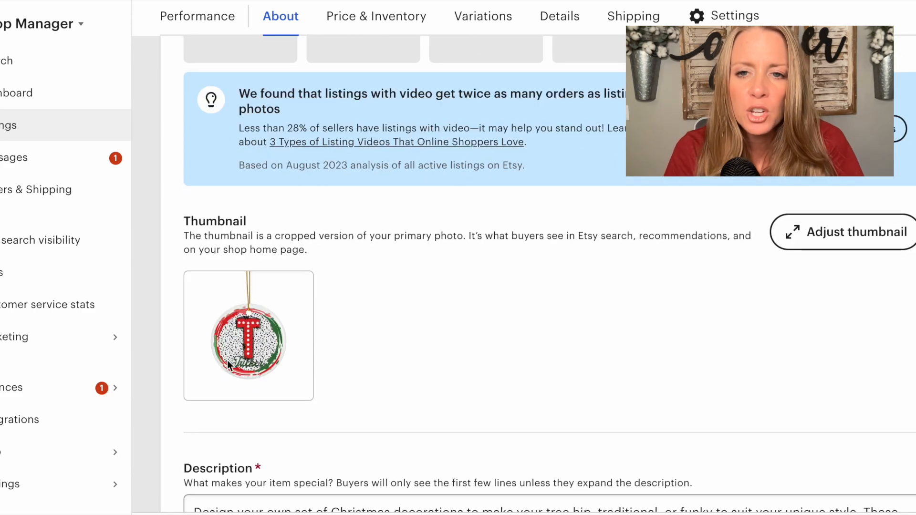
pyautogui.scroll(-15, 381, 380)
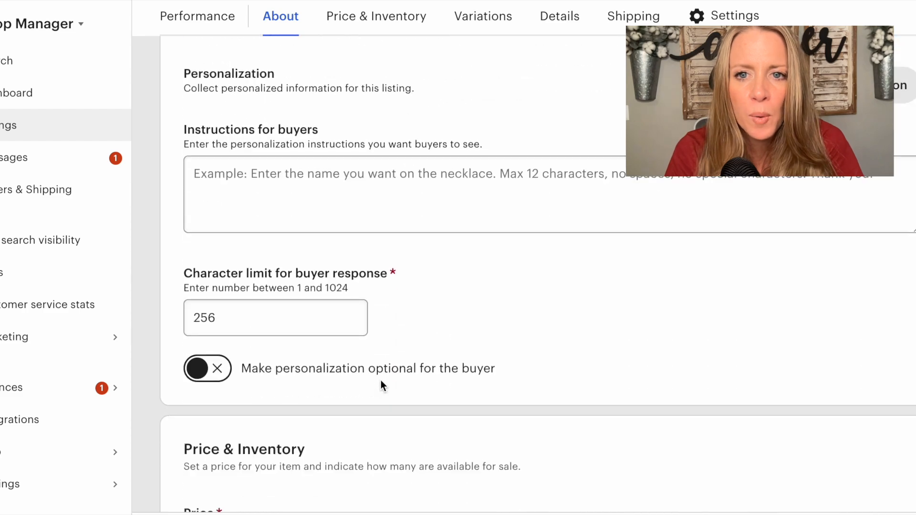
pyautogui.scroll(-3, 381, 380)
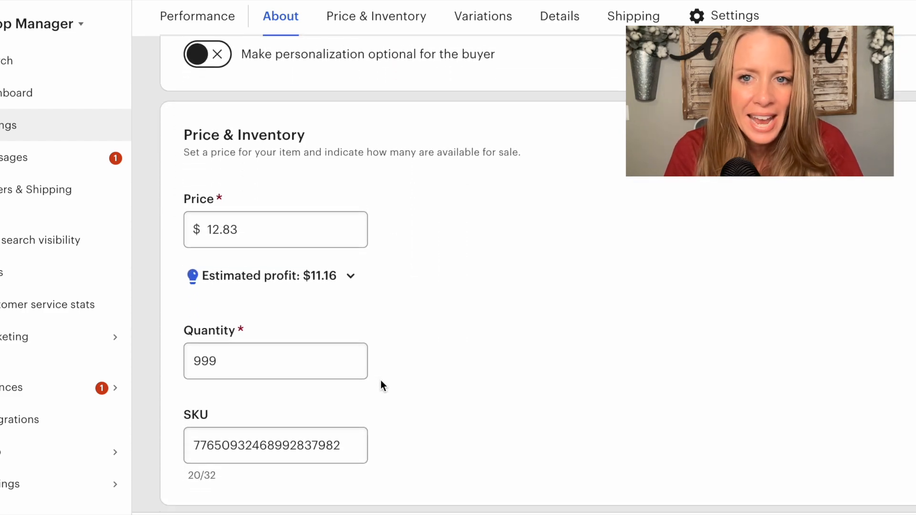
pyautogui.scroll(-1, 381, 385)
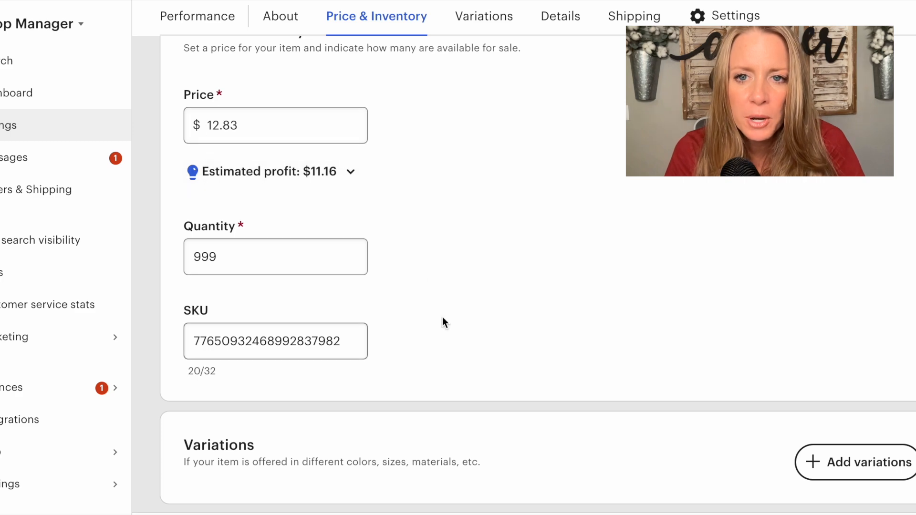
pyautogui.scroll(-1, 442, 318)
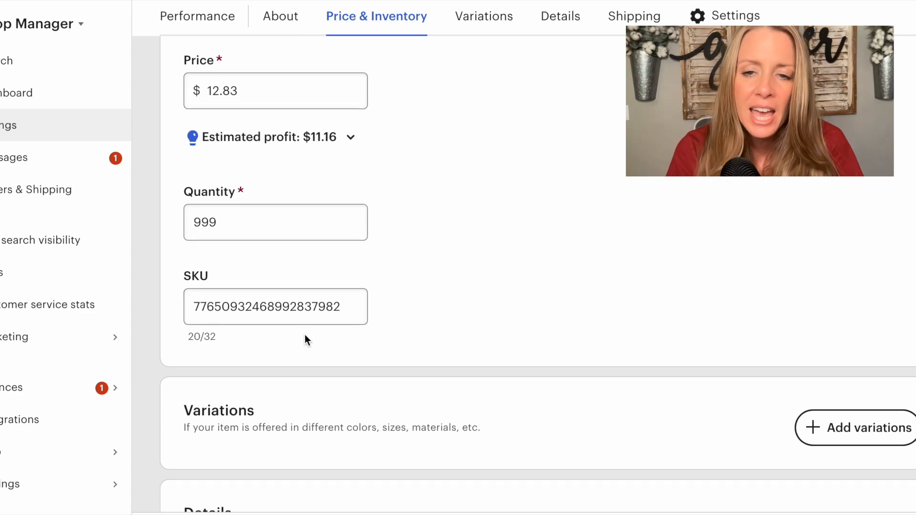
pyautogui.click(346, 306)
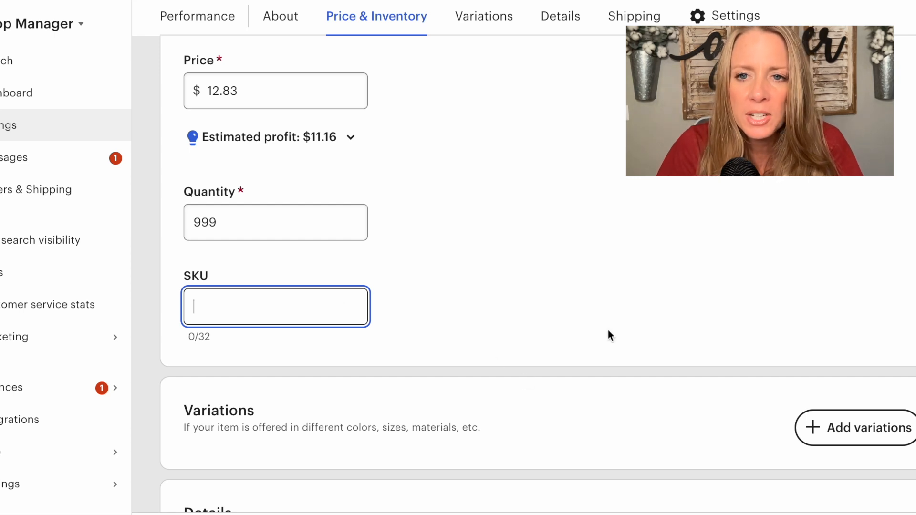
# - Review the listing's category, attributes, tags, shipping and renewal settings, and publish the changes
pyautogui.scroll(-4, 609, 334)
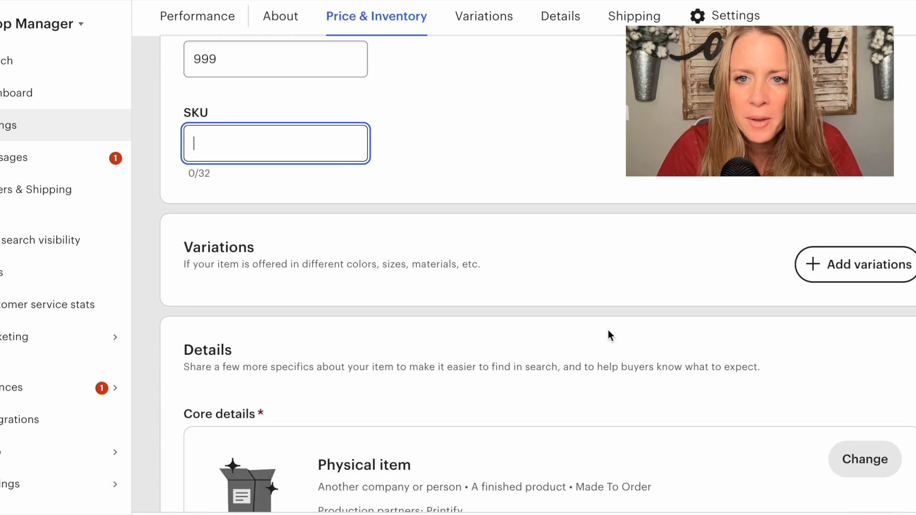
pyautogui.scroll(-5, 608, 331)
pyautogui.scroll(-5, 608, 330)
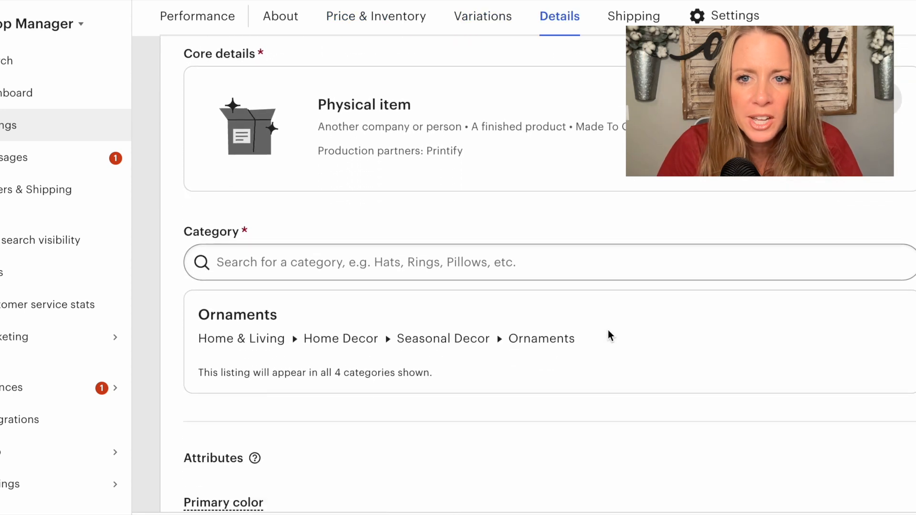
pyautogui.scroll(-5, 607, 330)
pyautogui.scroll(-10, 608, 330)
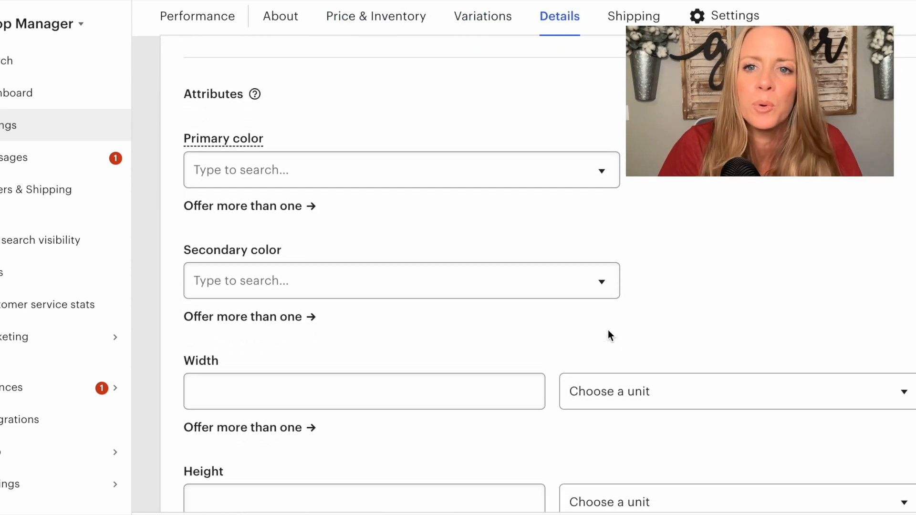
pyautogui.scroll(-2, 608, 335)
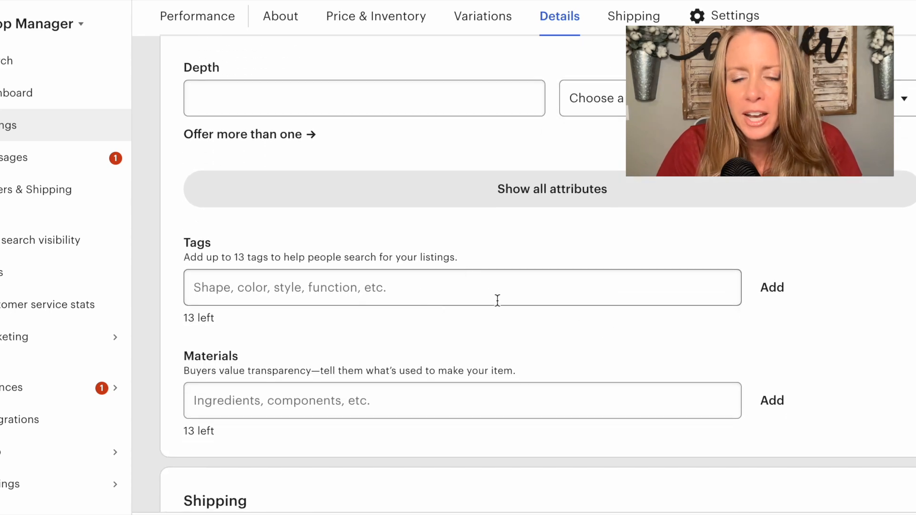
pyautogui.scroll(-7, 496, 300)
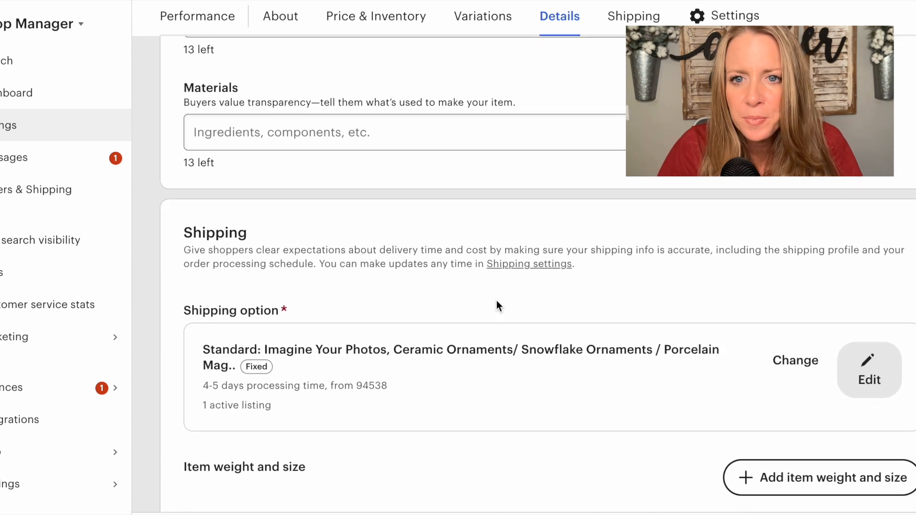
pyautogui.scroll(-1, 496, 306)
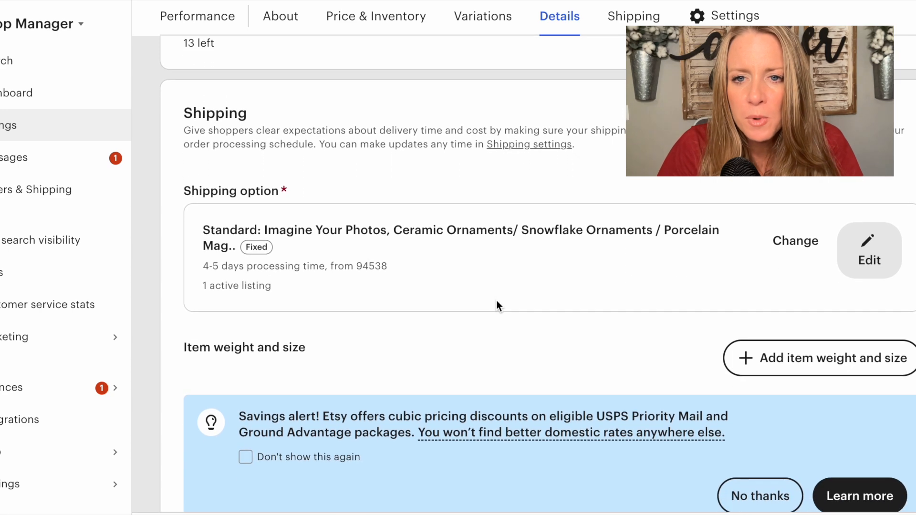
pyautogui.scroll(-10, 496, 300)
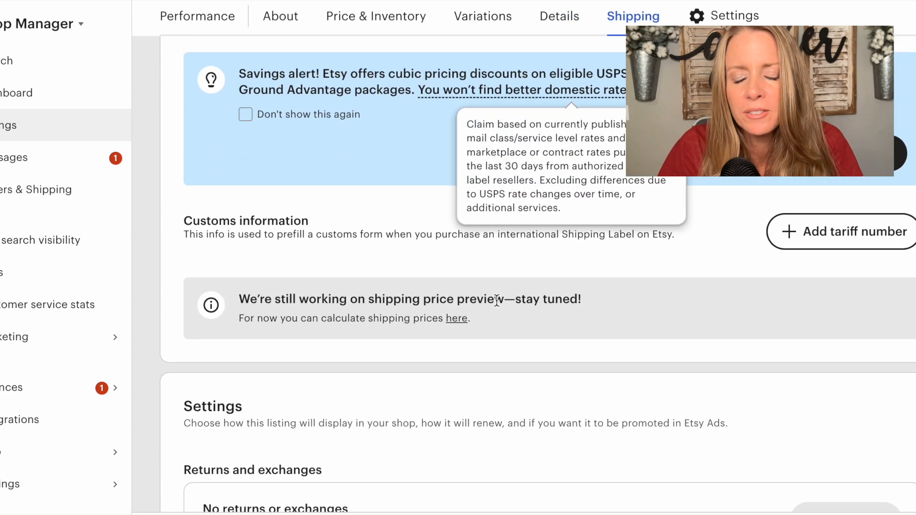
pyautogui.scroll(-1, 497, 301)
pyautogui.scroll(-8, 706, 462)
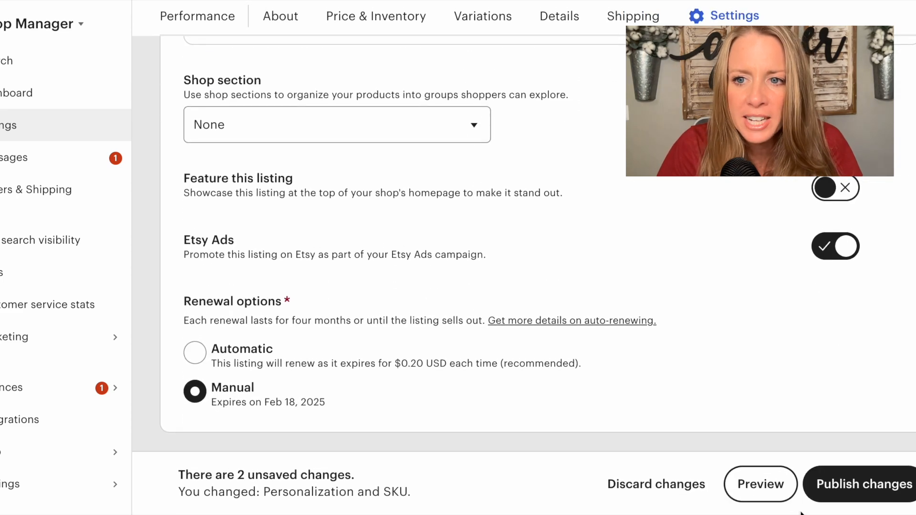
pyautogui.click(827, 485)
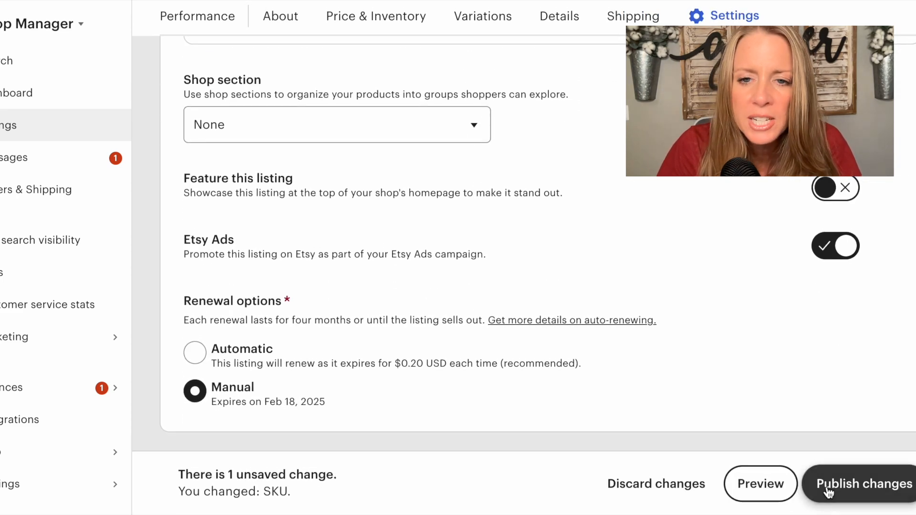
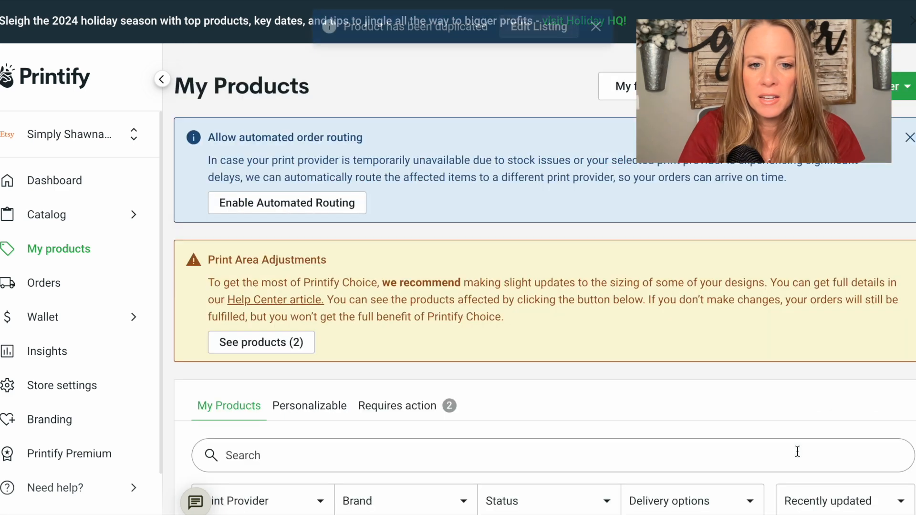
# - In Printify, open the Copy of Dalmatian Letter Ornament for editing and delete the letter design from its print area
pyautogui.scroll(-4, 797, 451)
pyautogui.scroll(-1, 797, 451)
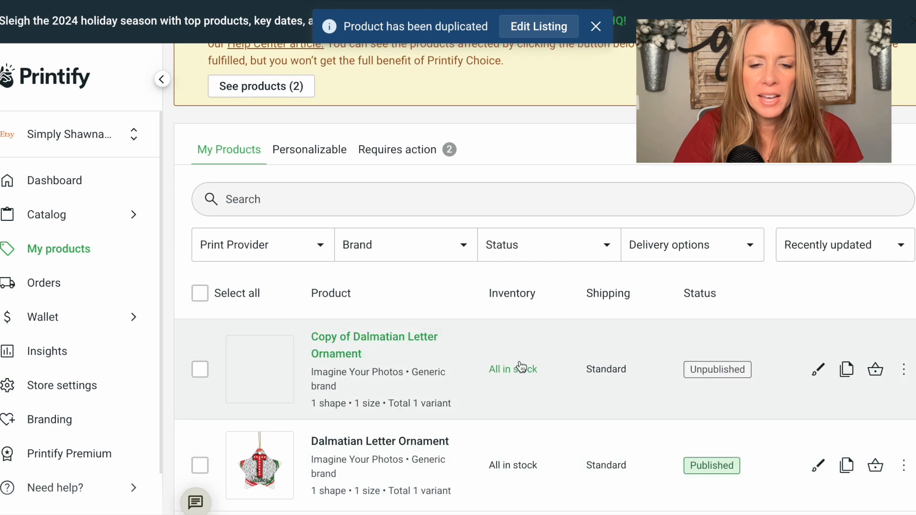
pyautogui.click(817, 371)
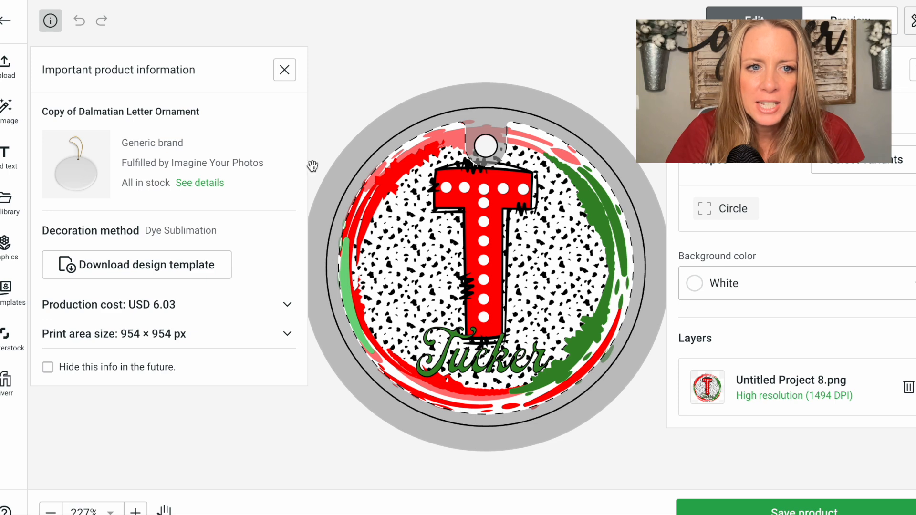
pyautogui.click(504, 258)
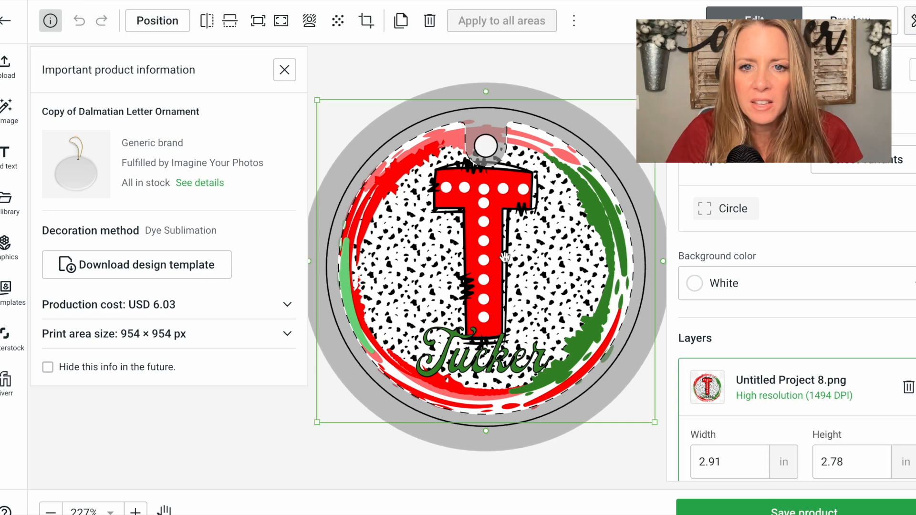
pyautogui.press('Delete')
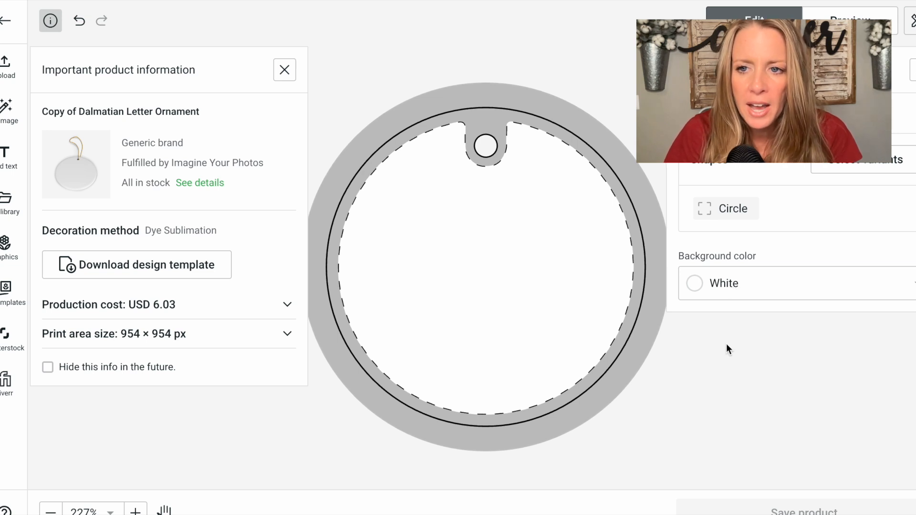
pyautogui.click(839, 178)
# - Add the text "My Template" in the Abel font to the blank circle ornament
pyautogui.click(8, 162)
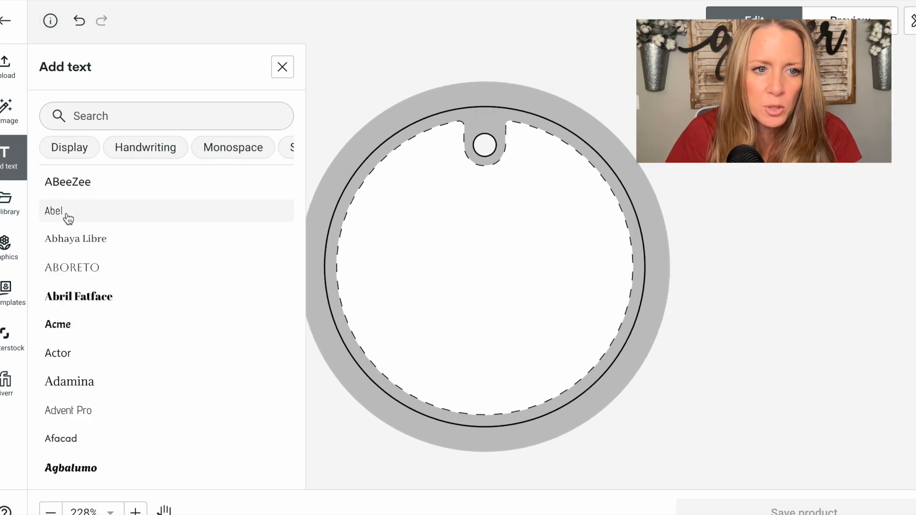
pyautogui.click(67, 209)
pyautogui.write('My ')
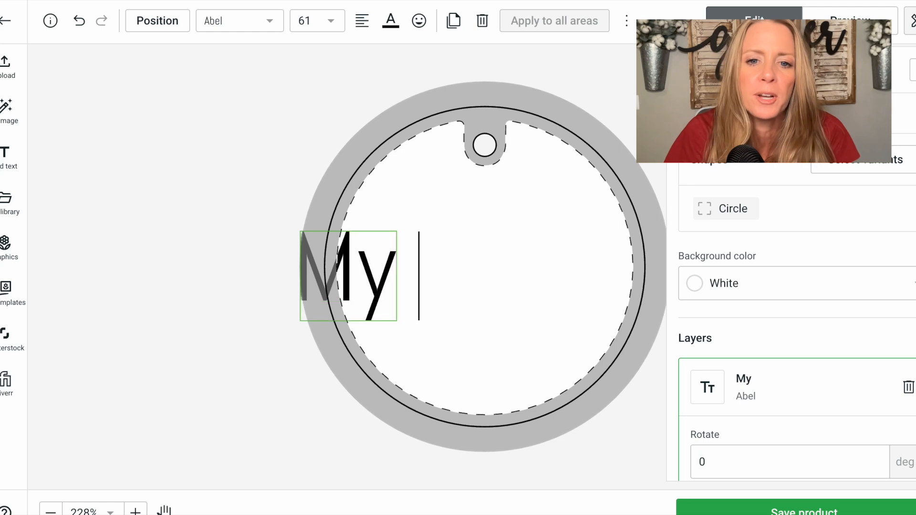
pyautogui.write('Template')
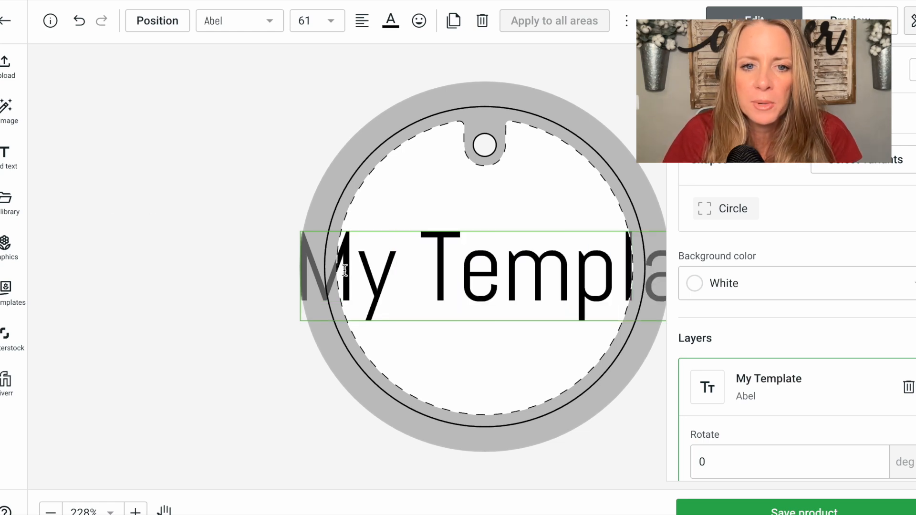
# - Shrink the "My Template" text to about size 37, center it within the circle's print area, and save the product
pyautogui.click(364, 248)
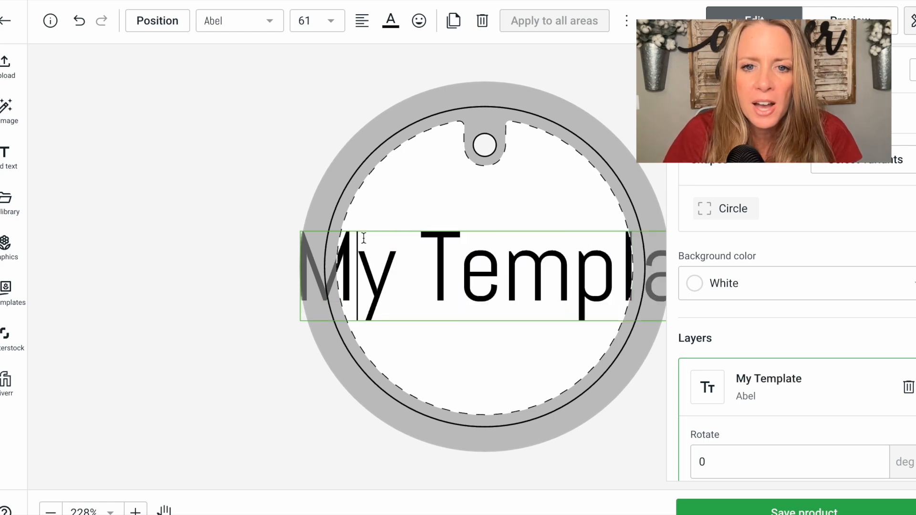
pyautogui.click(460, 209)
pyautogui.click(528, 247)
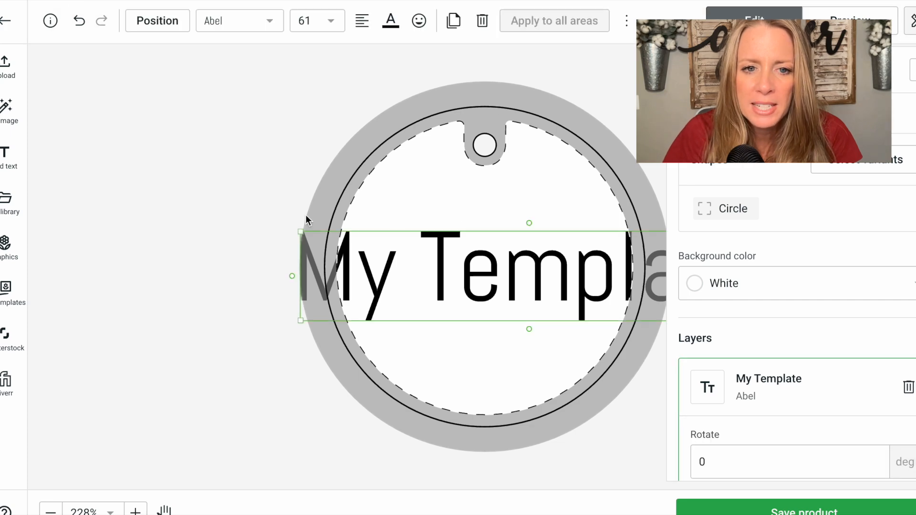
pyautogui.moveTo(300, 232); pyautogui.dragTo(479, 265)
pyautogui.moveTo(557, 297); pyautogui.dragTo(439, 258)
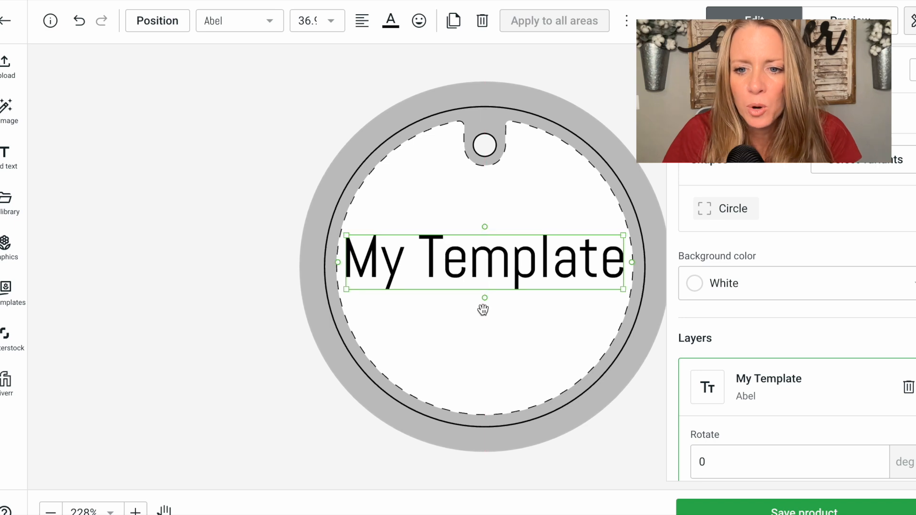
pyautogui.click(767, 510)
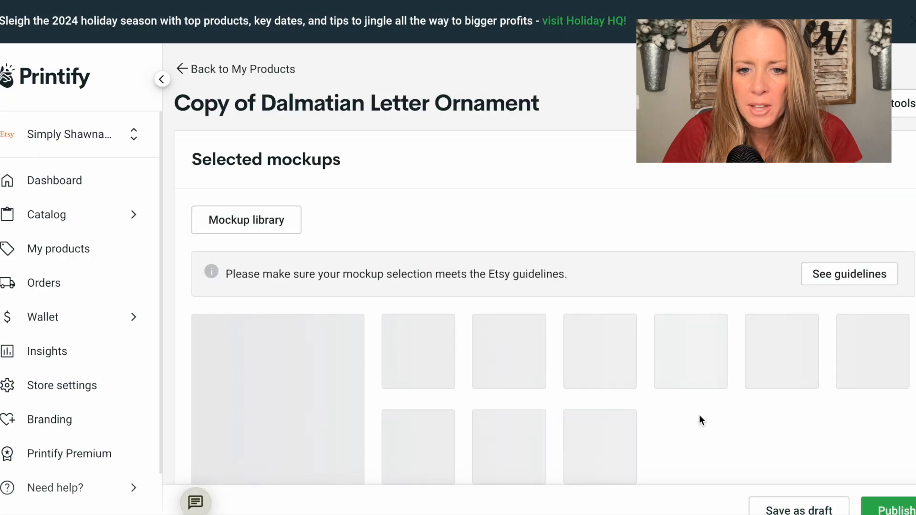
pyautogui.scroll(-5, 700, 416)
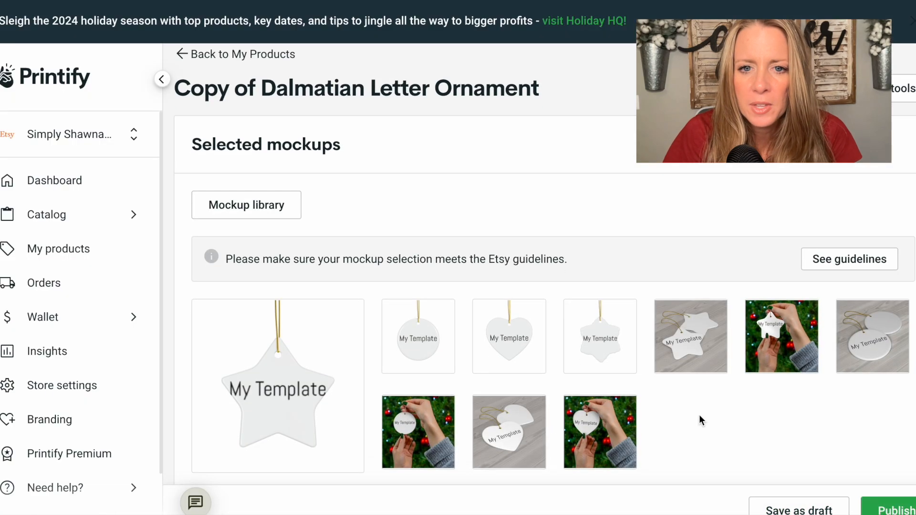
# - Replace the duplicated product's title with "Ornament Template"
pyautogui.scroll(-6, 699, 420)
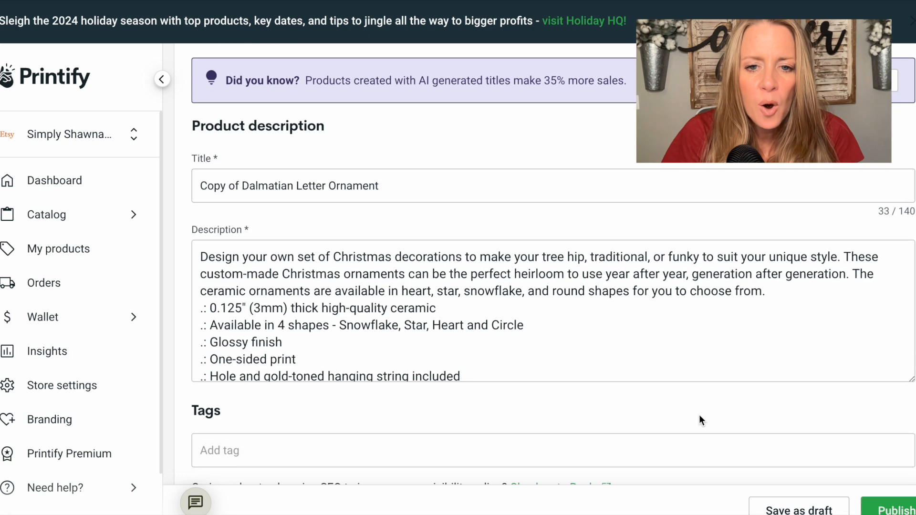
pyautogui.scroll(2, 576, 289)
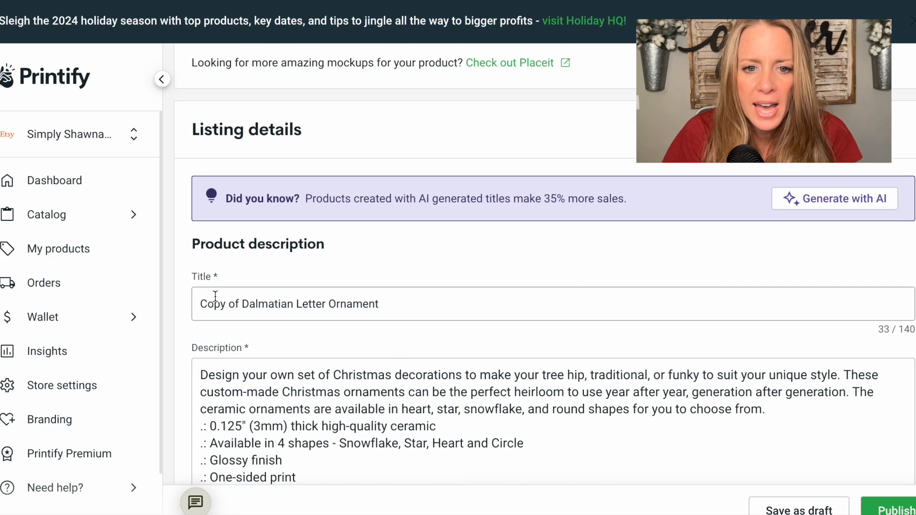
pyautogui.moveTo(380, 305); pyautogui.dragTo(203, 293)
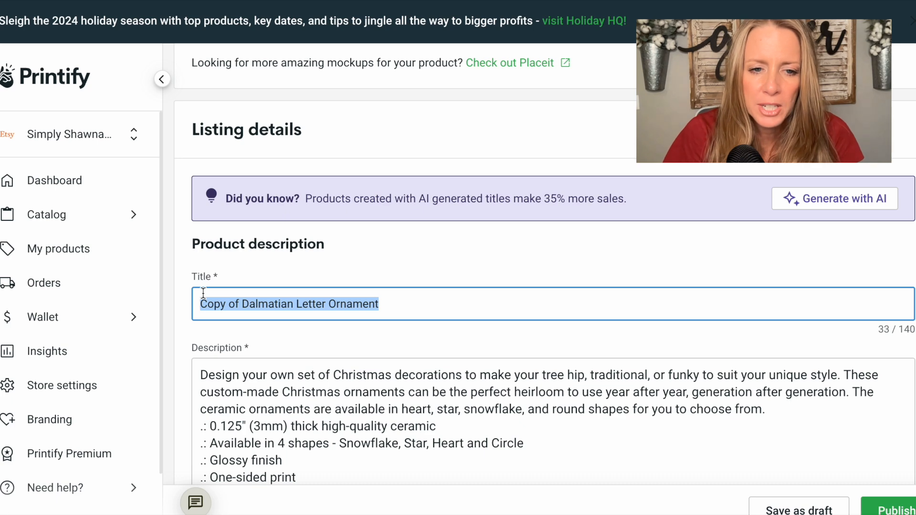
pyautogui.write('Ornament Template')
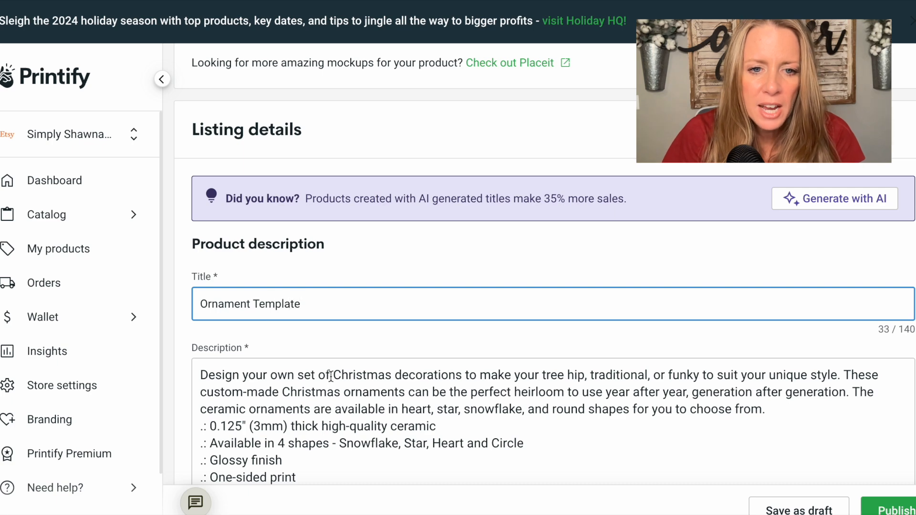
# - Add the reminder "Fill out Description!" on its own line above the existing product description
pyautogui.scroll(-2, 331, 376)
pyautogui.scroll(3, 334, 372)
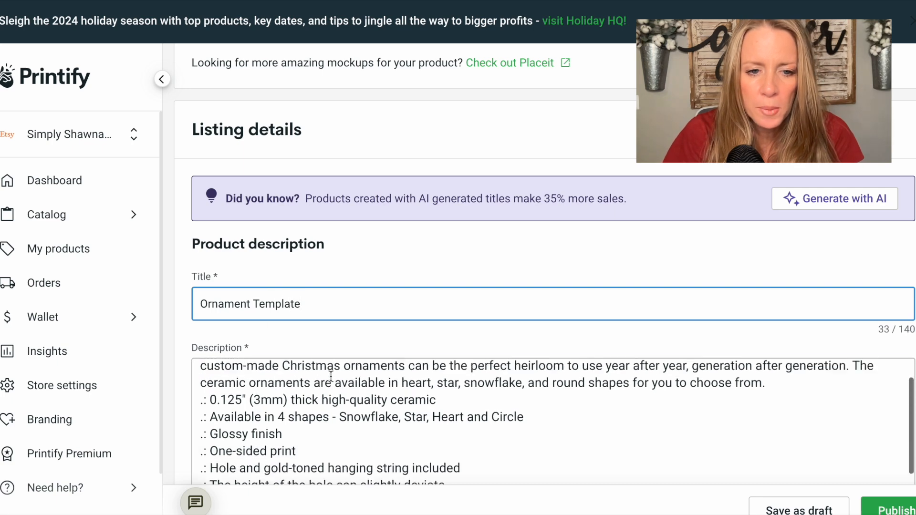
pyautogui.scroll(-2, 356, 321)
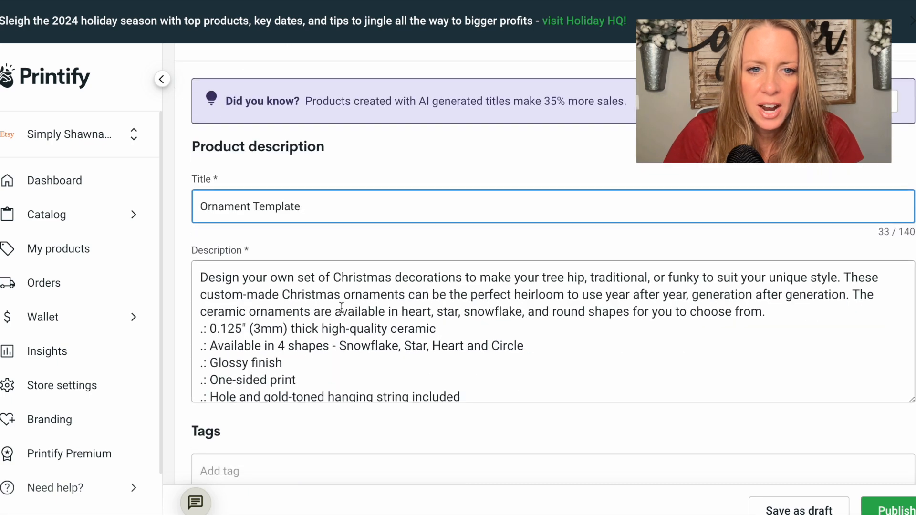
pyautogui.click(202, 278)
pyautogui.press('Return')
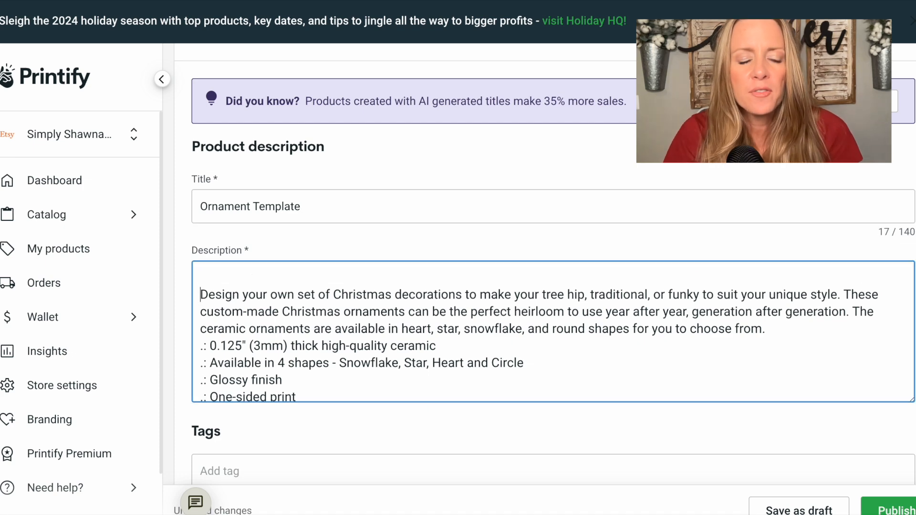
pyautogui.press('Up')
pyautogui.write('Fill')
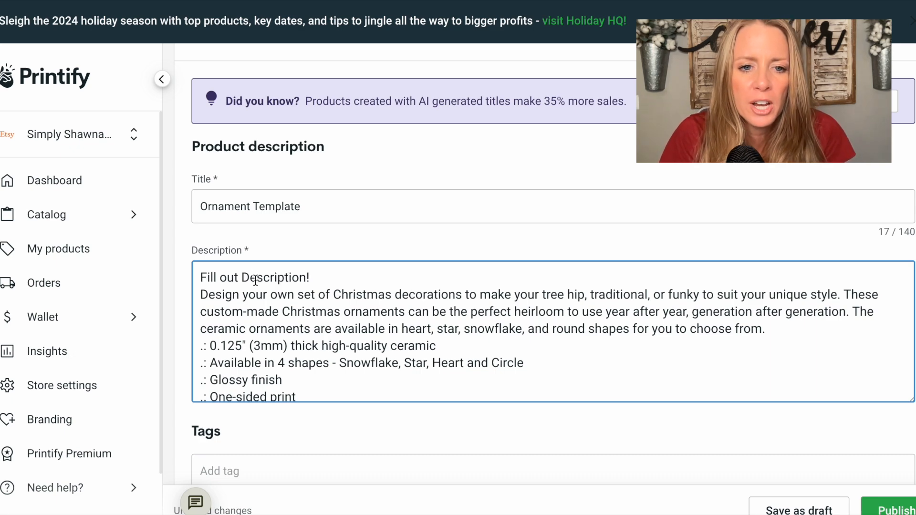
# - Review the template's tags, personalization, shipping profile and free shipping settings
pyautogui.scroll(-1, 255, 281)
pyautogui.scroll(-5, 256, 281)
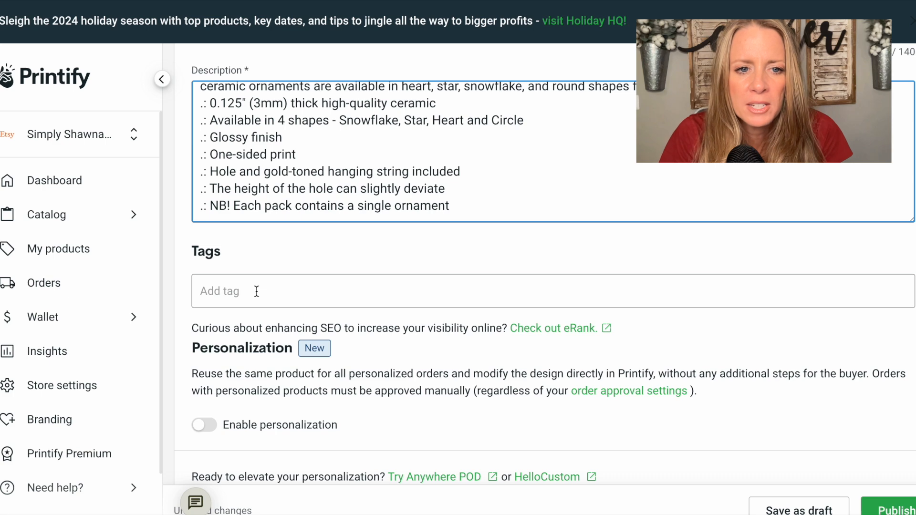
pyautogui.scroll(-2, 257, 291)
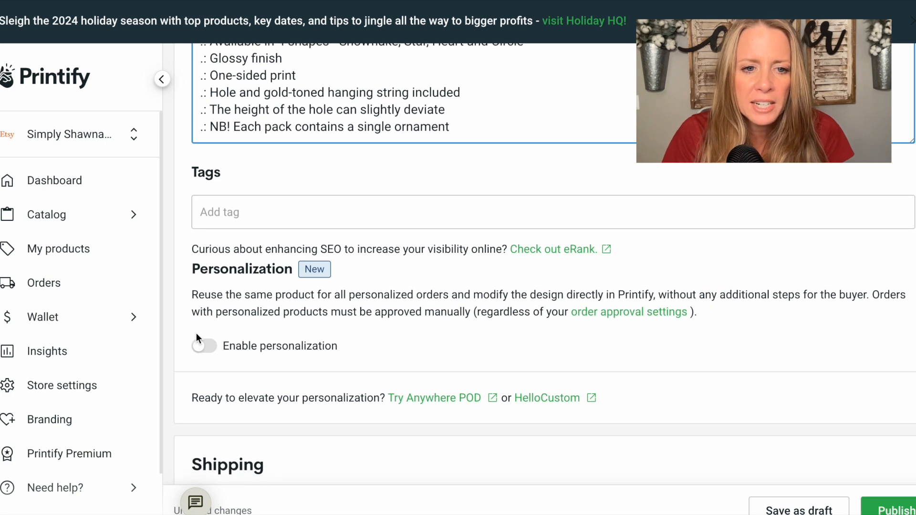
pyautogui.scroll(-7, 227, 348)
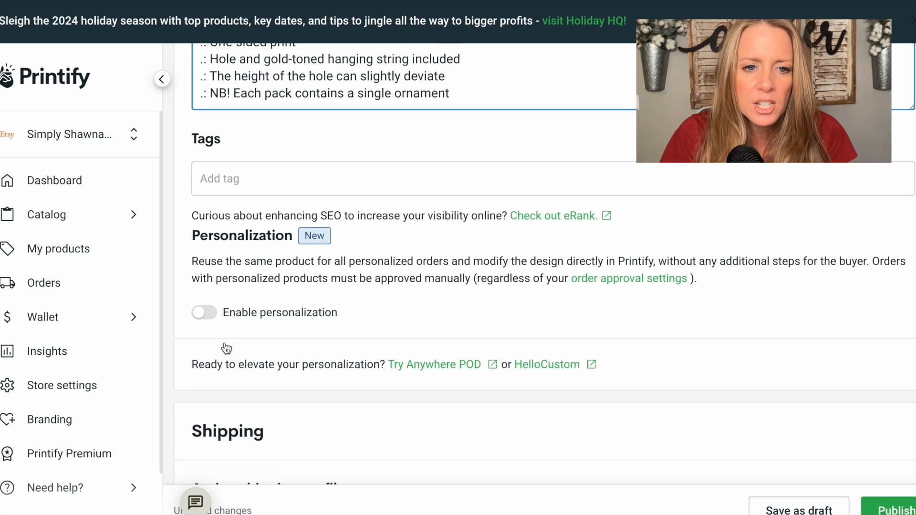
pyautogui.scroll(-2, 224, 342)
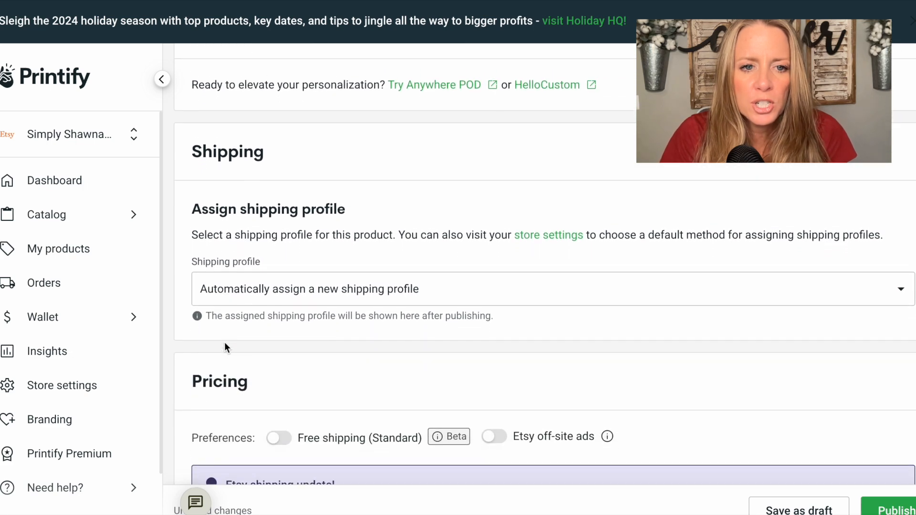
pyautogui.click(317, 268)
pyautogui.scroll(-3, 316, 268)
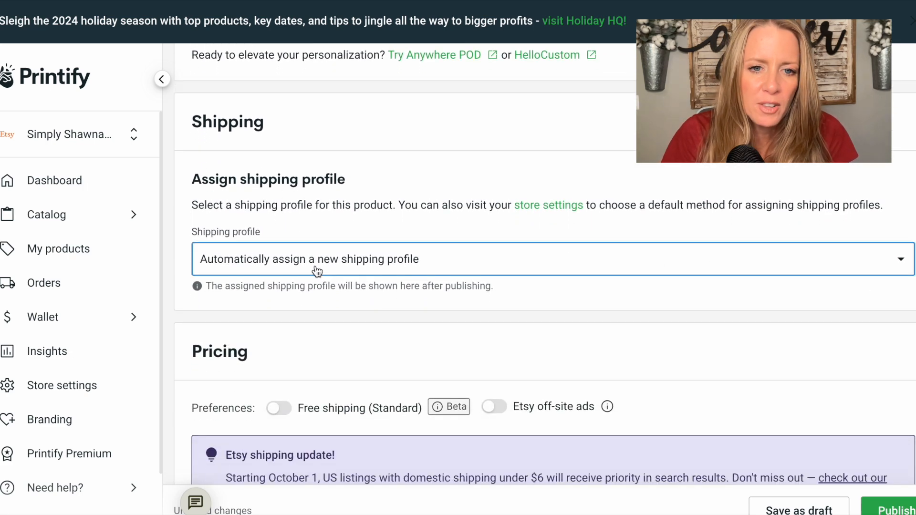
pyautogui.scroll(-2, 316, 267)
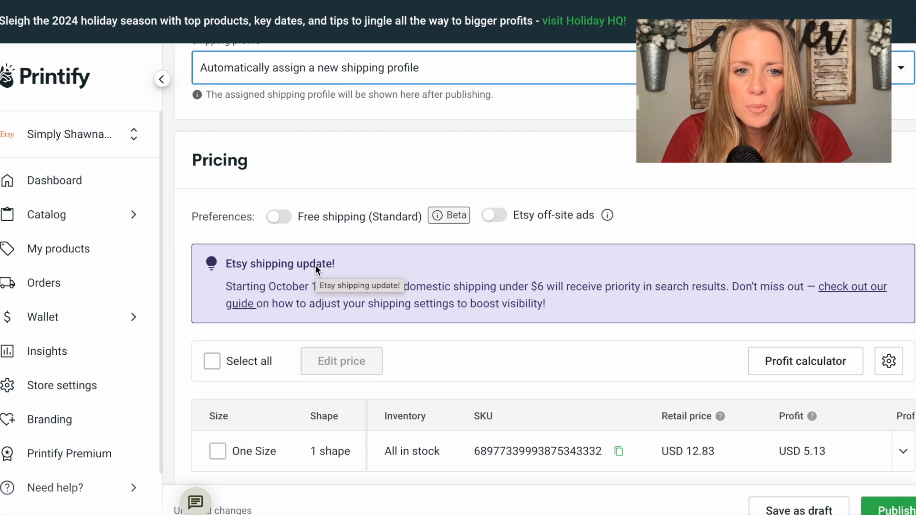
pyautogui.scroll(-1, 316, 266)
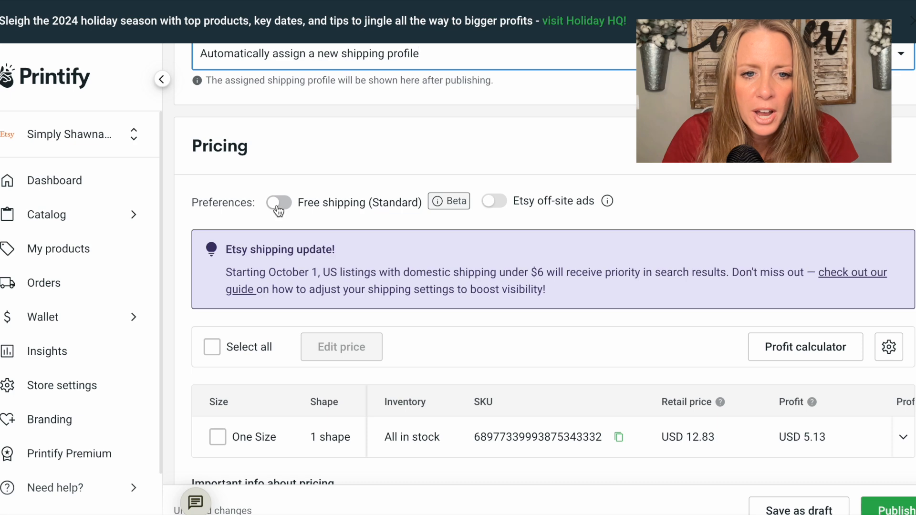
# - Set the retail price of the One Size variant to USD 14.99 and check its profit margin
pyautogui.scroll(-3, 363, 205)
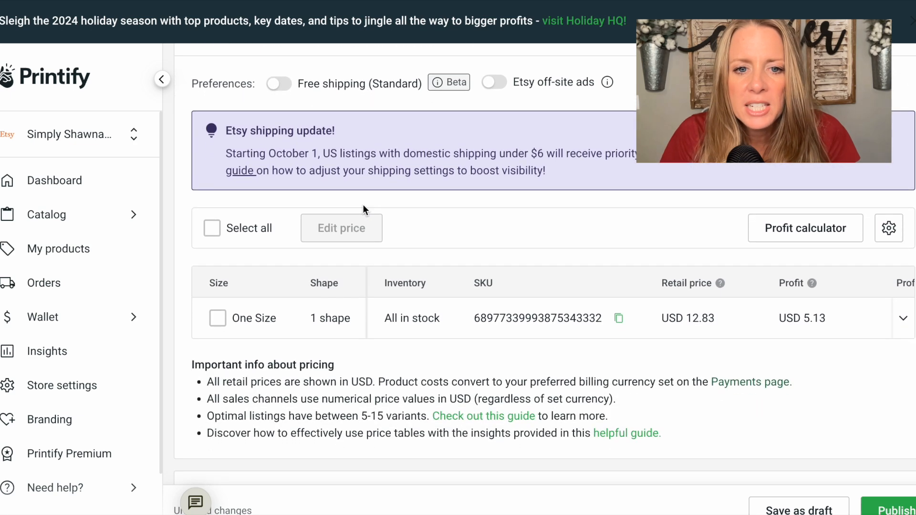
pyautogui.scroll(-2, 365, 211)
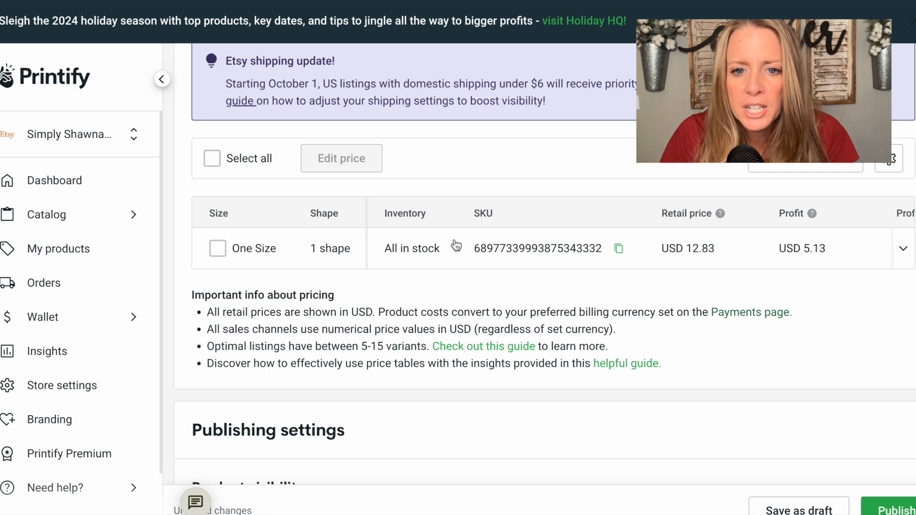
pyautogui.click(218, 250)
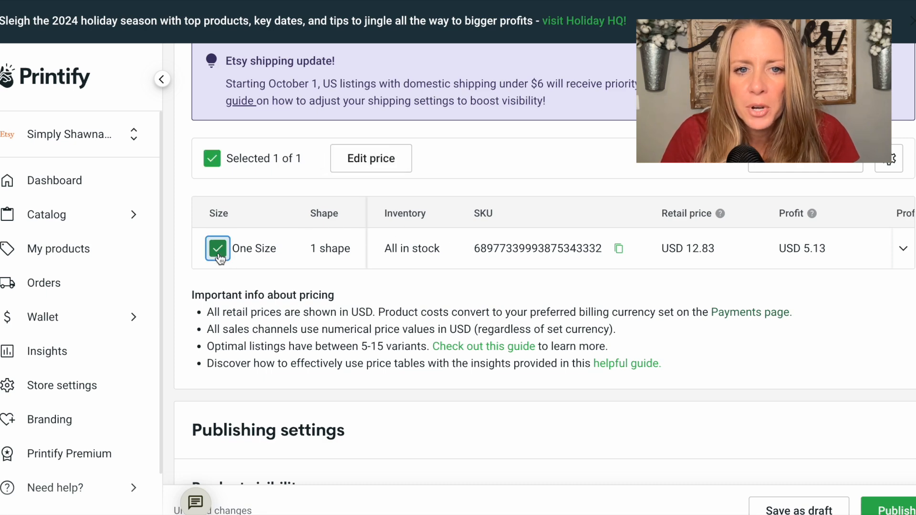
pyautogui.click(218, 249)
pyautogui.click(218, 253)
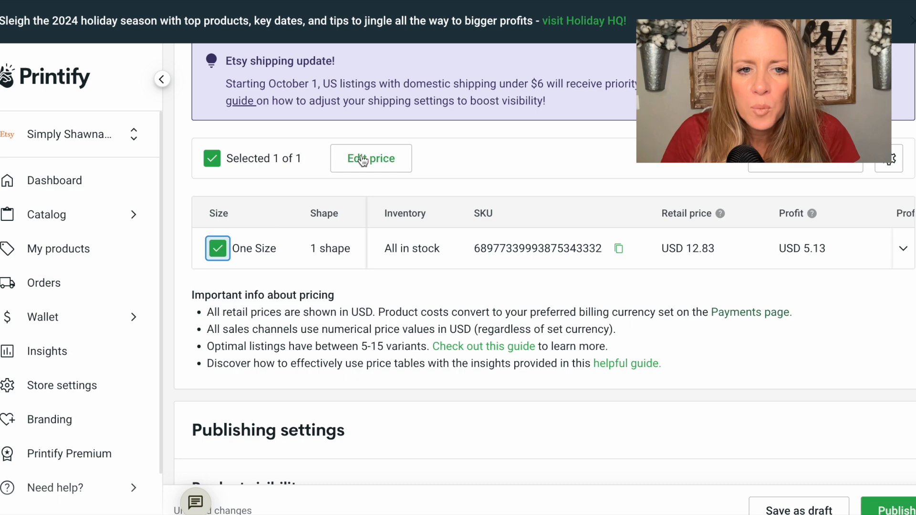
pyautogui.click(360, 158)
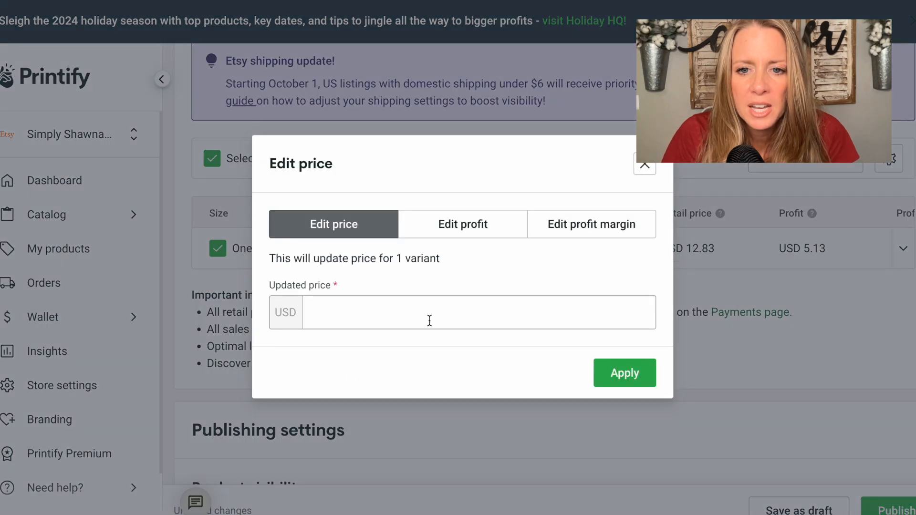
pyautogui.write('14.99')
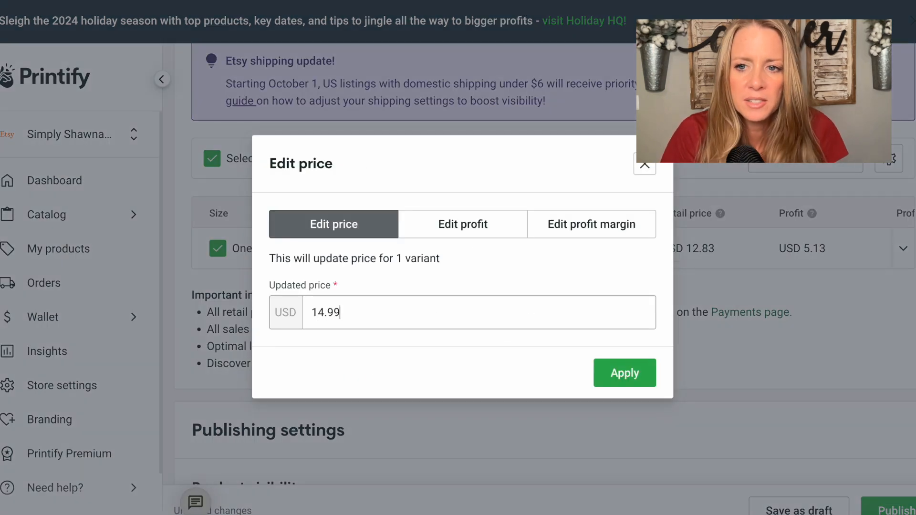
pyautogui.click(625, 373)
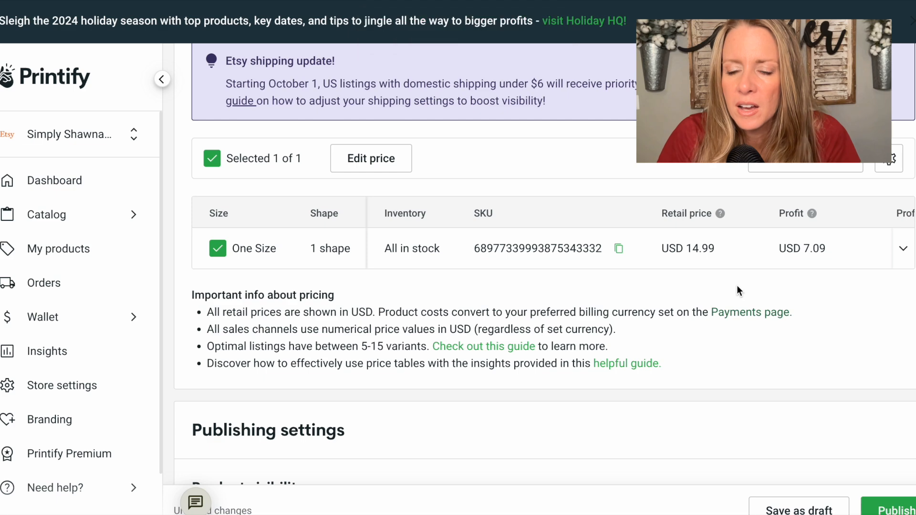
pyautogui.hscroll(1, 742, 246)
pyautogui.hscroll(2, 743, 246)
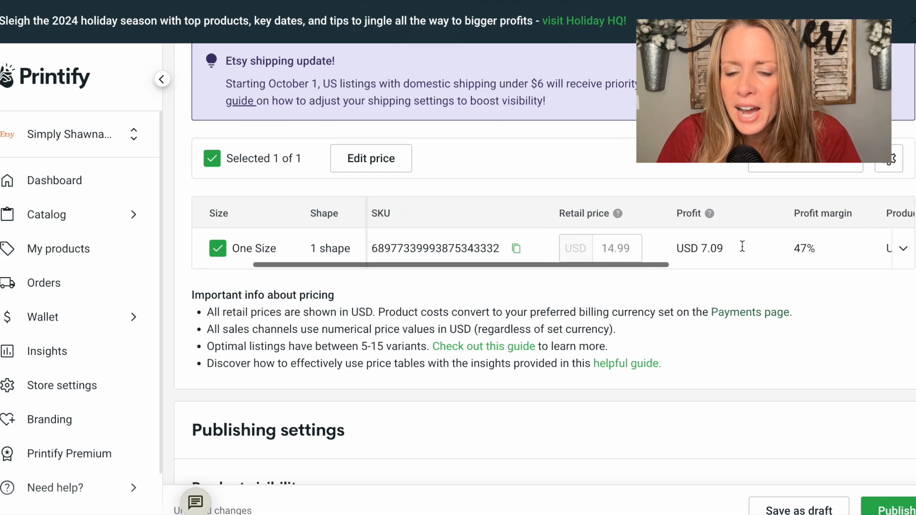
# - Set the template product's visibility to hidden in the store
pyautogui.scroll(-2, 403, 329)
pyautogui.scroll(-4, 403, 324)
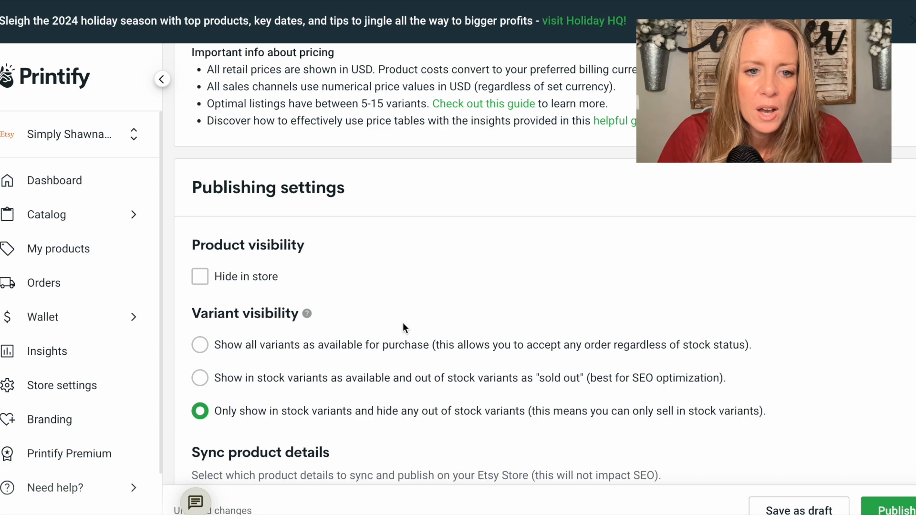
pyautogui.scroll(-1, 404, 328)
pyautogui.click(205, 239)
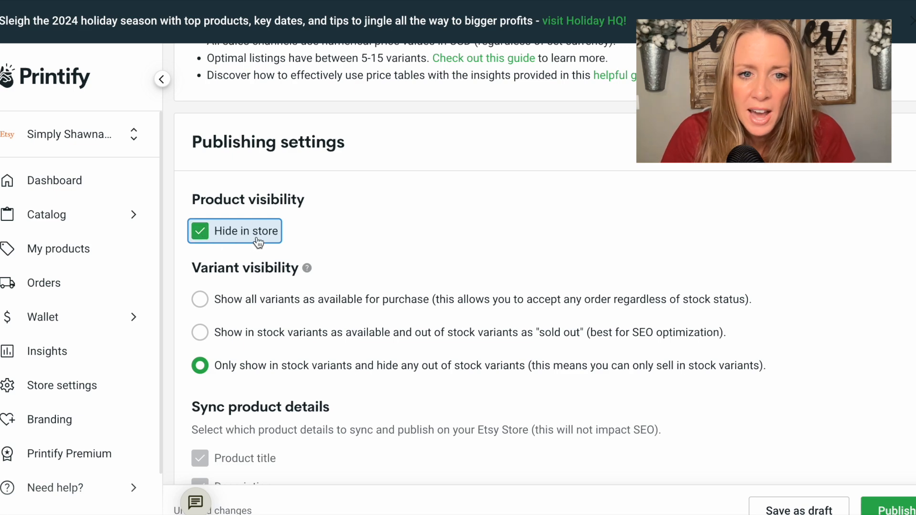
# - Keep mockups included in the synced product details, save the template as a draft, and check its status in the product list
pyautogui.scroll(-2, 258, 242)
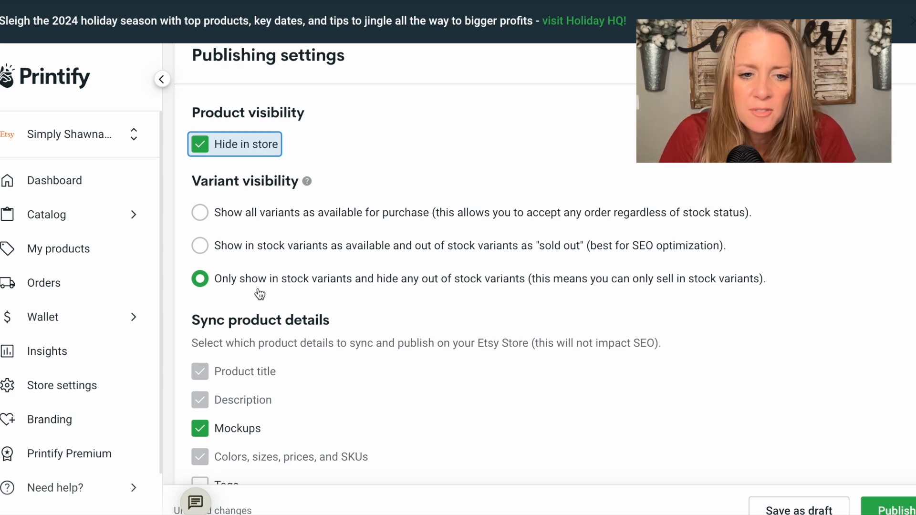
pyautogui.scroll(-2, 260, 293)
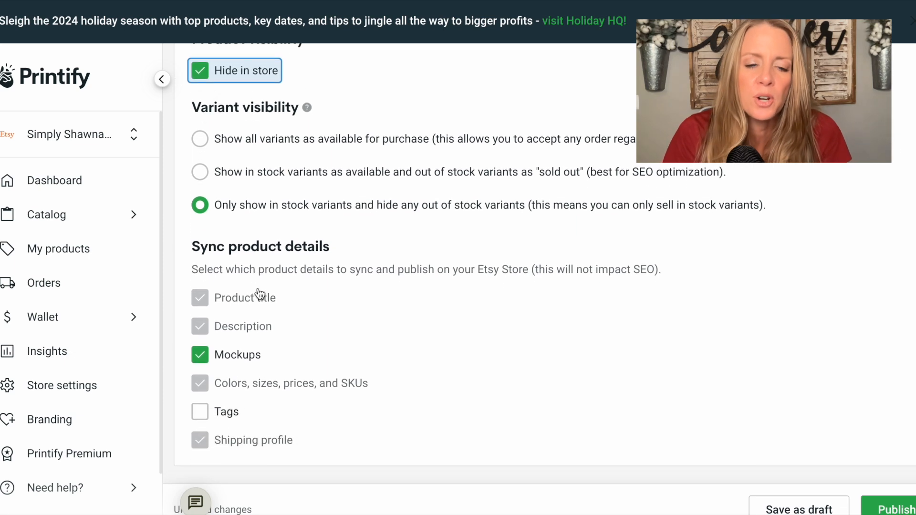
pyautogui.click(200, 359)
pyautogui.click(200, 360)
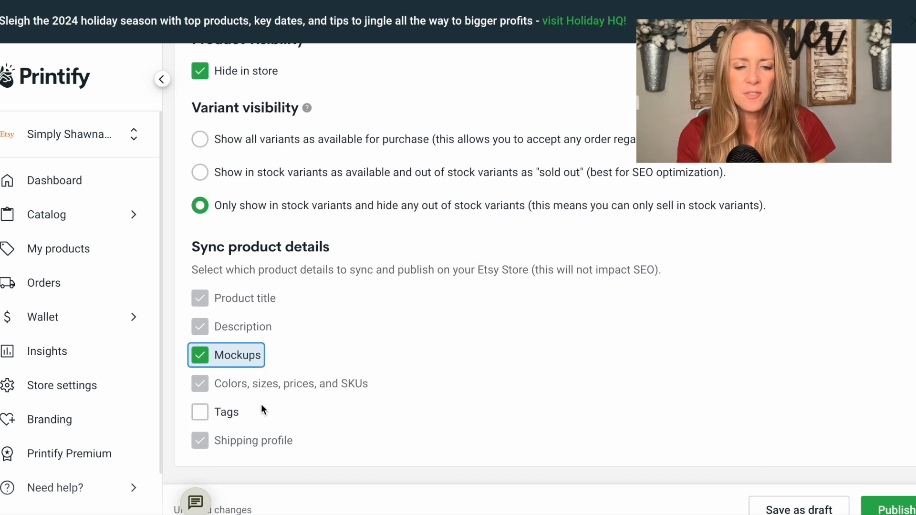
pyautogui.click(806, 510)
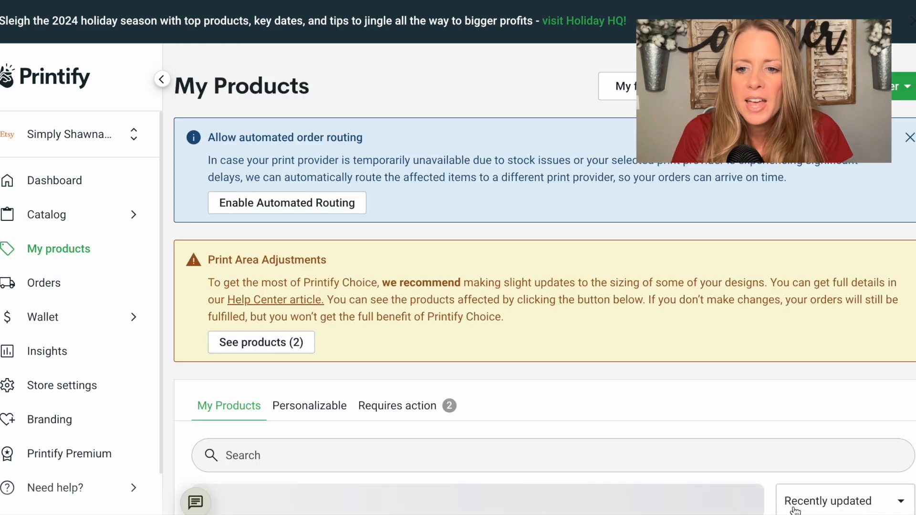
pyautogui.scroll(-5, 691, 363)
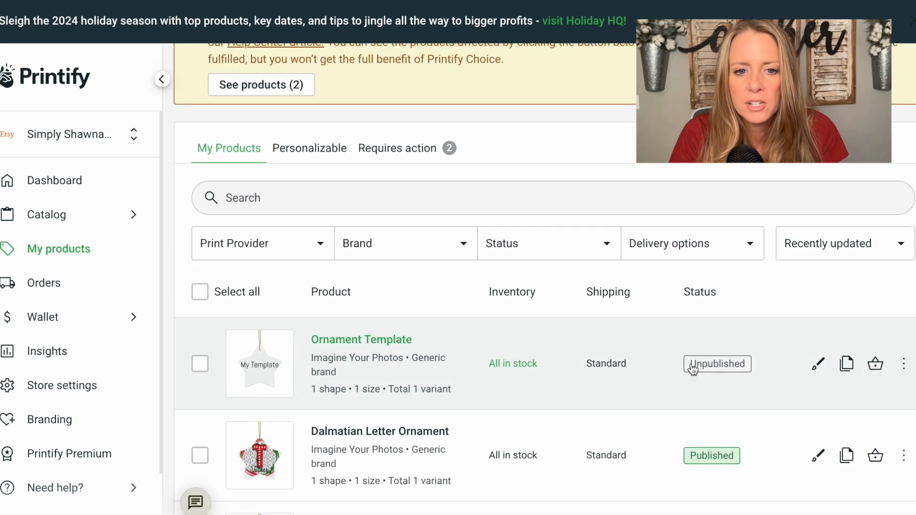
pyautogui.scroll(-1, 692, 369)
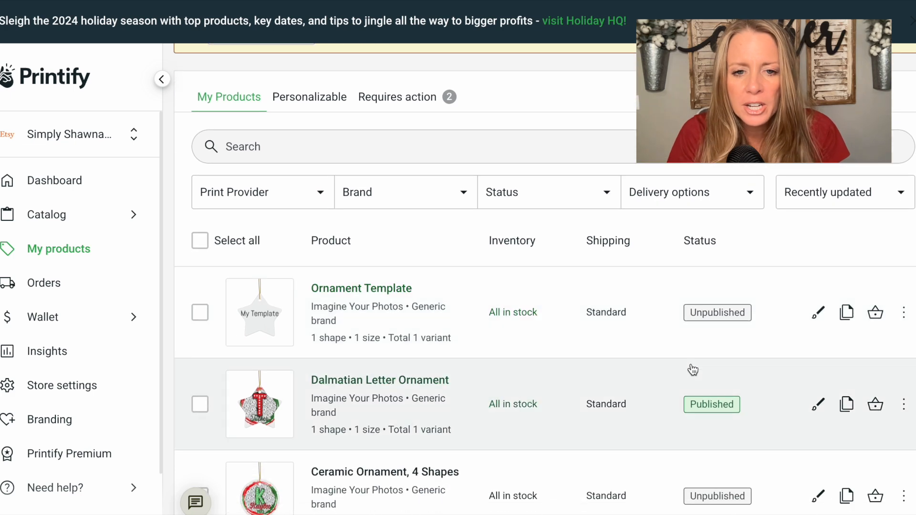